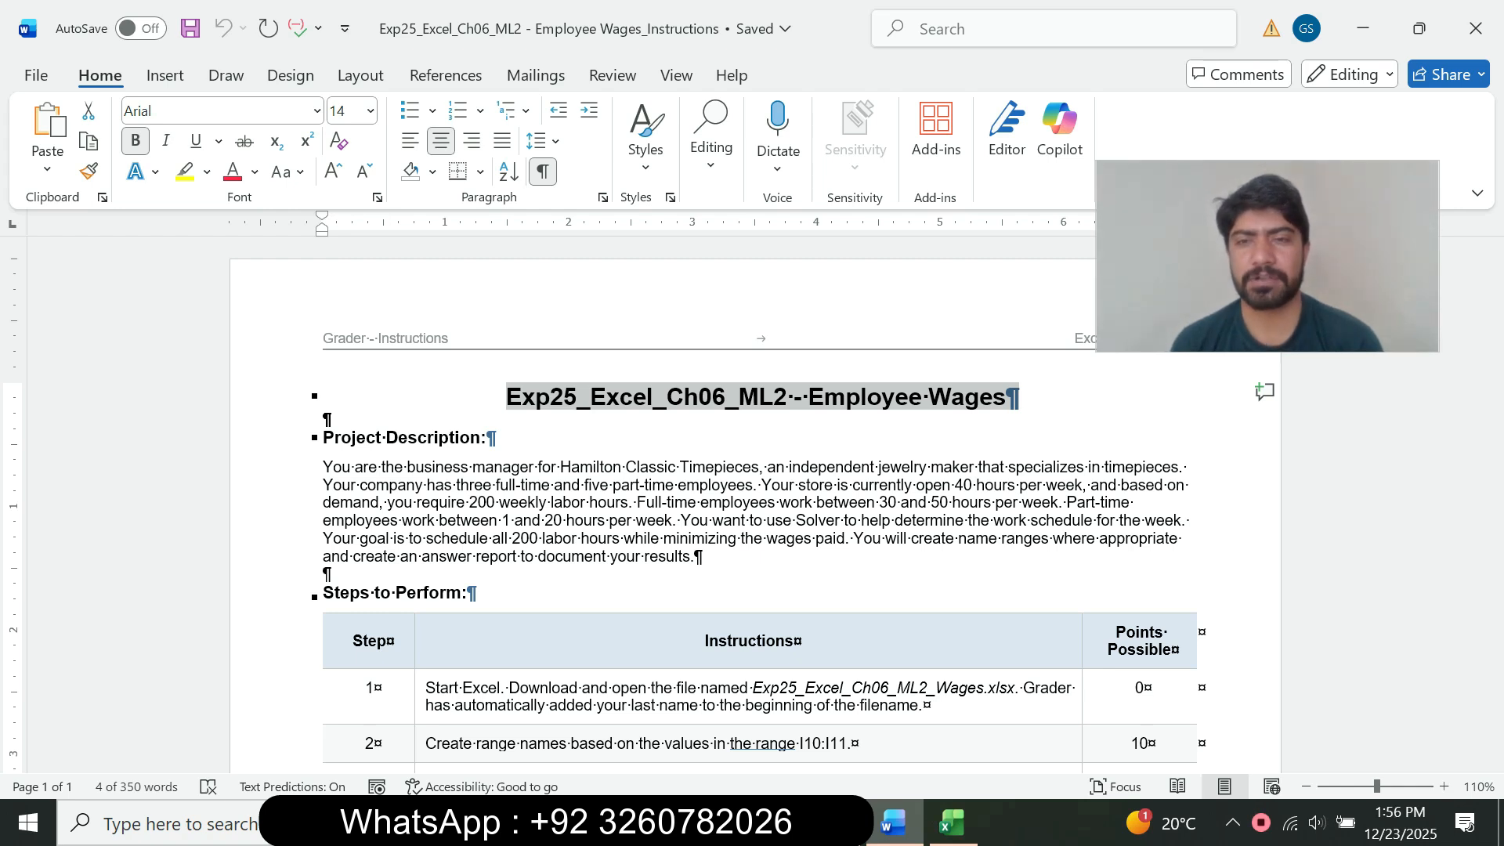
Step: Review the assignment document and highlight the step 1 instruction text in yellow
{"action": "left_click", "coordinate": [535, 397]}
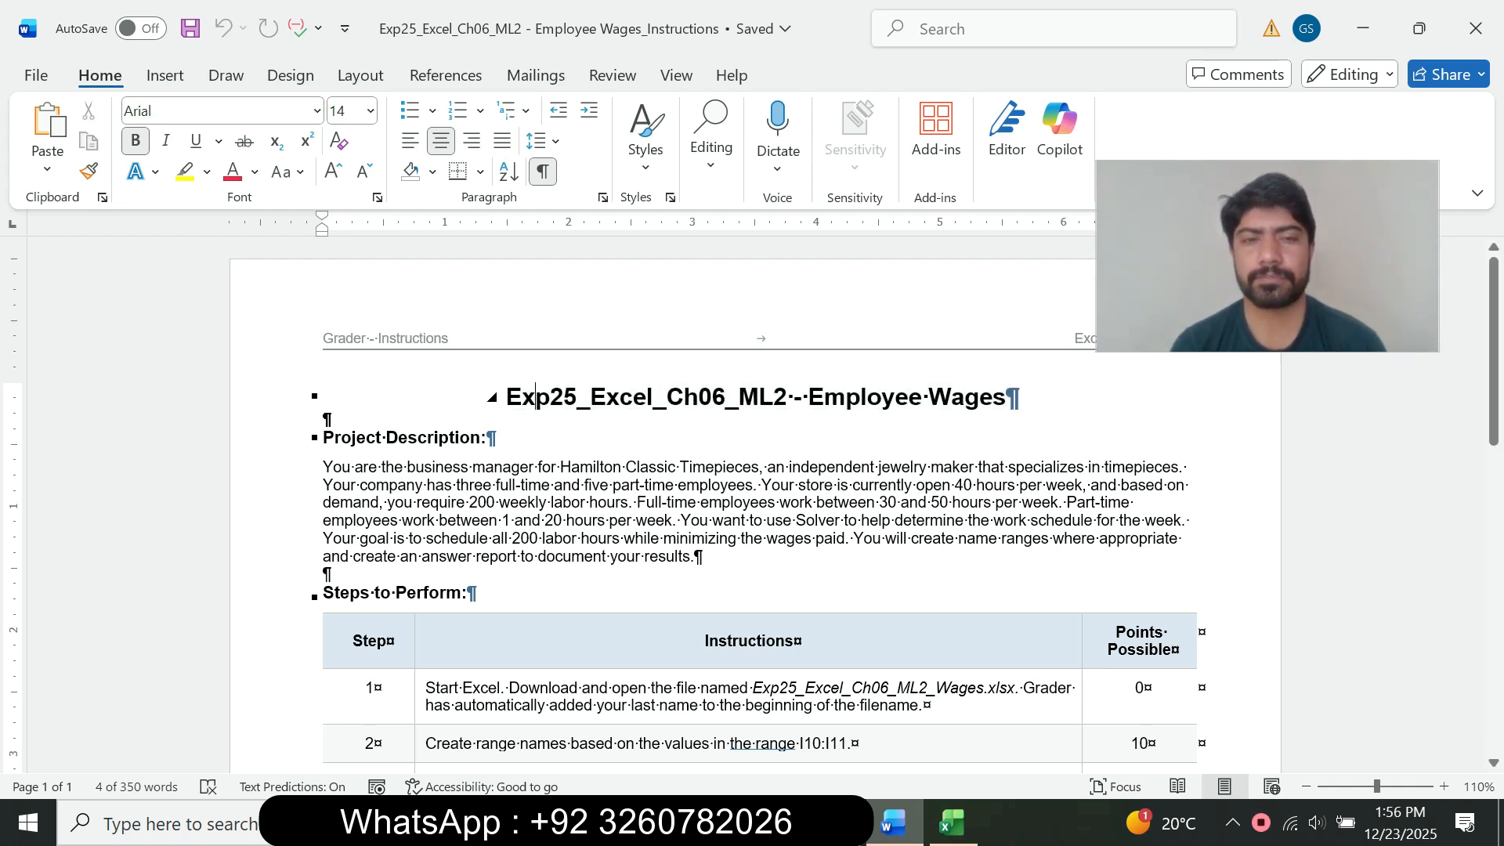
{"action": "scroll", "coordinate": [535, 397], "scroll_direction": "down", "scroll_amount": 10}
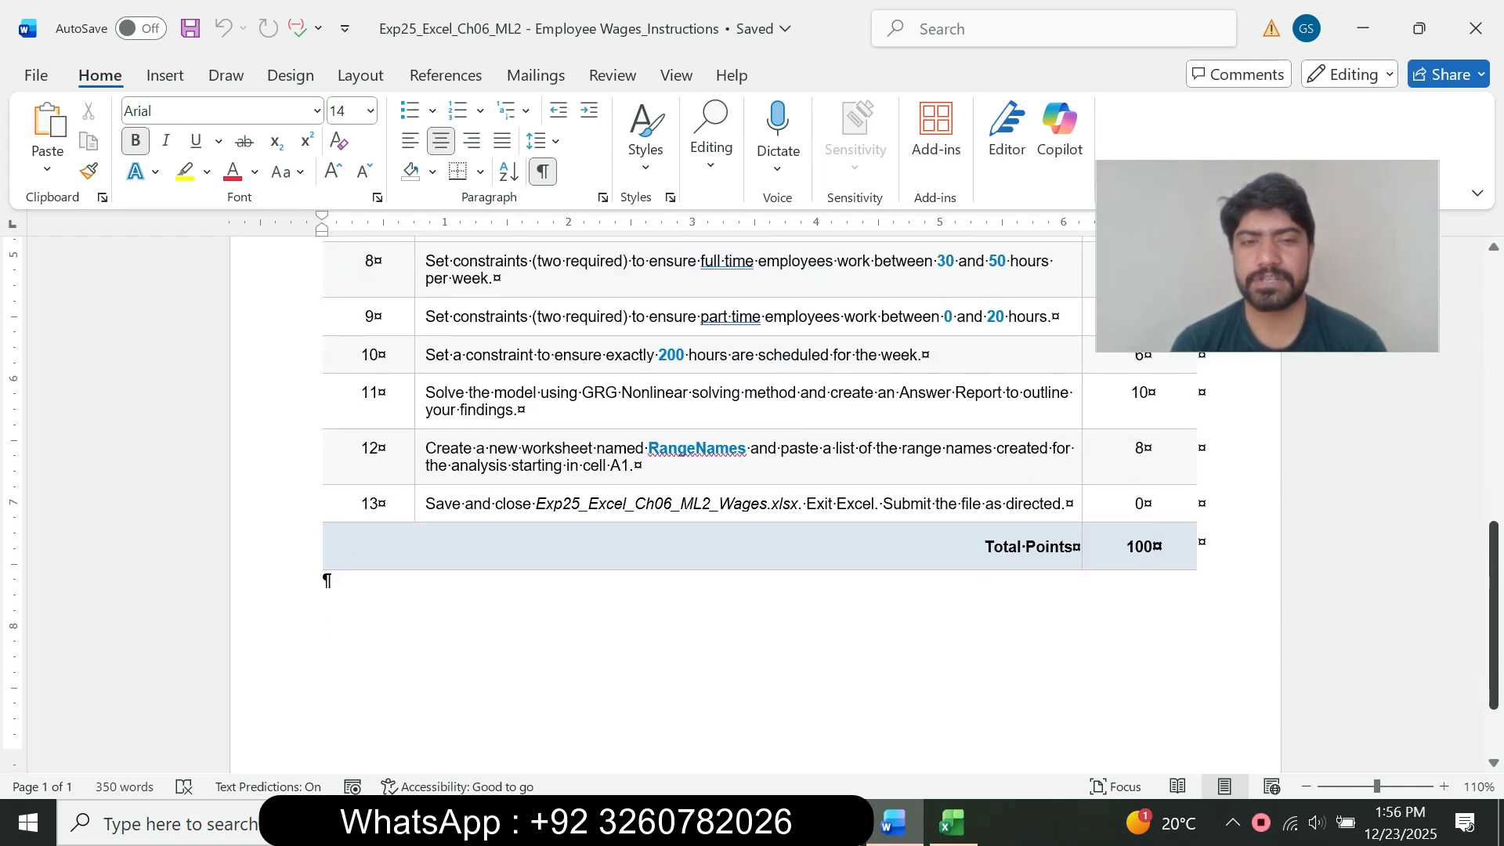
{"action": "scroll", "coordinate": [752, 501], "scroll_direction": "up", "scroll_amount": 10}
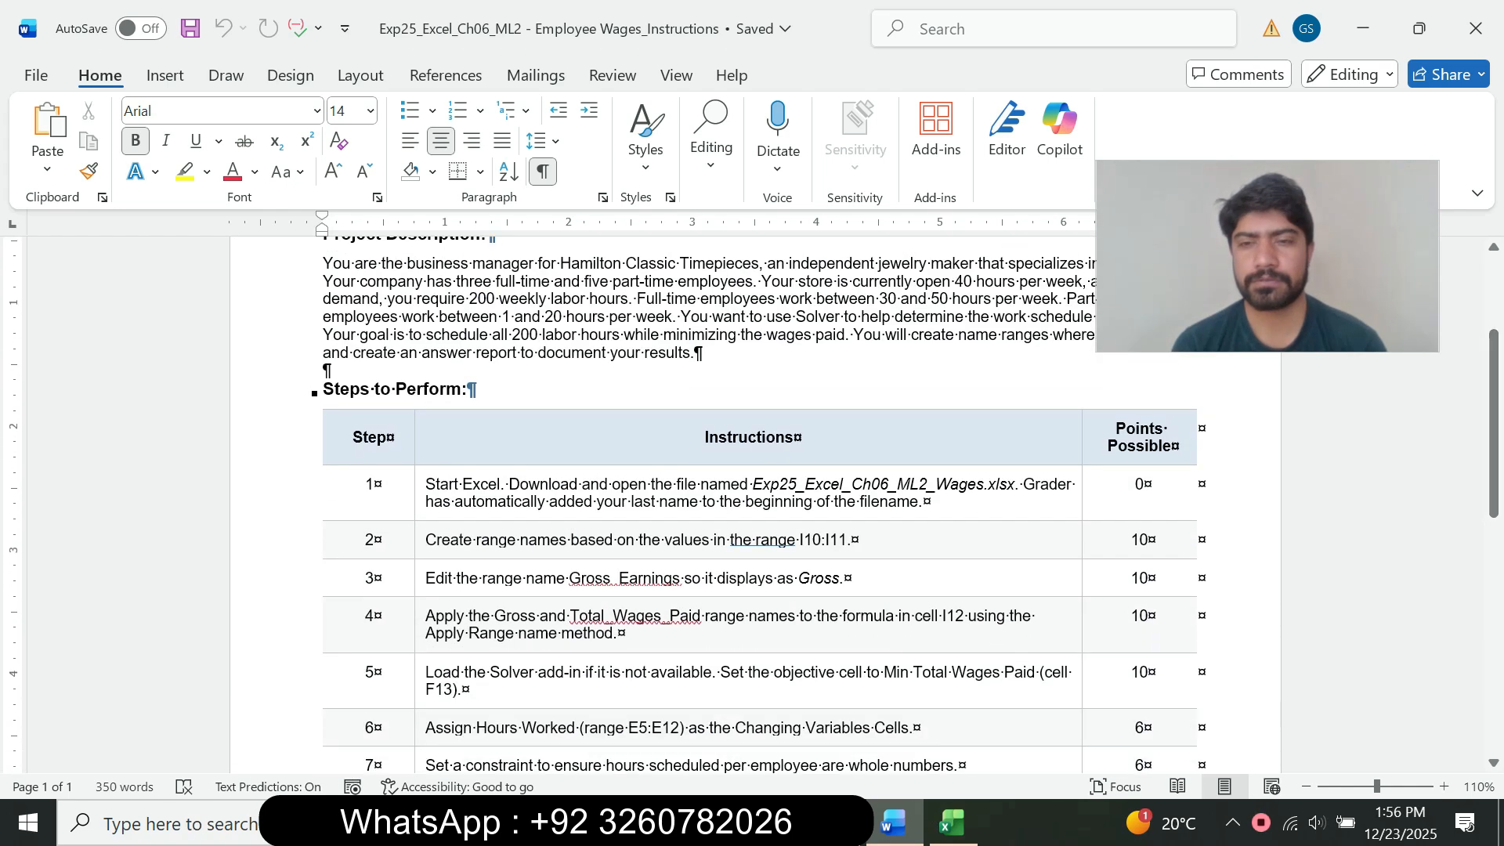
{"action": "left_click", "coordinate": [420, 503]}
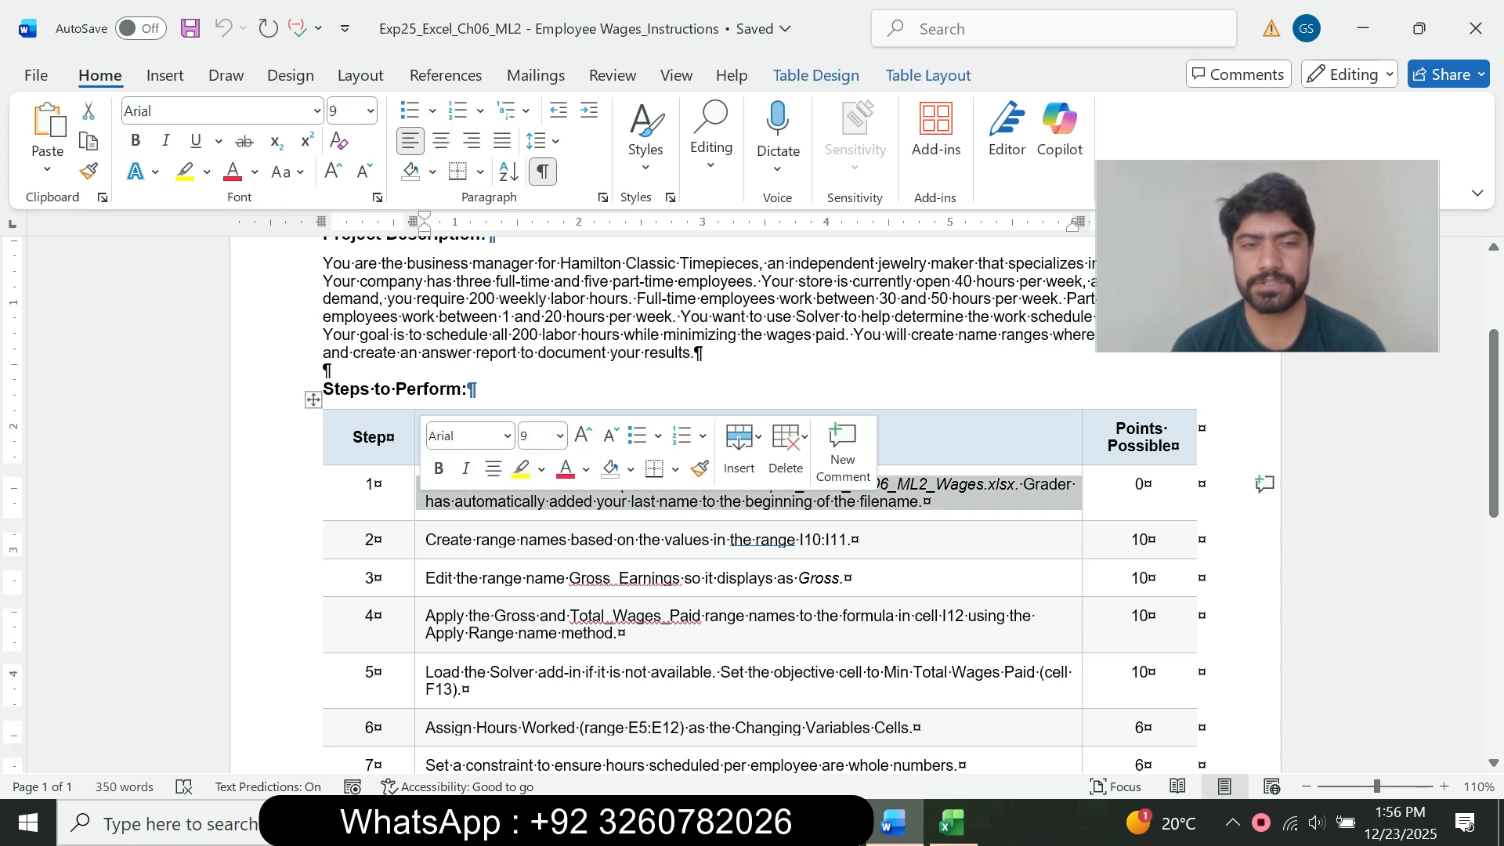
{"action": "left_click", "coordinate": [520, 468]}
{"action": "left_click", "coordinate": [529, 540]}
{"action": "left_click_drag", "start_coordinate": [426, 484], "coordinate": [924, 502]}
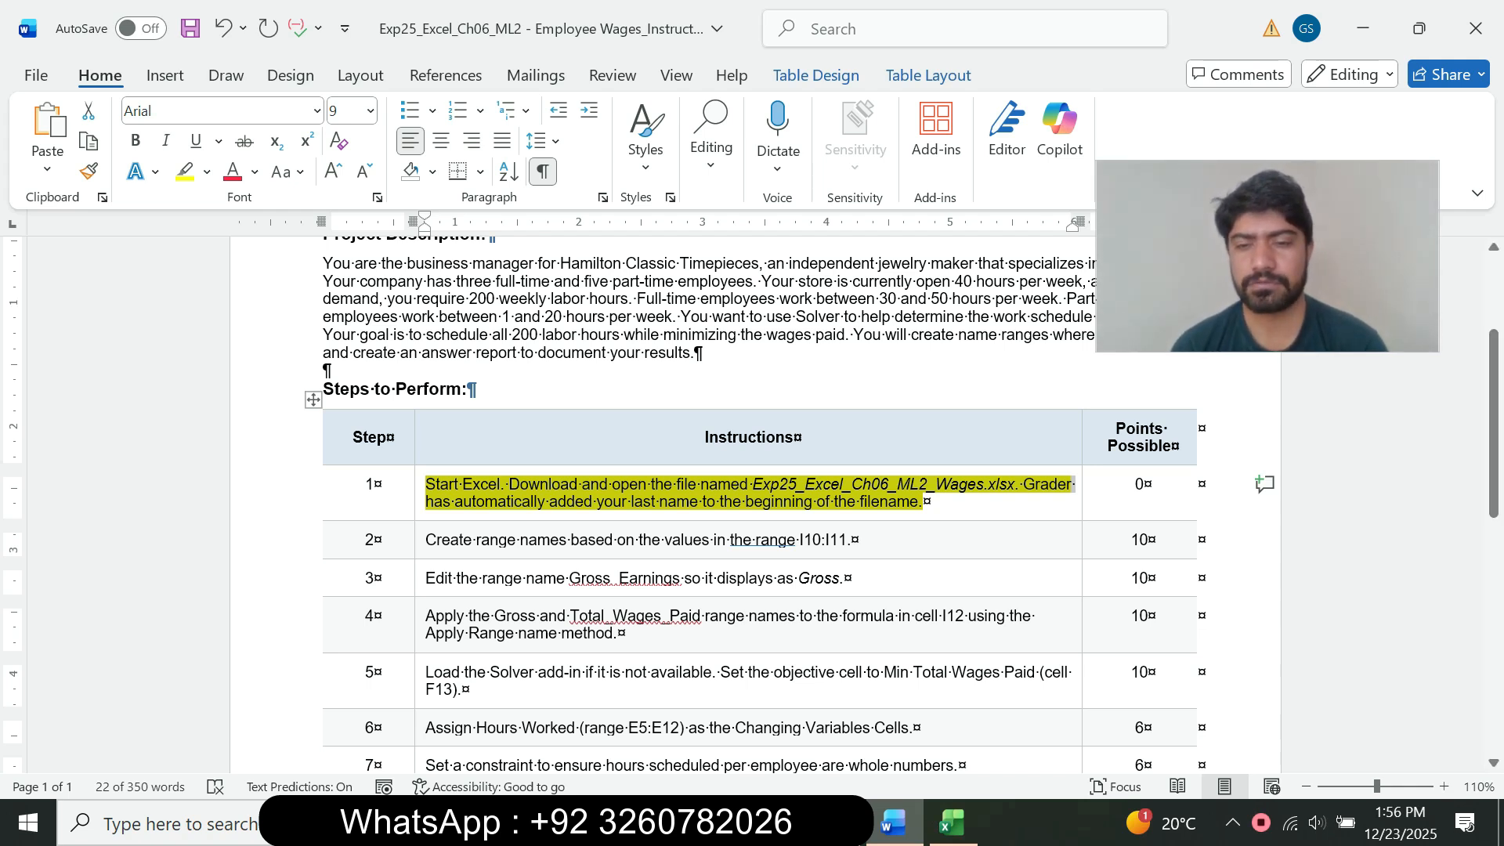
Step: Switch to the Excel wages workbook to check the WatchMakers sheet, and return to the Word instructions
{"action": "left_click", "coordinate": [952, 823]}
{"action": "left_click", "coordinate": [431, 537]}
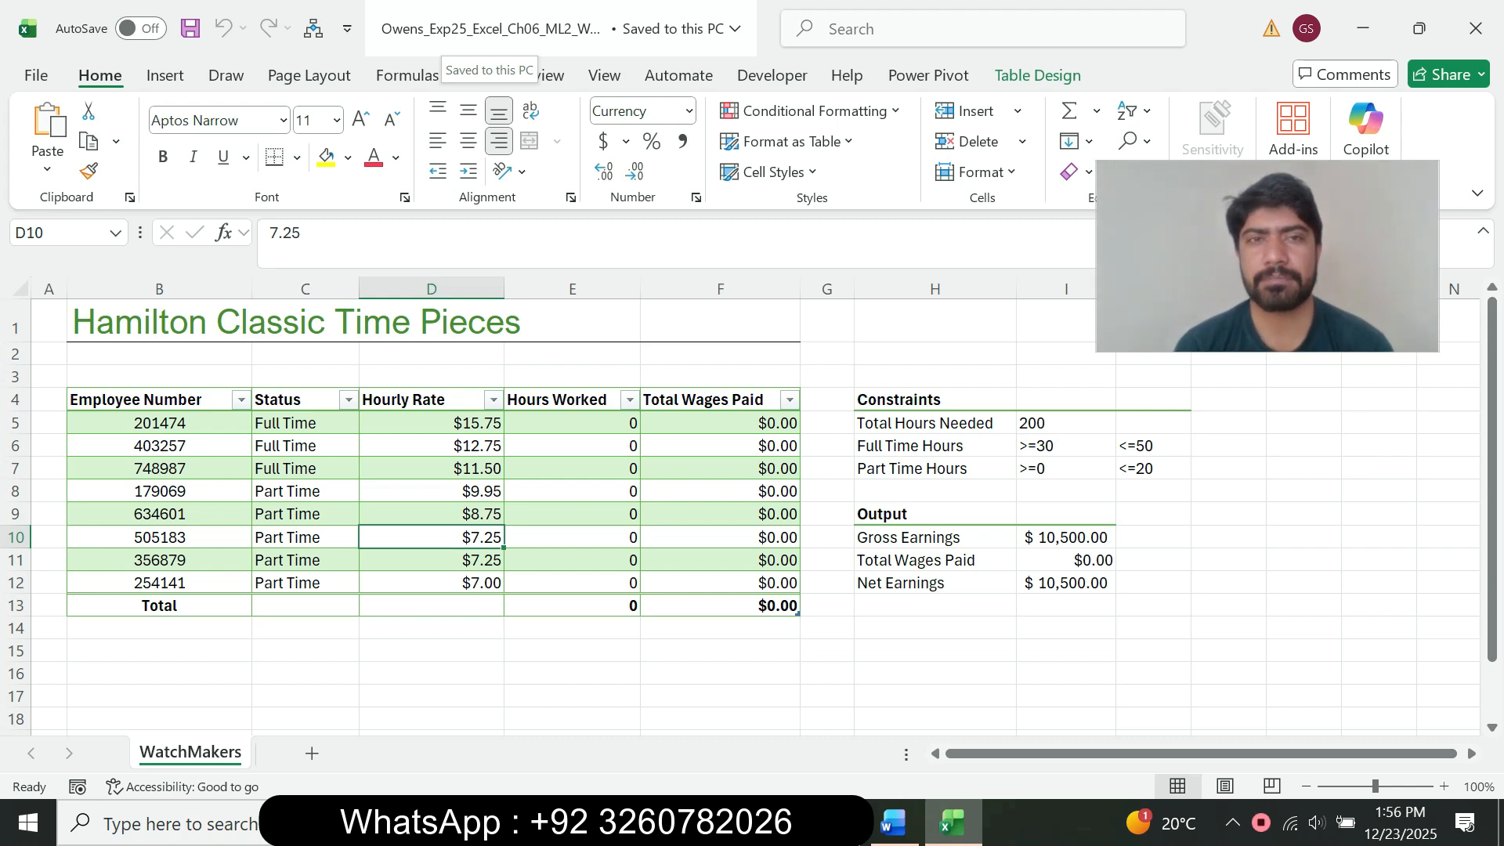
{"action": "left_click", "coordinate": [893, 822]}
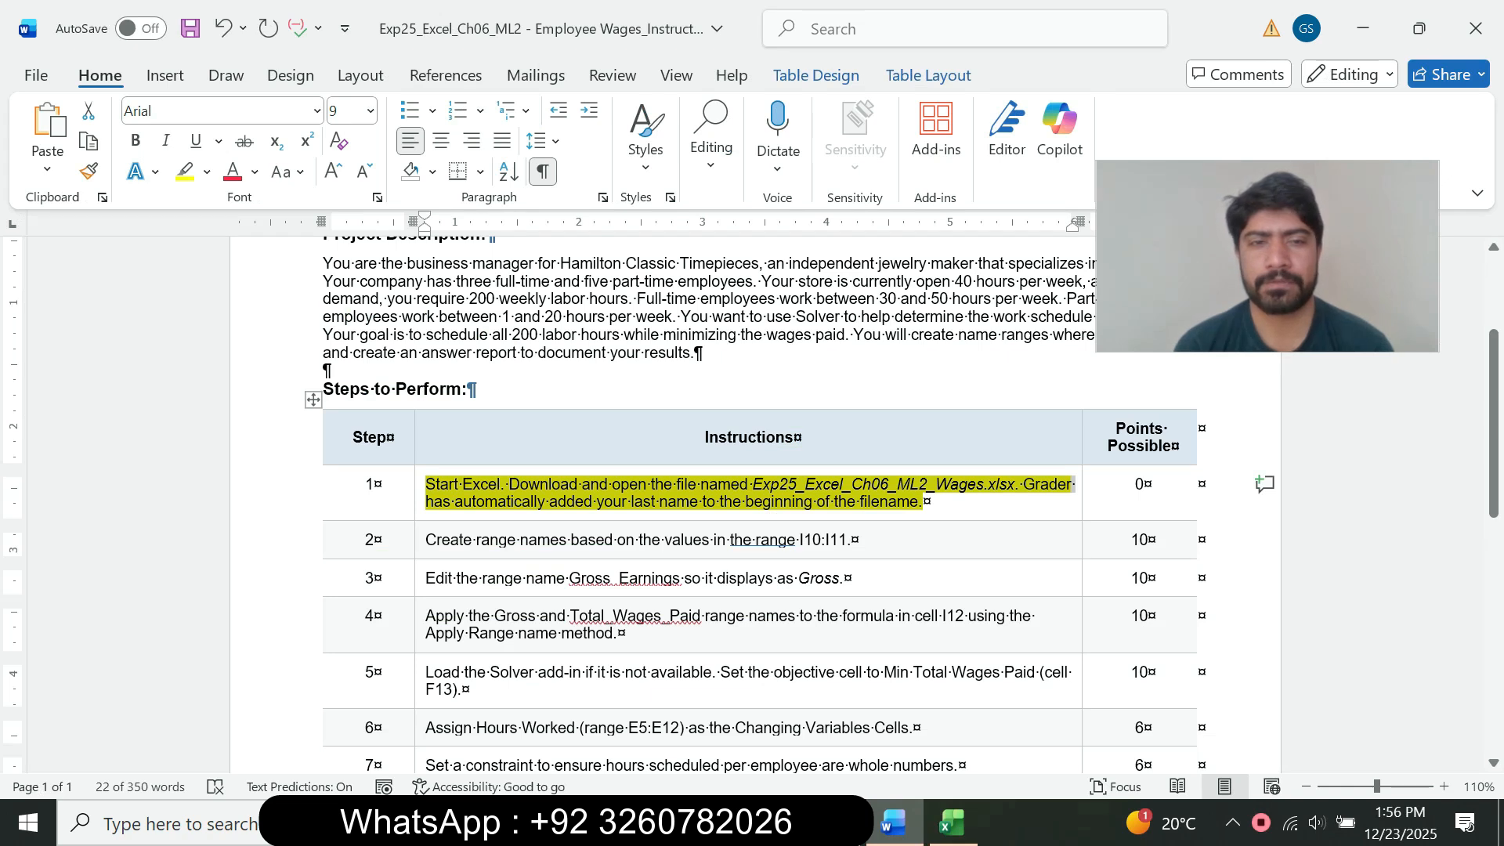
Step: Remove the highlight colour from the step 1 instruction text
{"action": "left_click", "coordinate": [421, 497]}
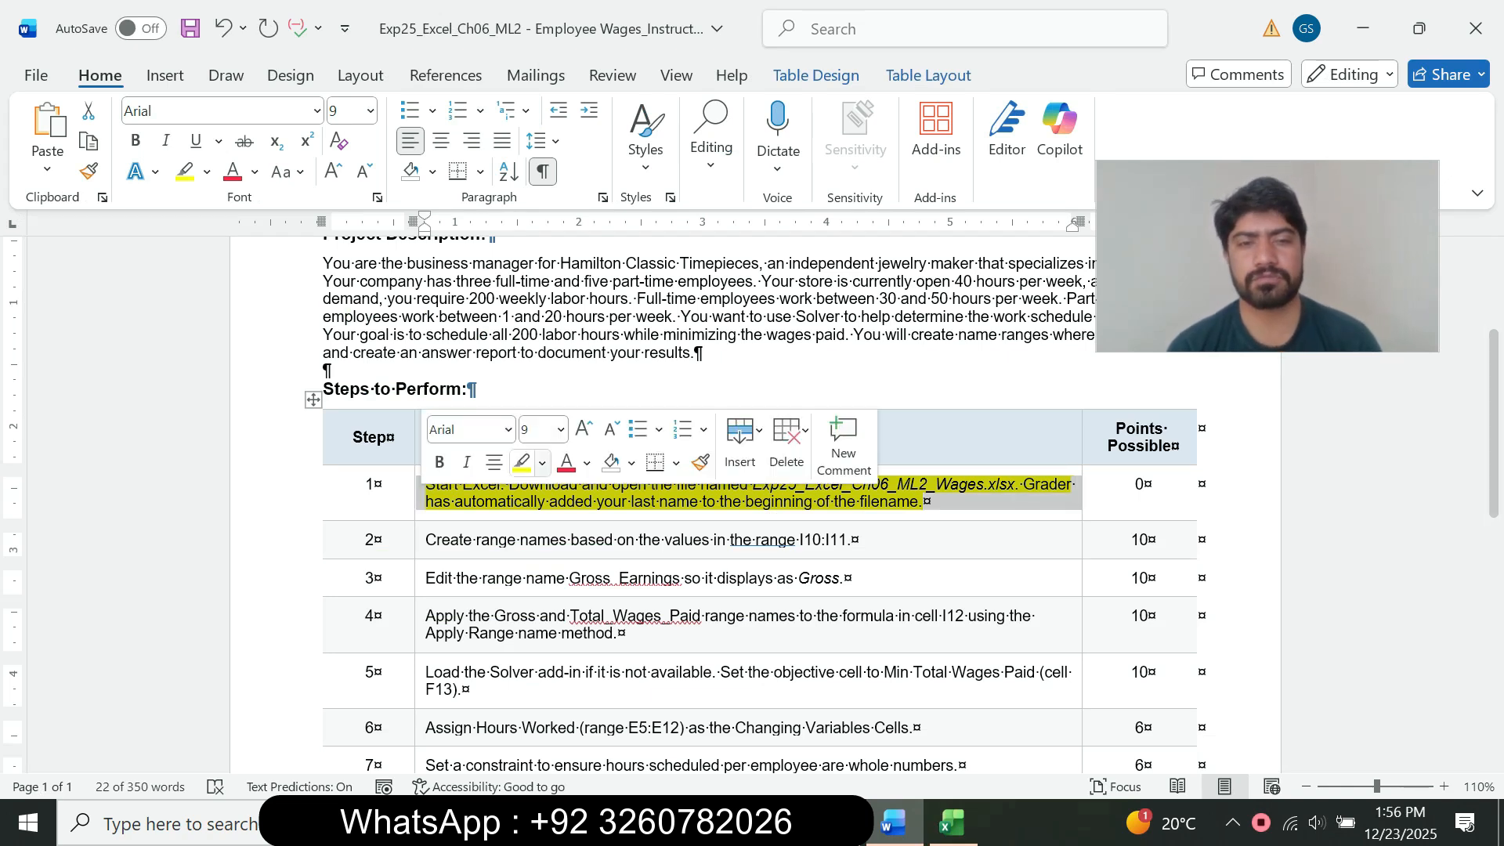
{"action": "left_click", "coordinate": [542, 463]}
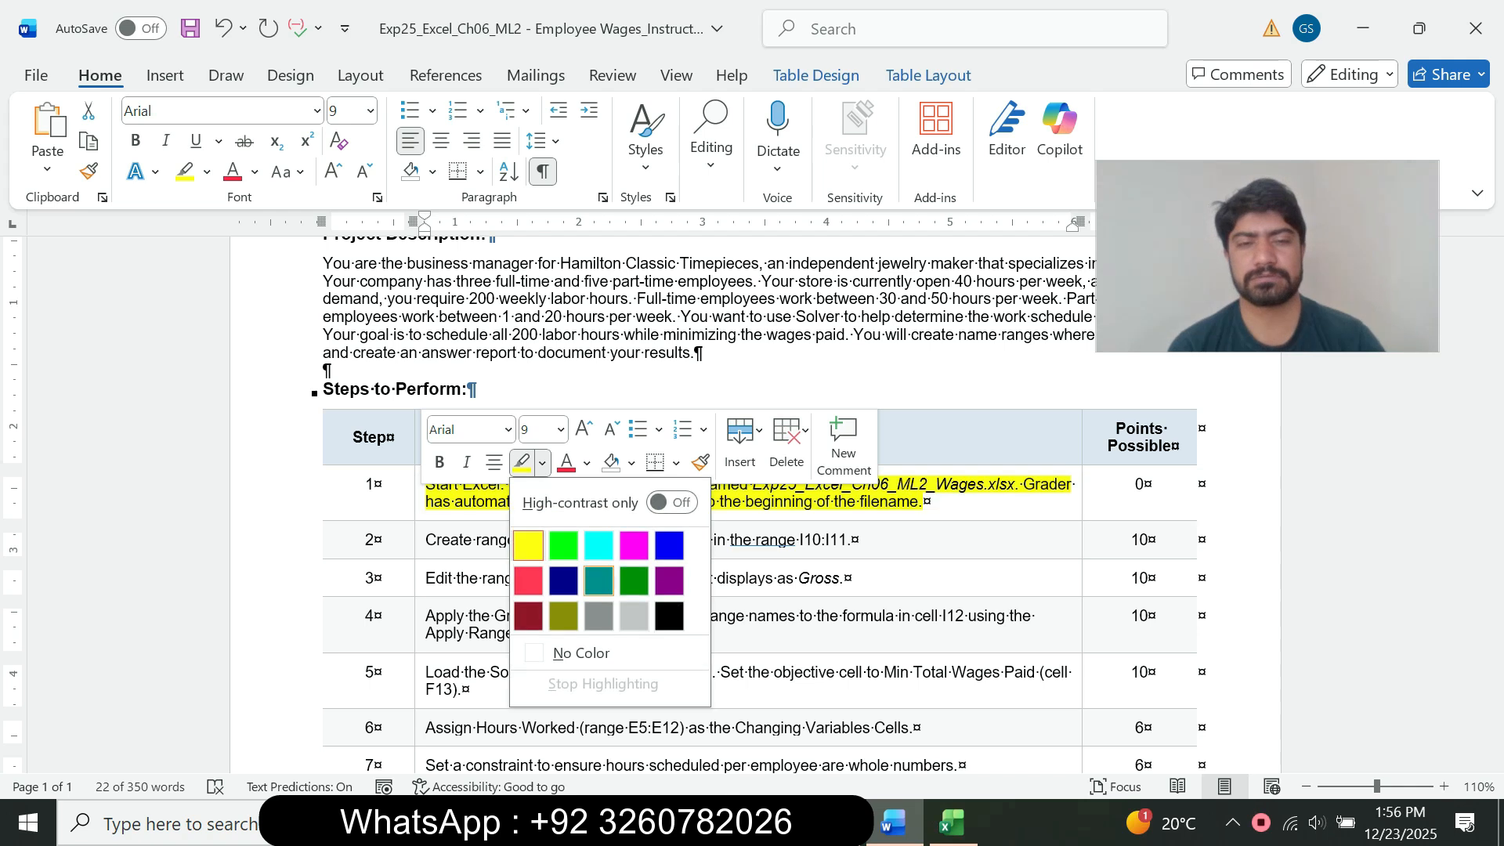
{"action": "left_click", "coordinate": [581, 651]}
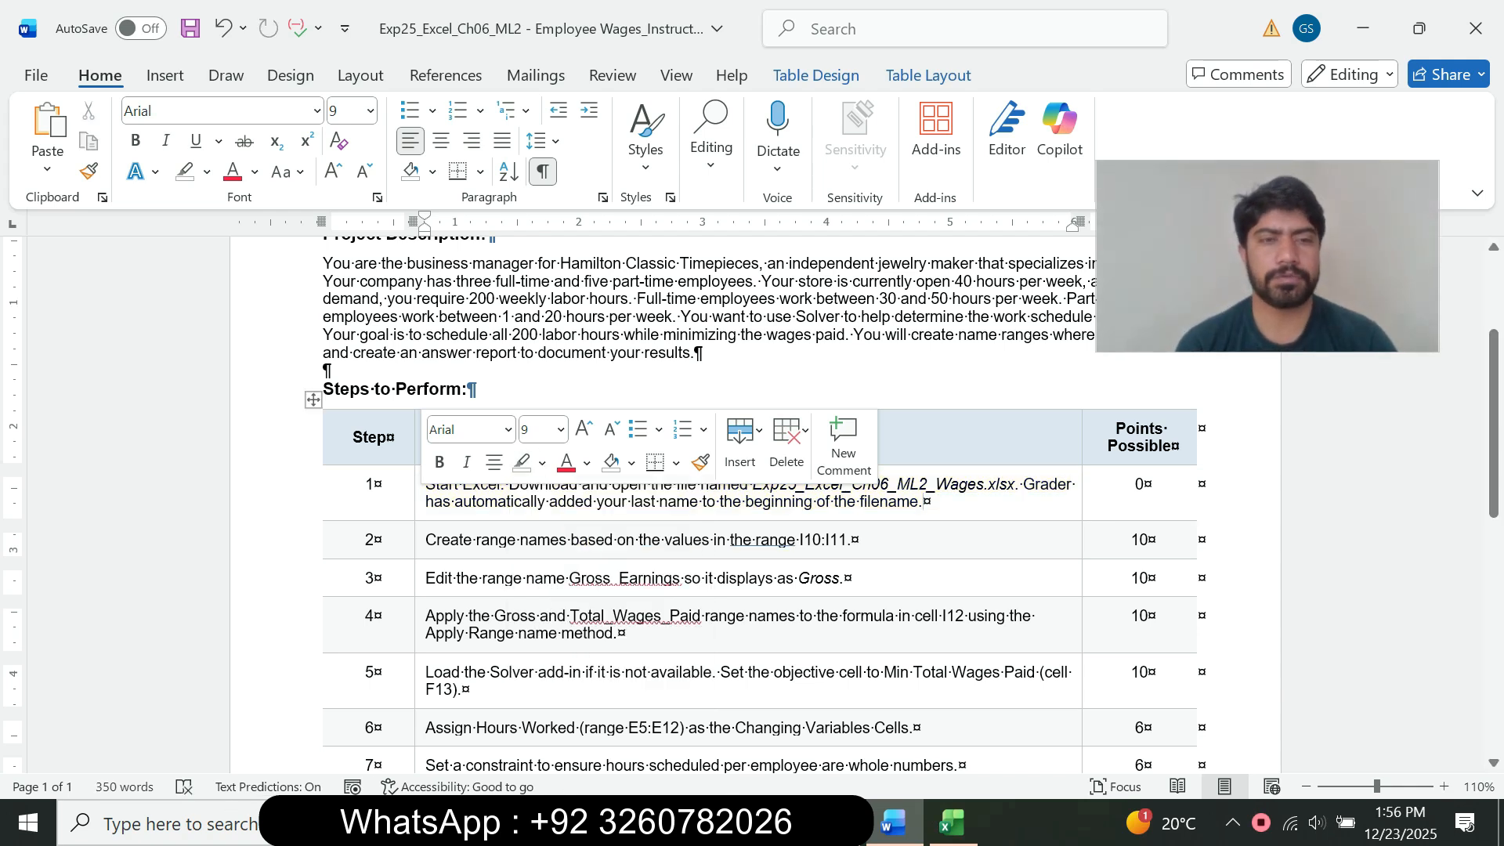
Step: Enlarge the step 2 instruction text to 14 pt and highlight it in turquoise
{"action": "left_click", "coordinate": [421, 539]}
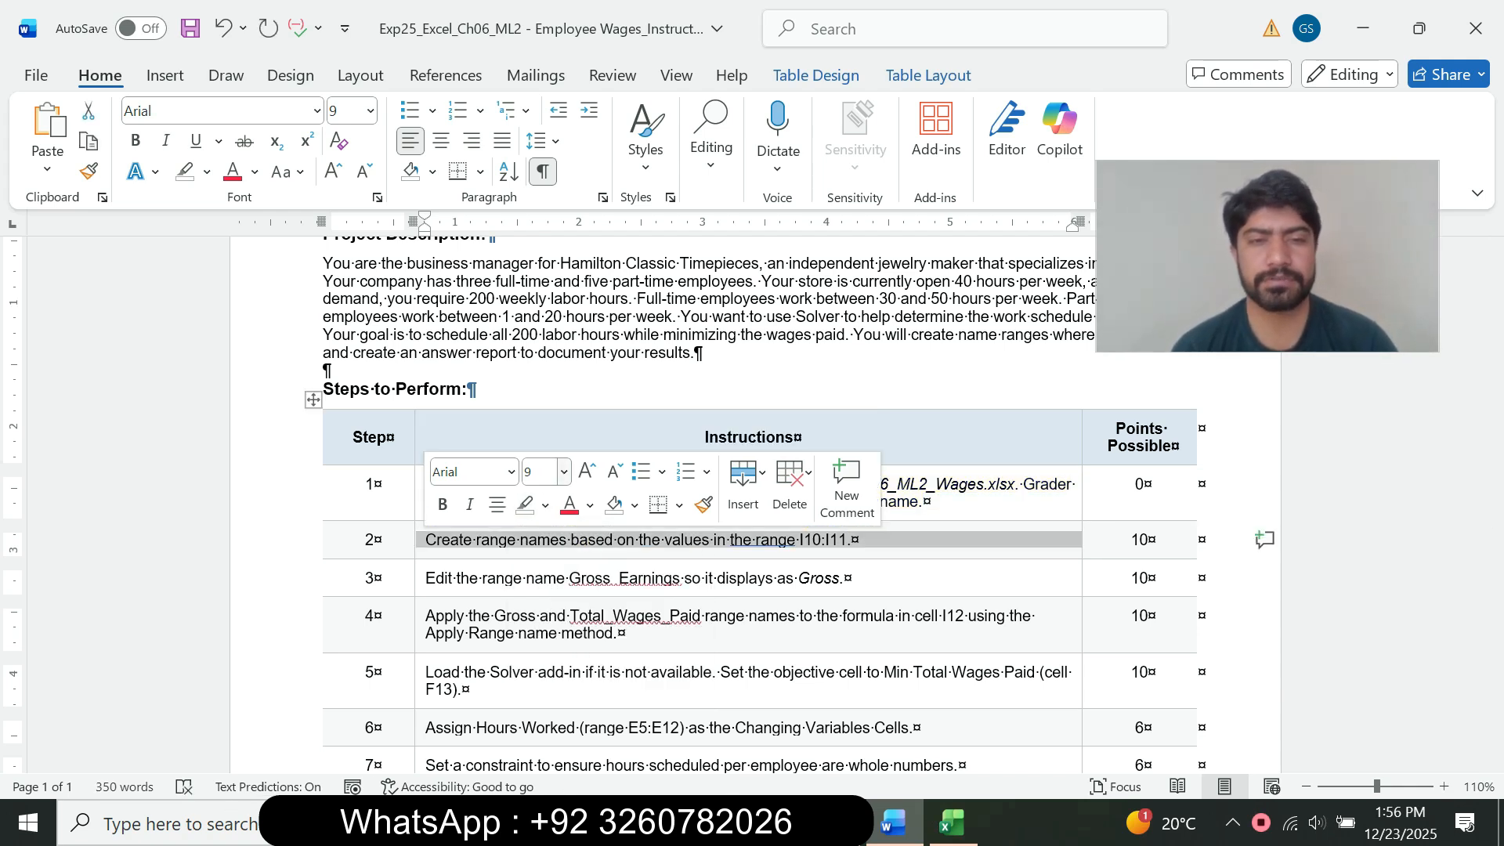
{"action": "left_click", "coordinate": [564, 472]}
{"action": "left_click", "coordinate": [544, 162]}
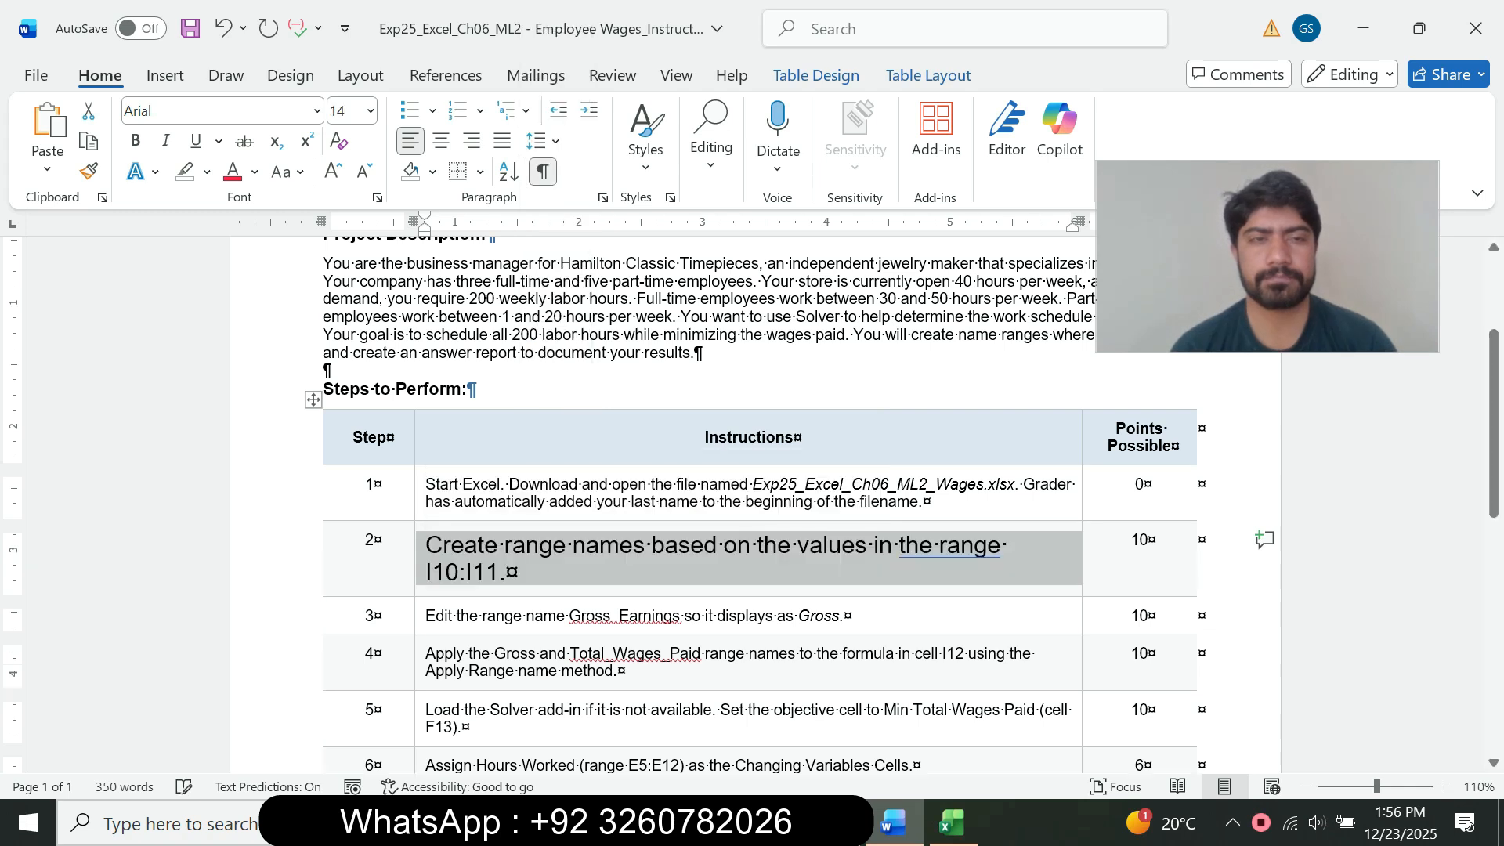
{"action": "left_click", "coordinate": [206, 172]}
{"action": "left_click", "coordinate": [260, 253]}
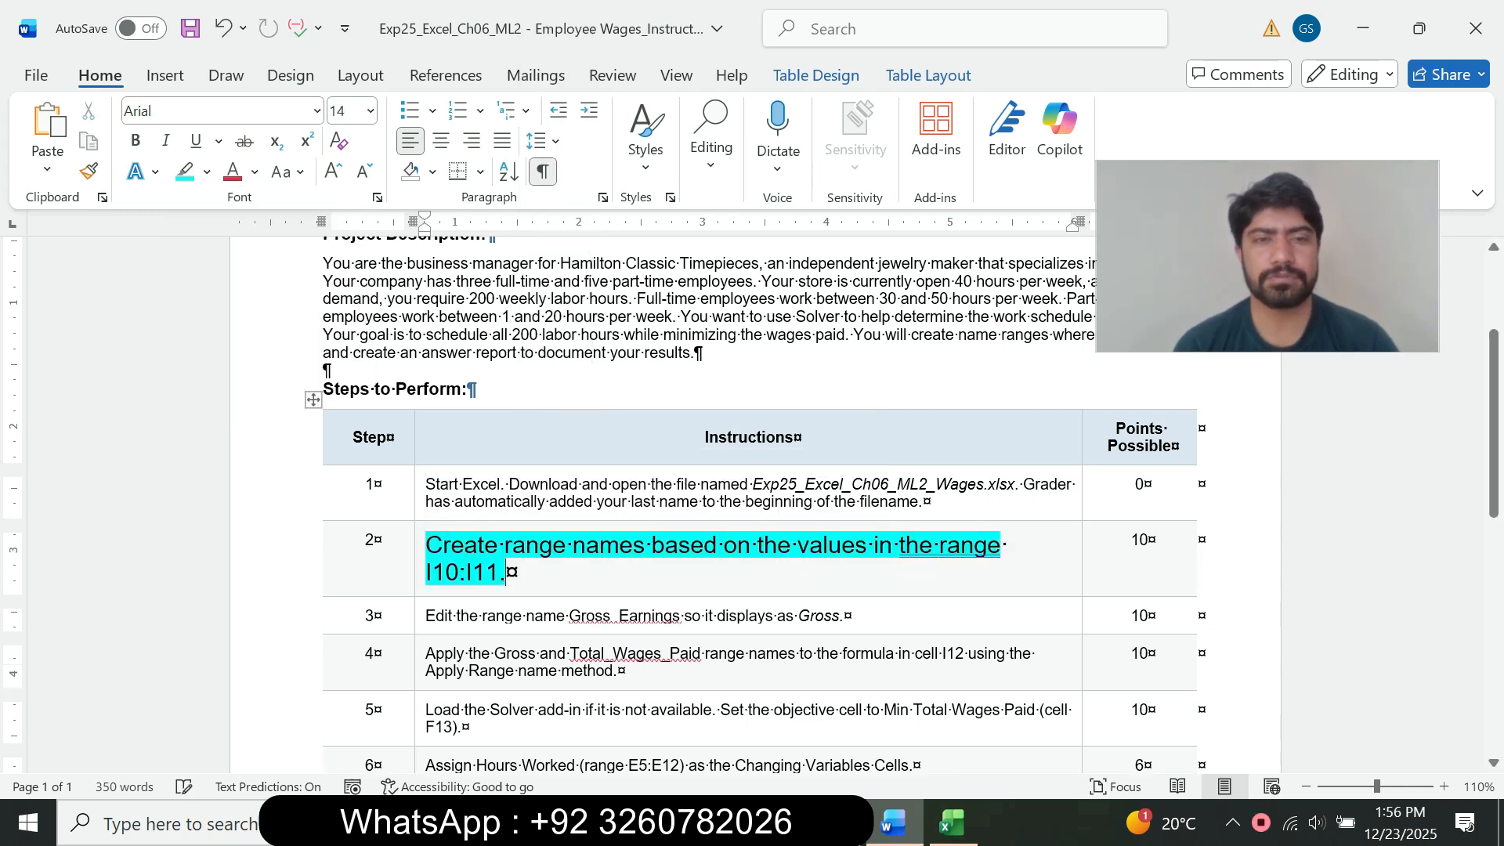
Step: Copy the reference I10:I11 from the step 2 instruction and go to that range in the Excel workbook
{"action": "scroll", "coordinate": [752, 501], "scroll_direction": "down", "scroll_amount": 2}
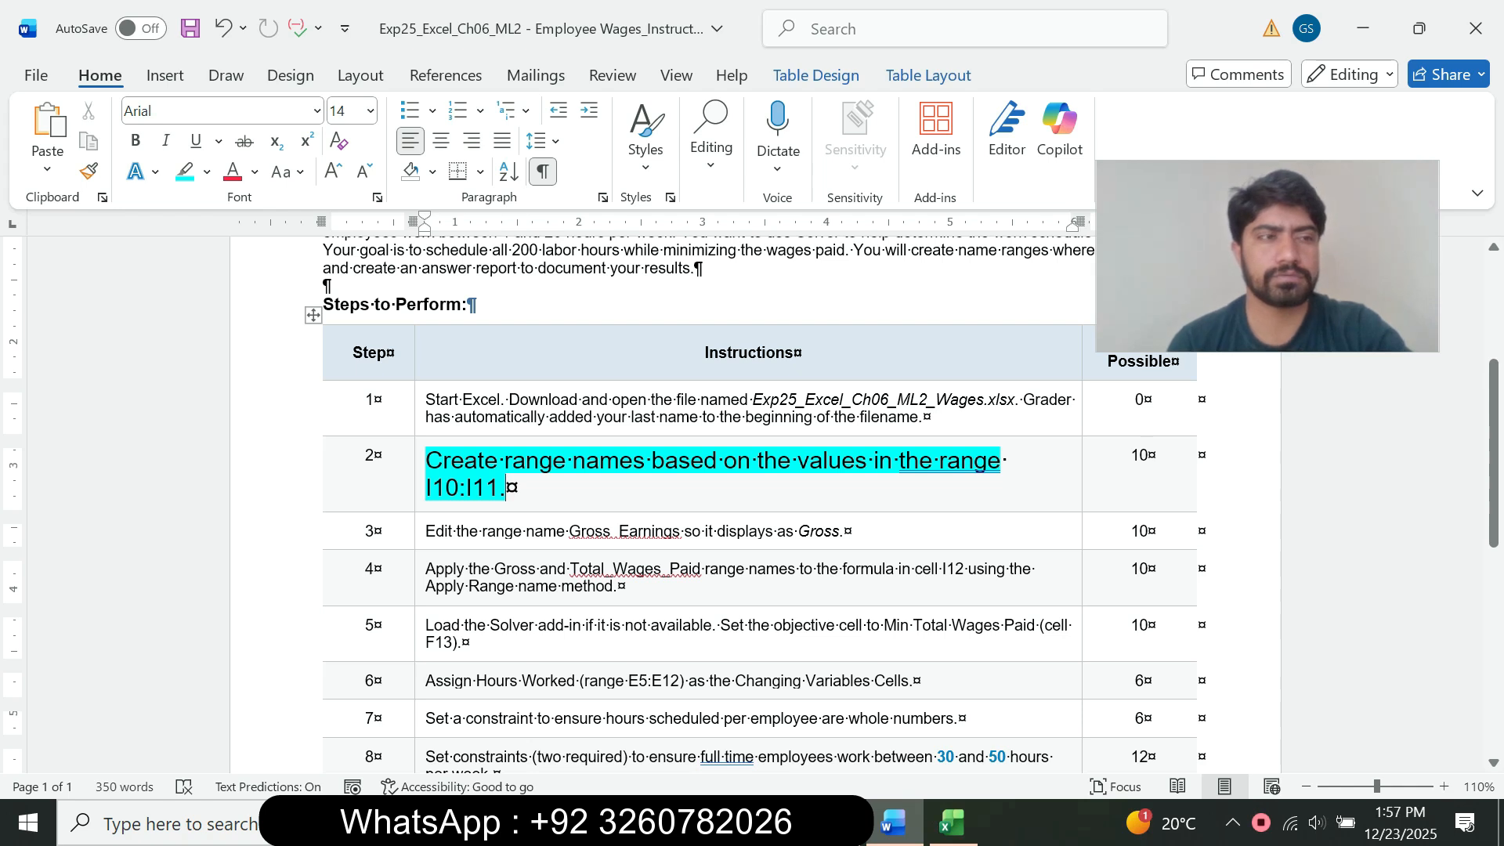
{"action": "triple_click", "coordinate": [432, 488]}
{"action": "left_click", "coordinate": [433, 488]}
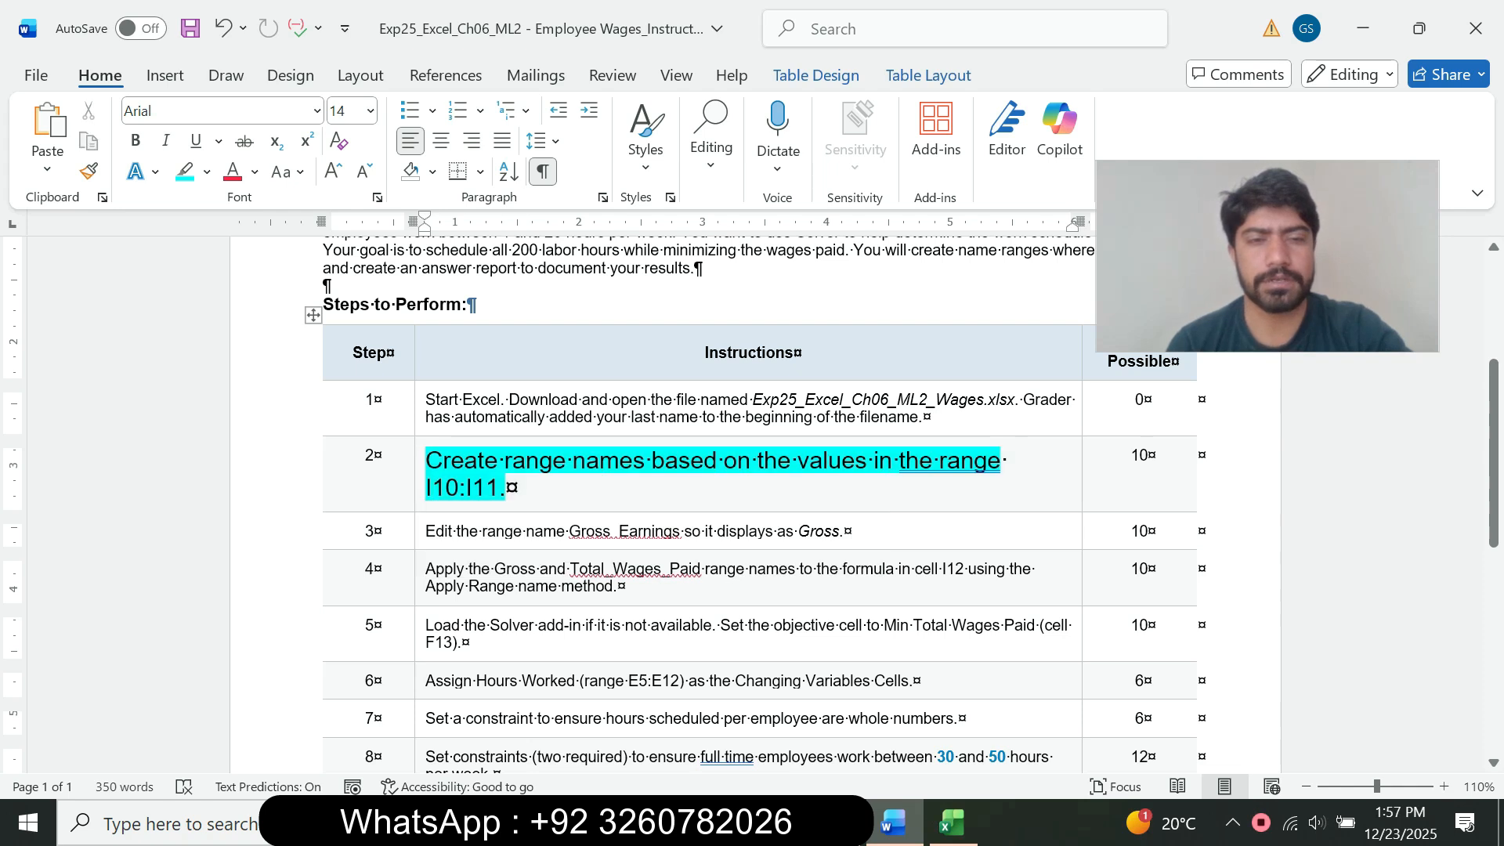
{"action": "left_click_drag", "start_coordinate": [426, 488], "coordinate": [499, 488]}
{"action": "key", "text": "ctrl+c"}
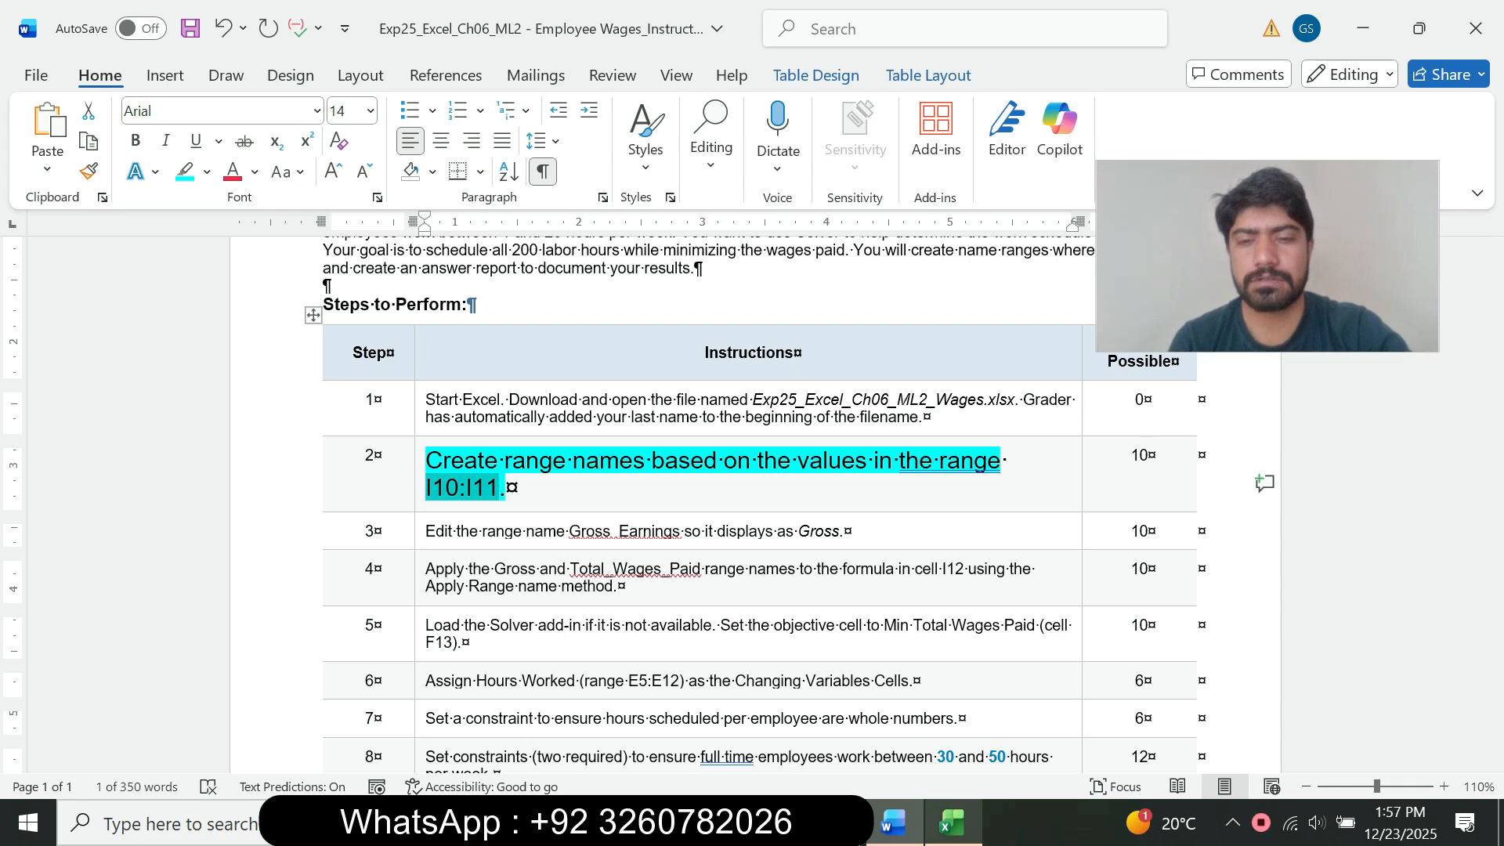
{"action": "left_click", "coordinate": [952, 823]}
{"action": "left_click", "coordinate": [63, 233]}
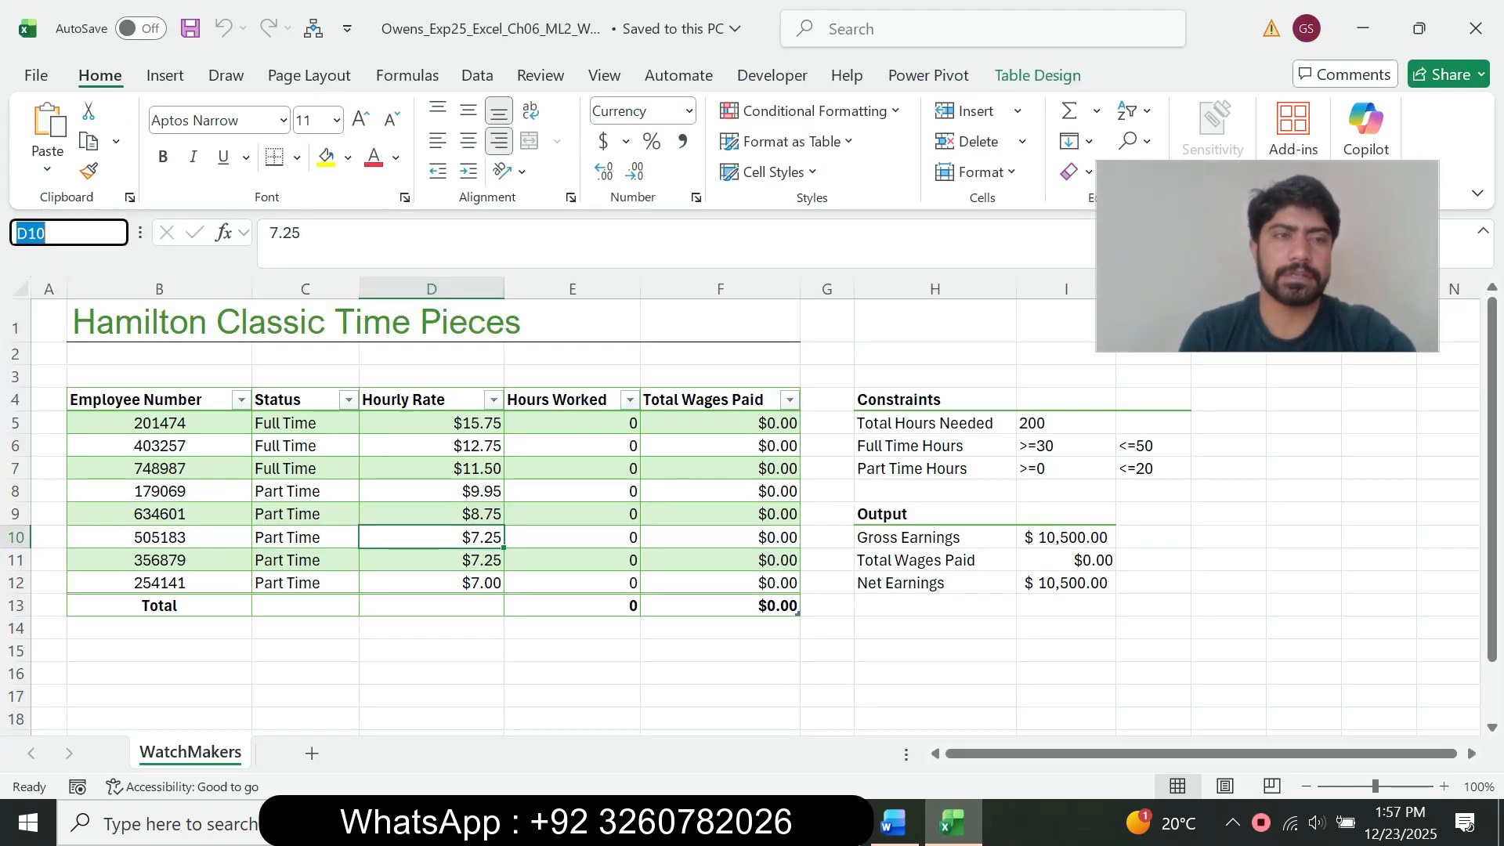
{"action": "key", "text": "ctrl+v"}
{"action": "key", "text": "Return"}
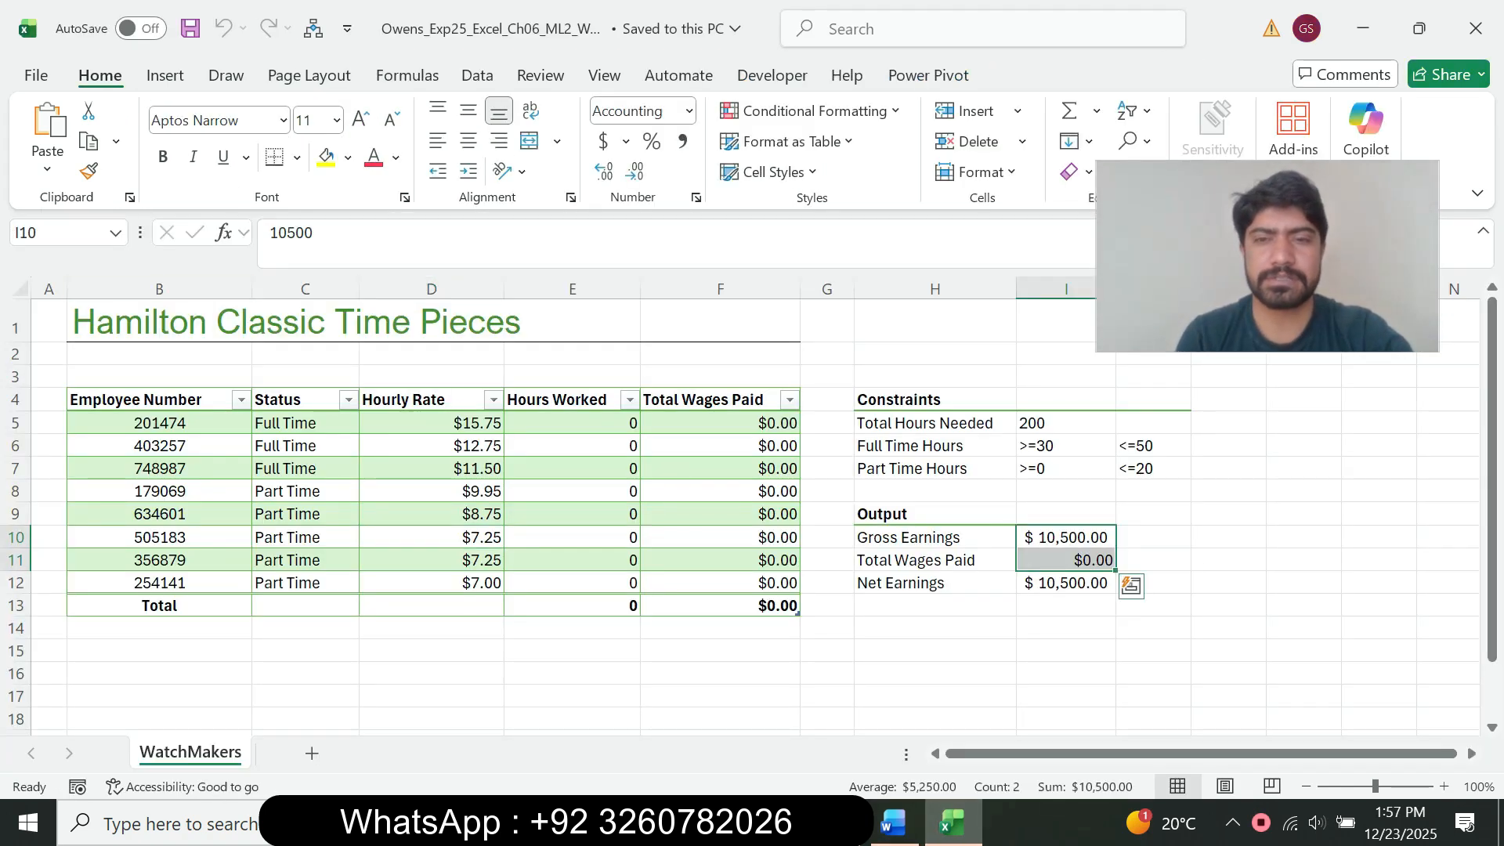
Step: Recheck step 2 in Word, and in Excel create a range name for I10 from the Gross Earnings label in H10, using the left column
{"action": "left_click", "coordinate": [893, 822]}
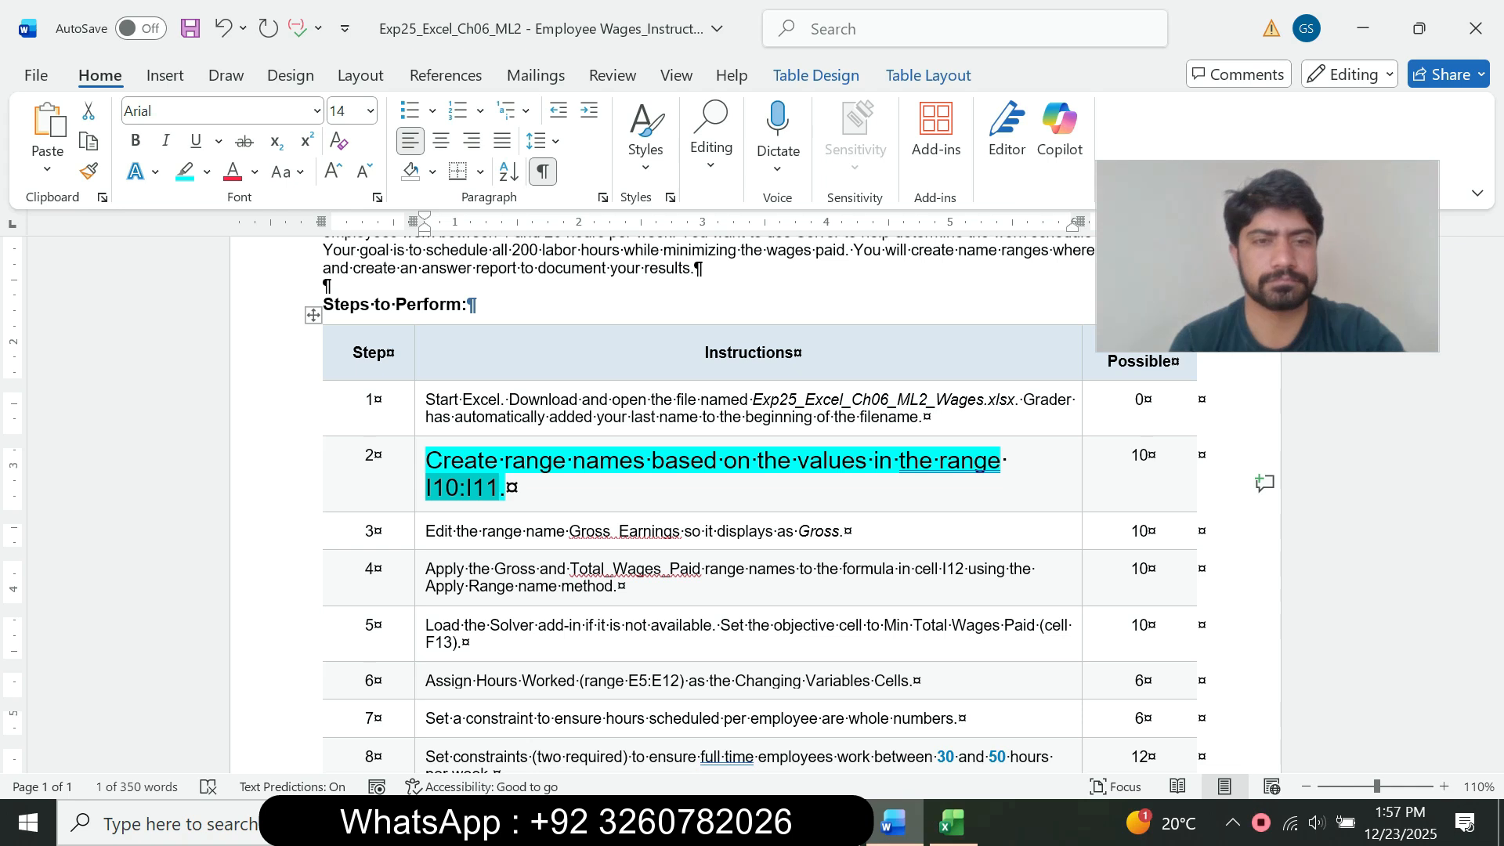
{"action": "left_click", "coordinate": [952, 822]}
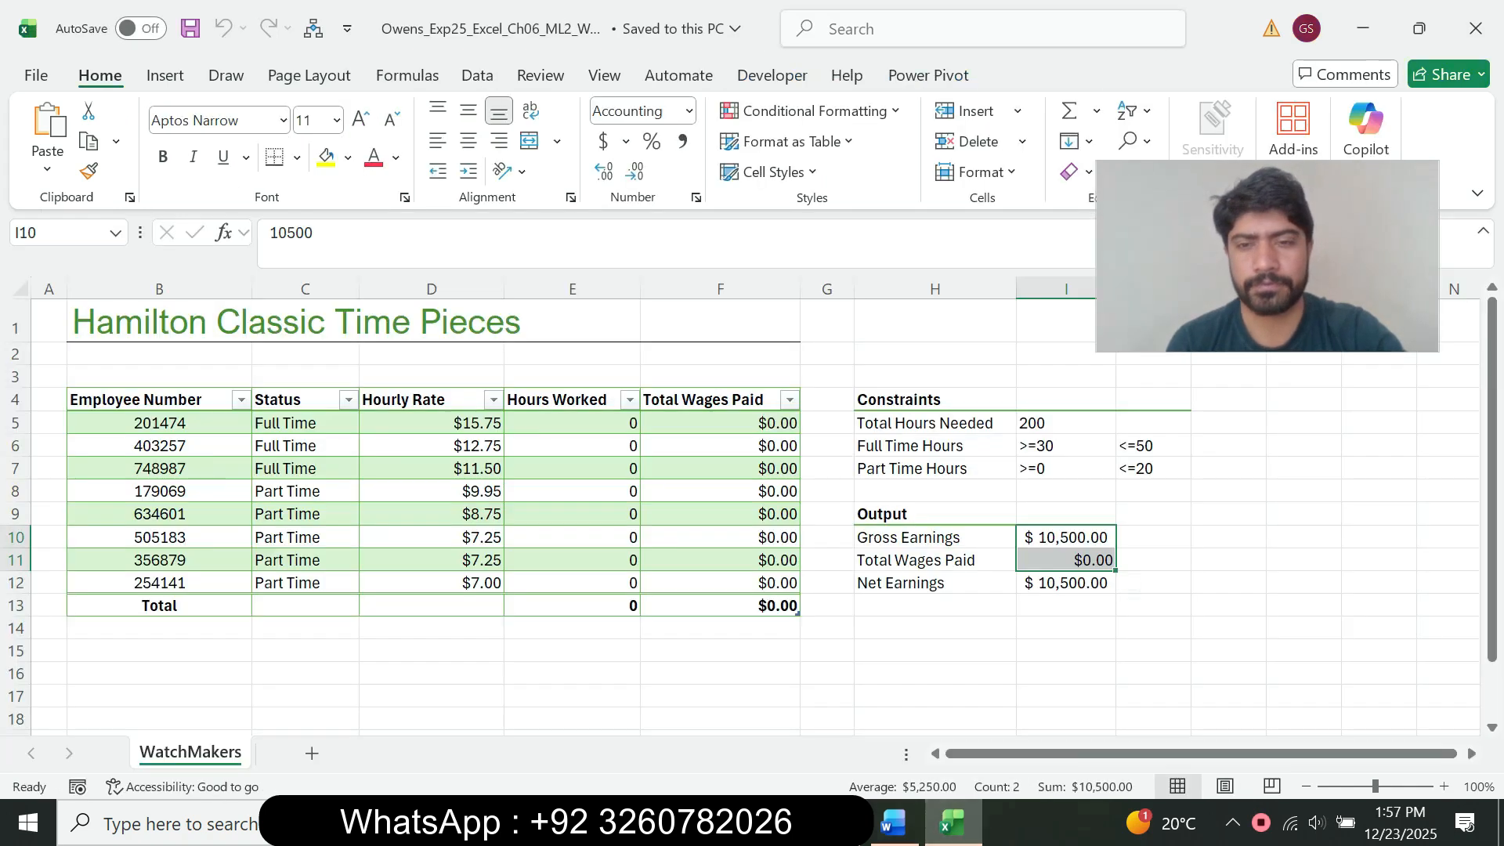
{"action": "left_click", "coordinate": [935, 537]}
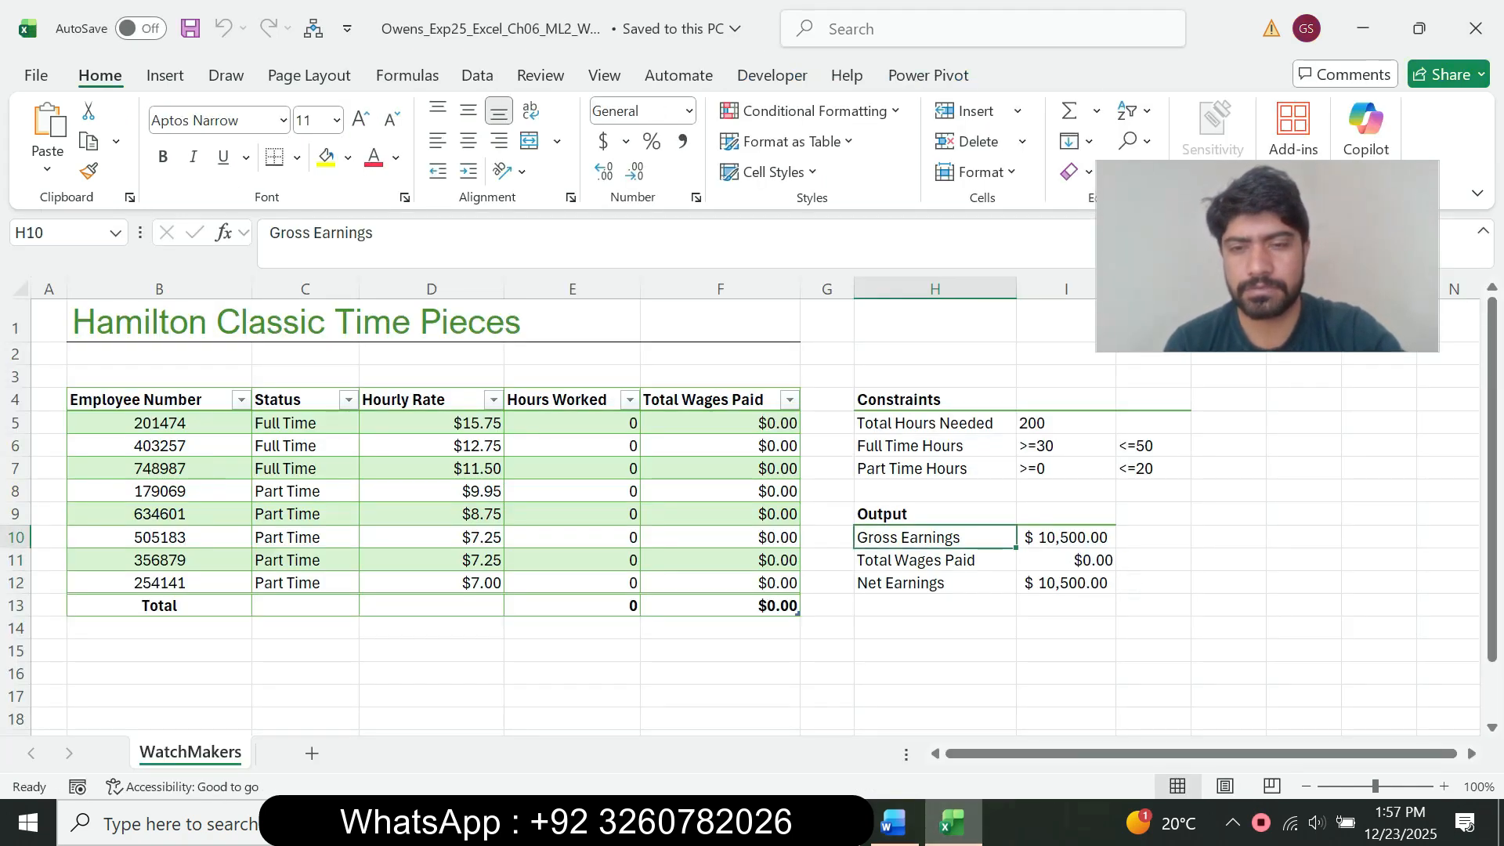
{"action": "key", "text": "shift+Right"}
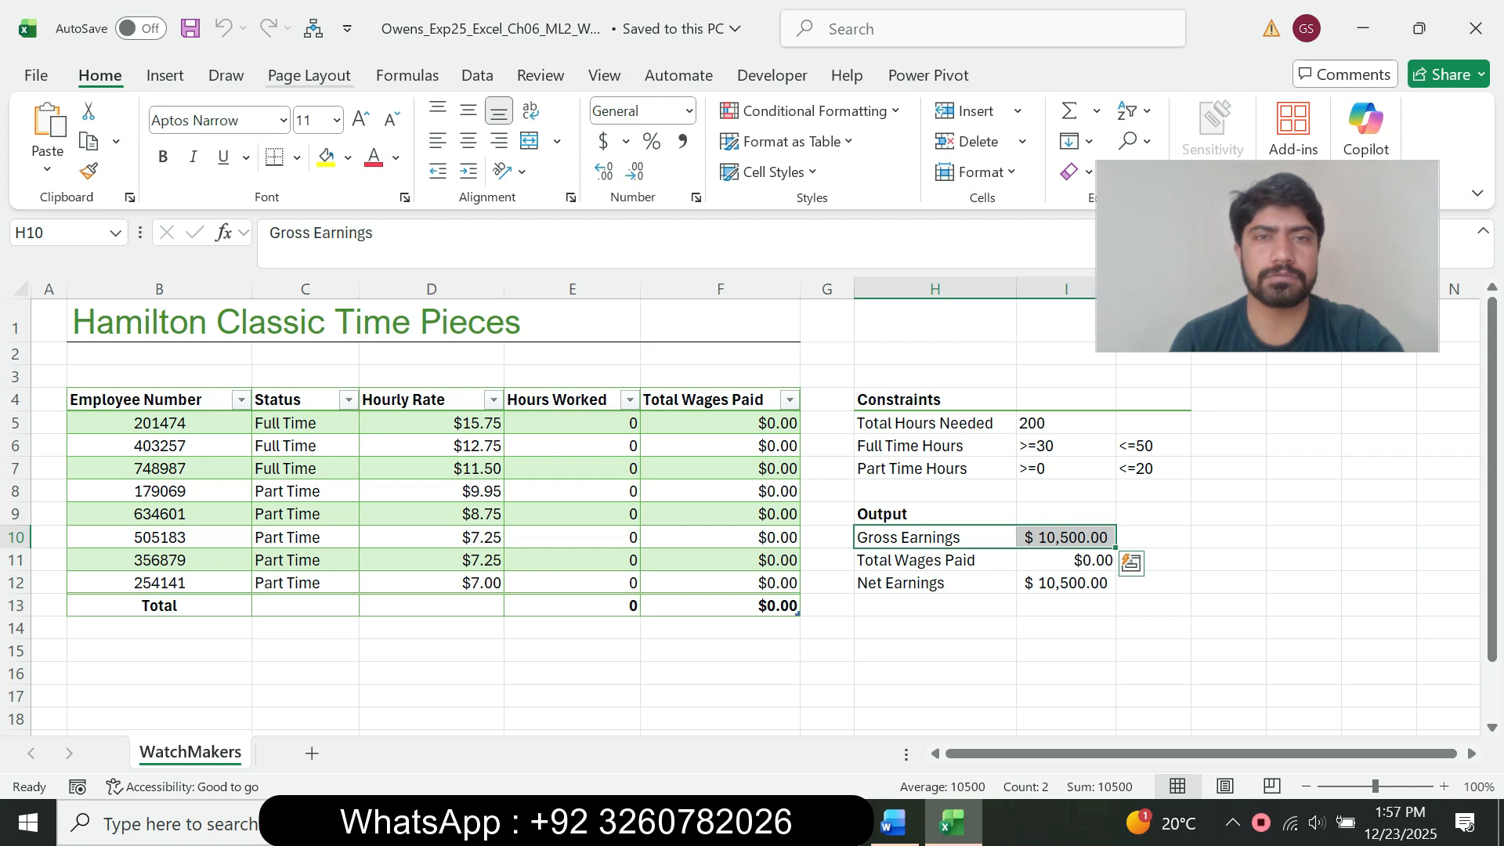
{"action": "left_click", "coordinate": [406, 75]}
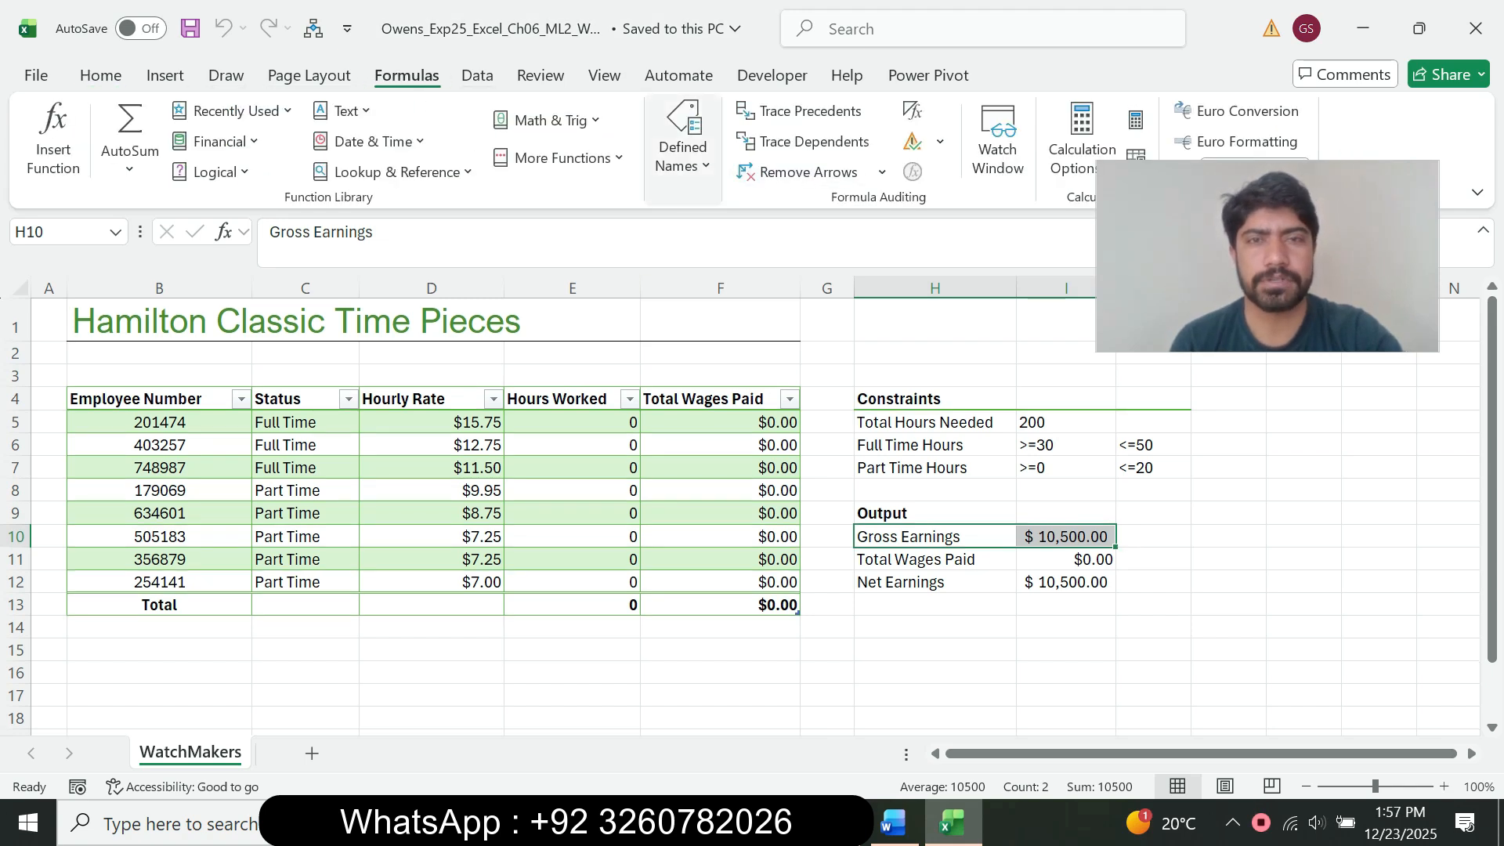
{"action": "left_click", "coordinate": [683, 153]}
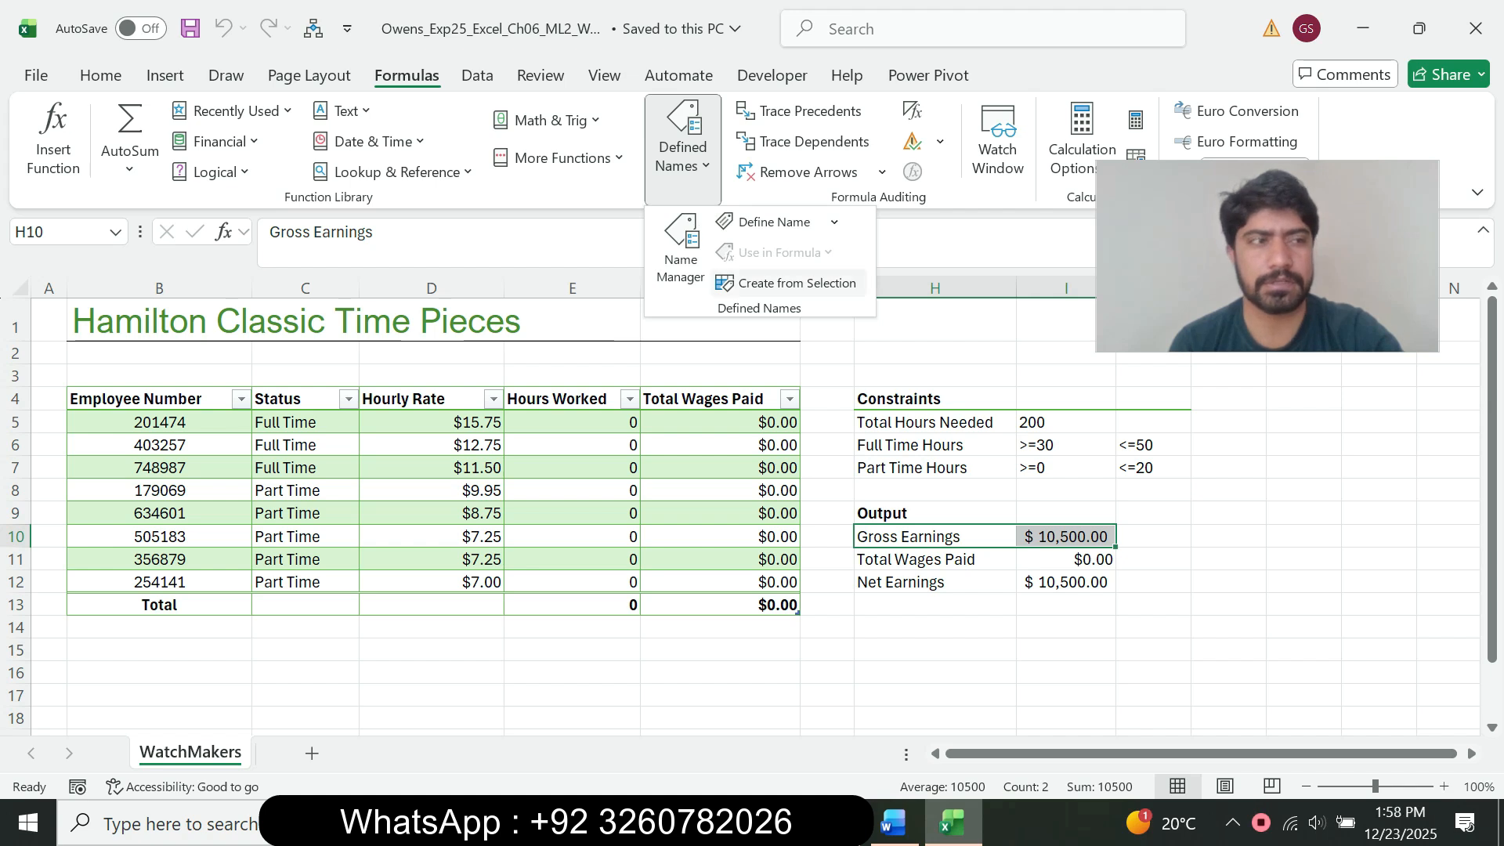
{"action": "left_click", "coordinate": [796, 283]}
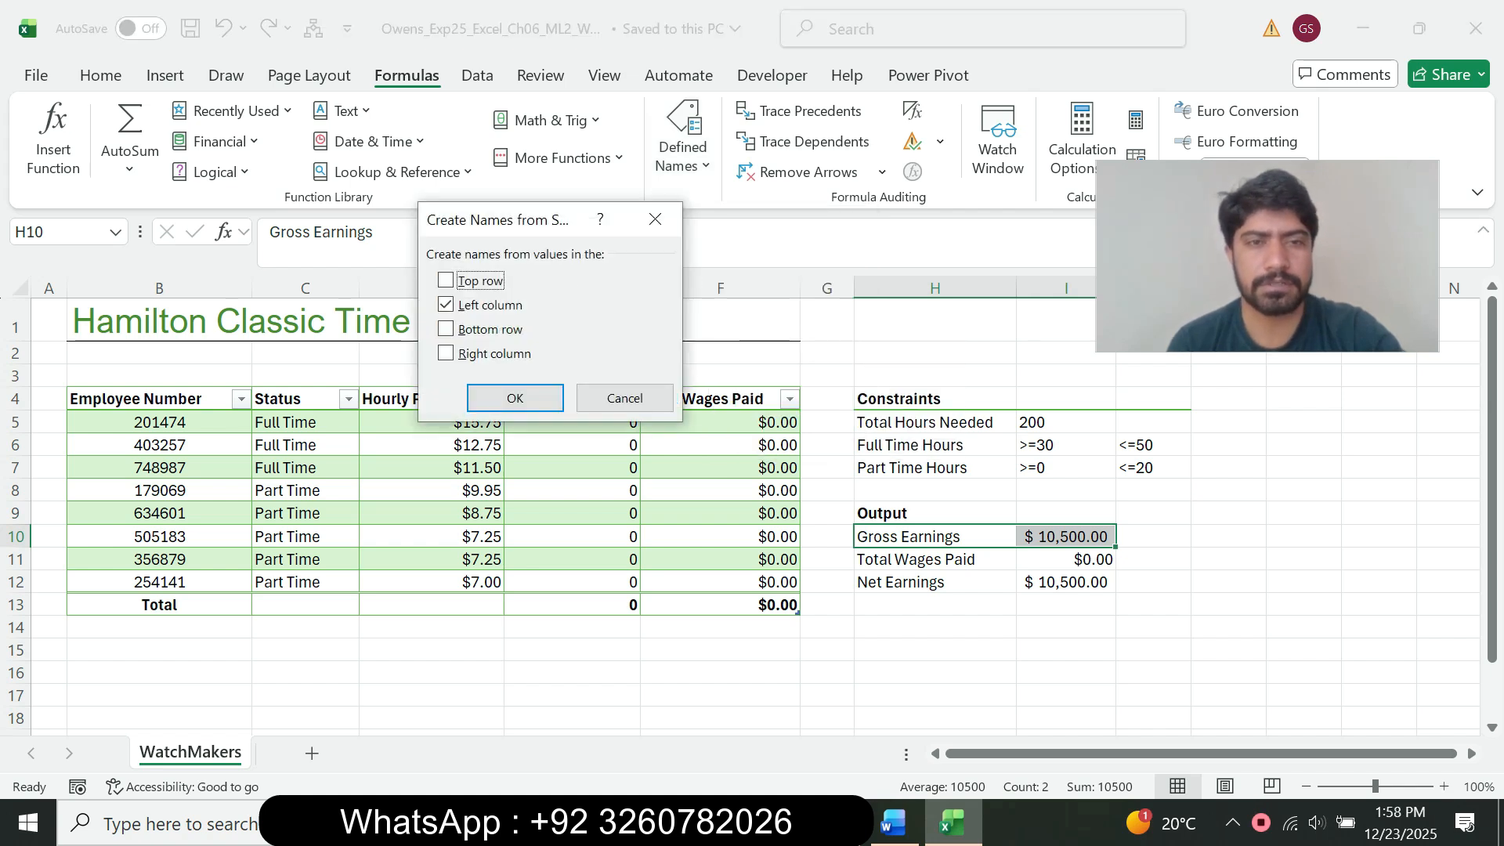
{"action": "left_click", "coordinate": [515, 398]}
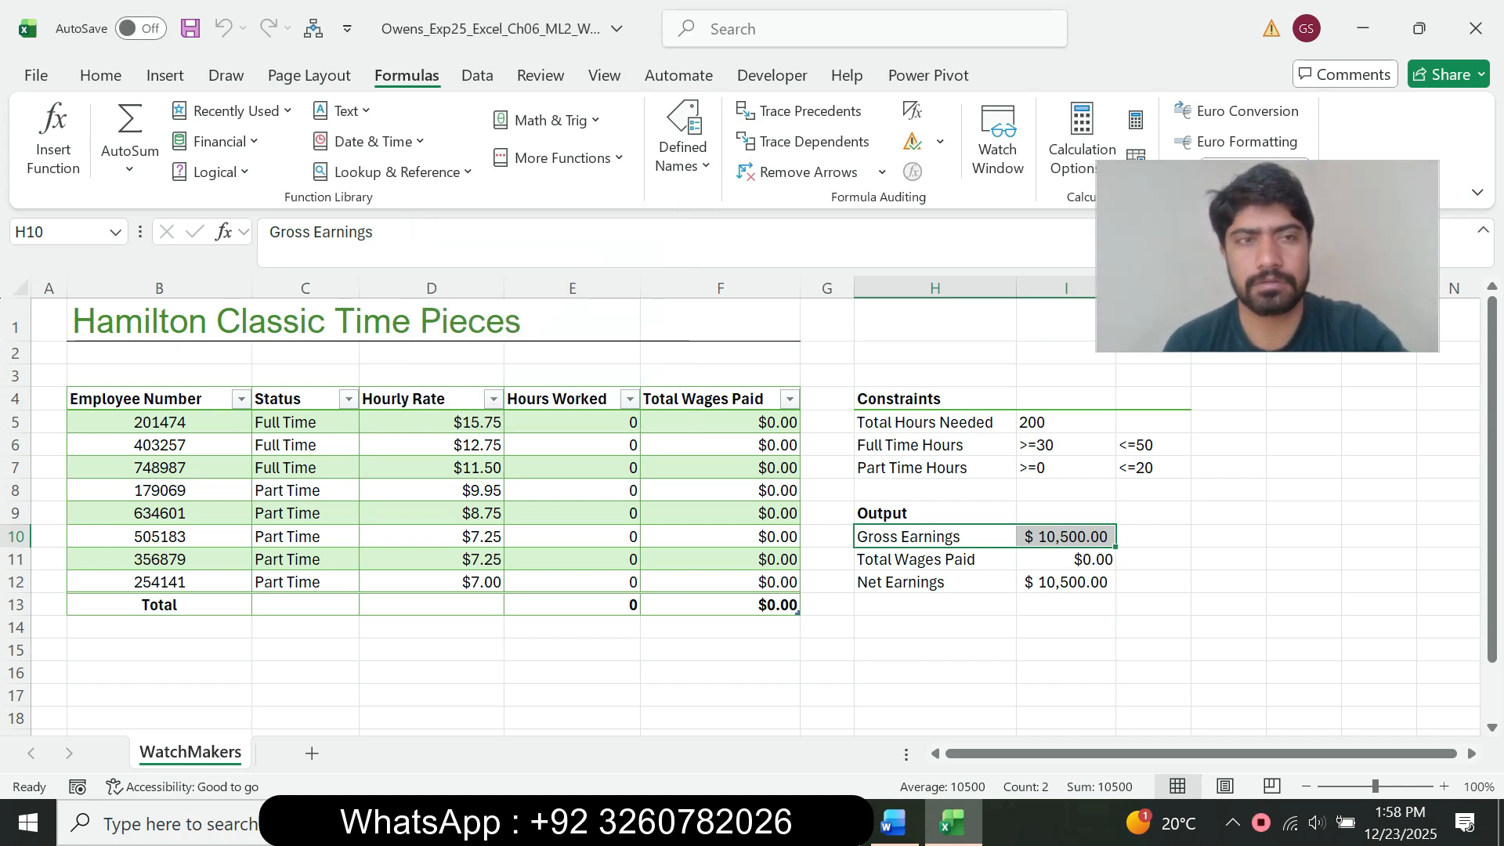
{"action": "left_click", "coordinate": [1065, 537]}
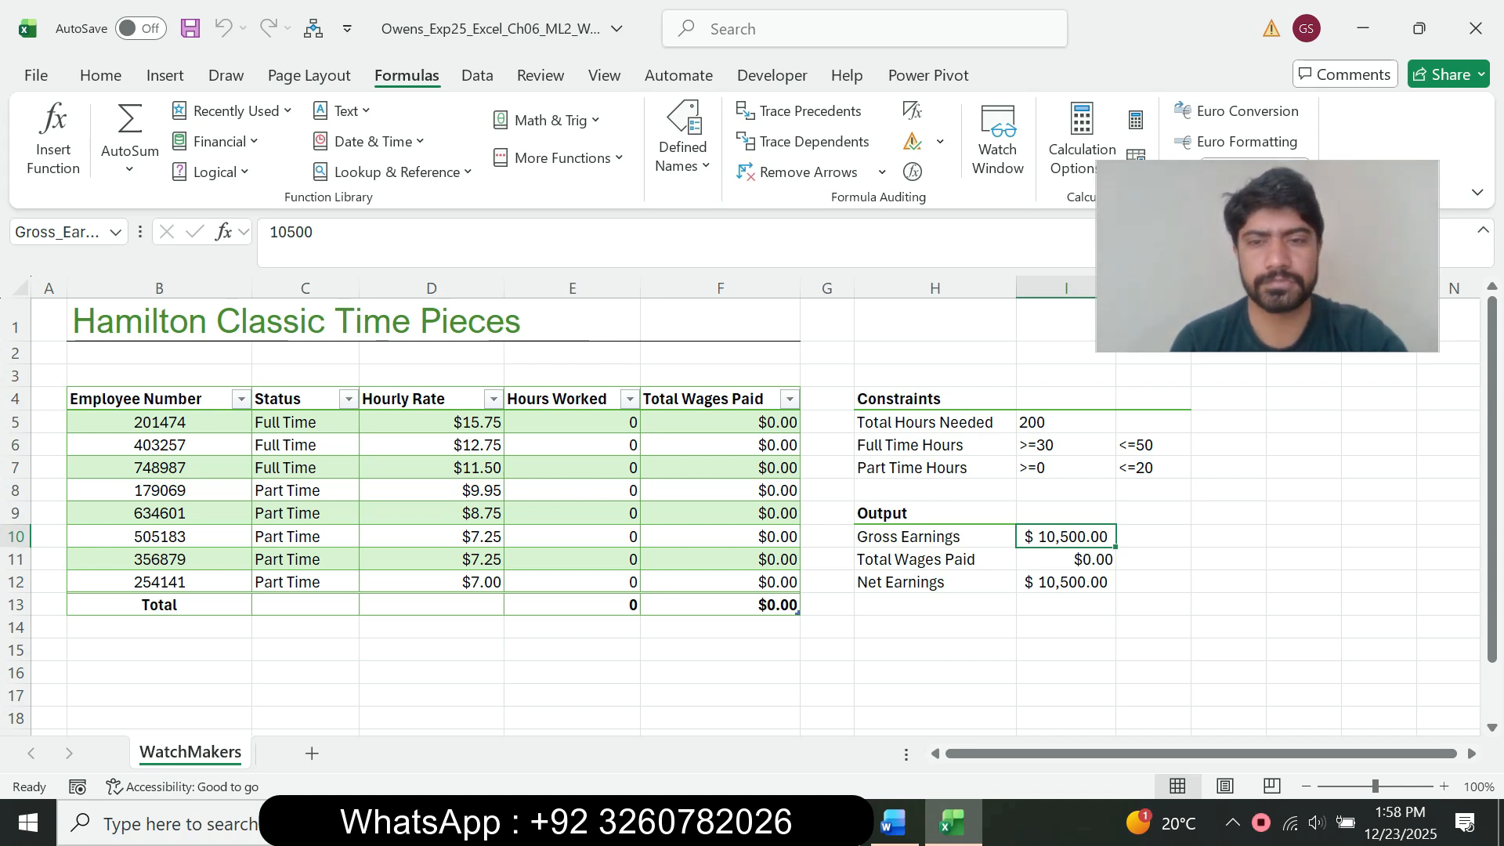
{"action": "left_click", "coordinate": [893, 823]}
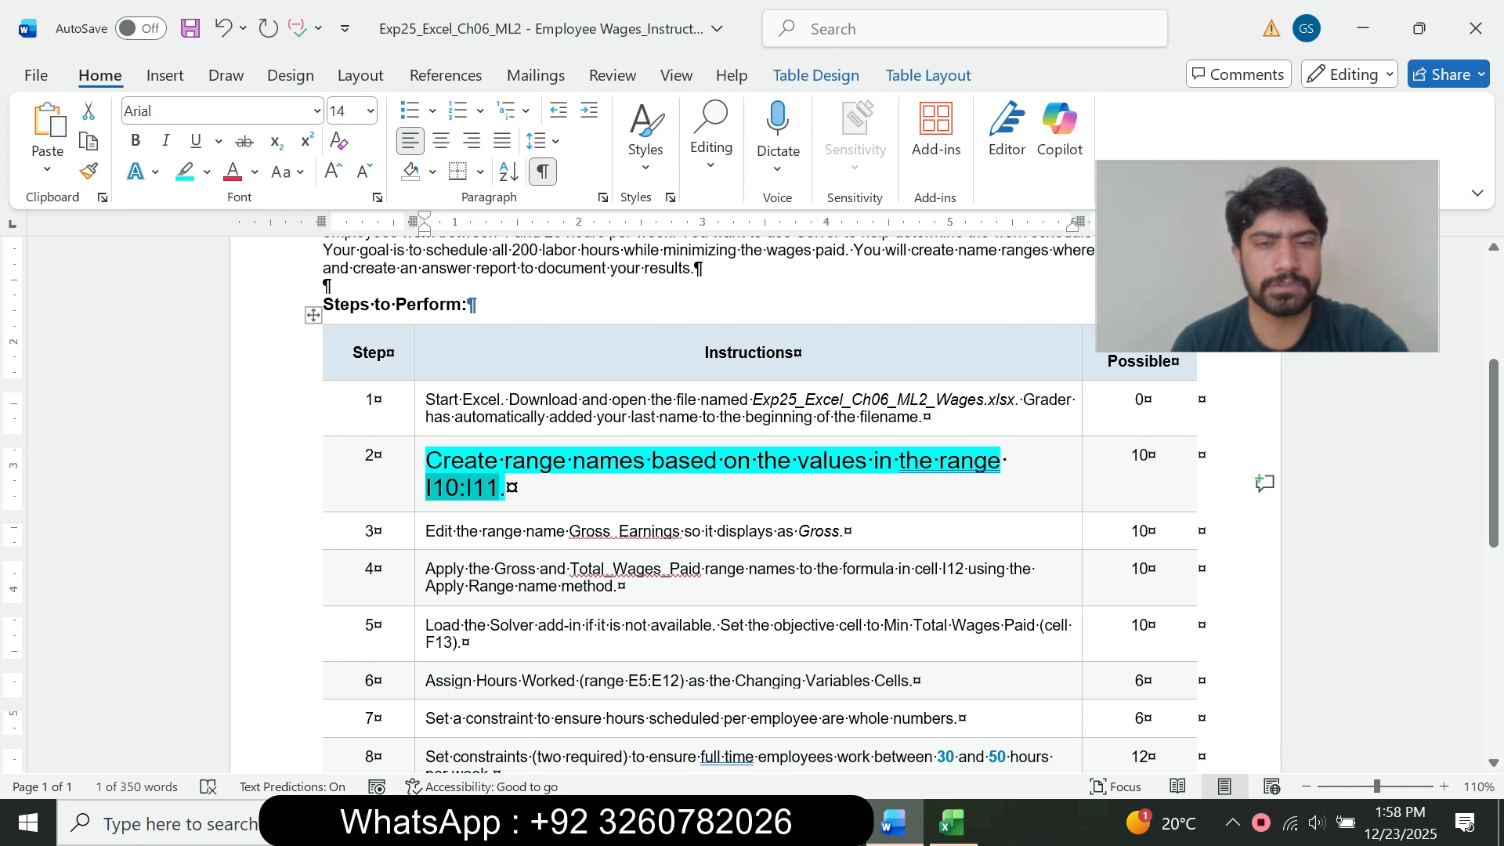
{"action": "left_click", "coordinate": [953, 822]}
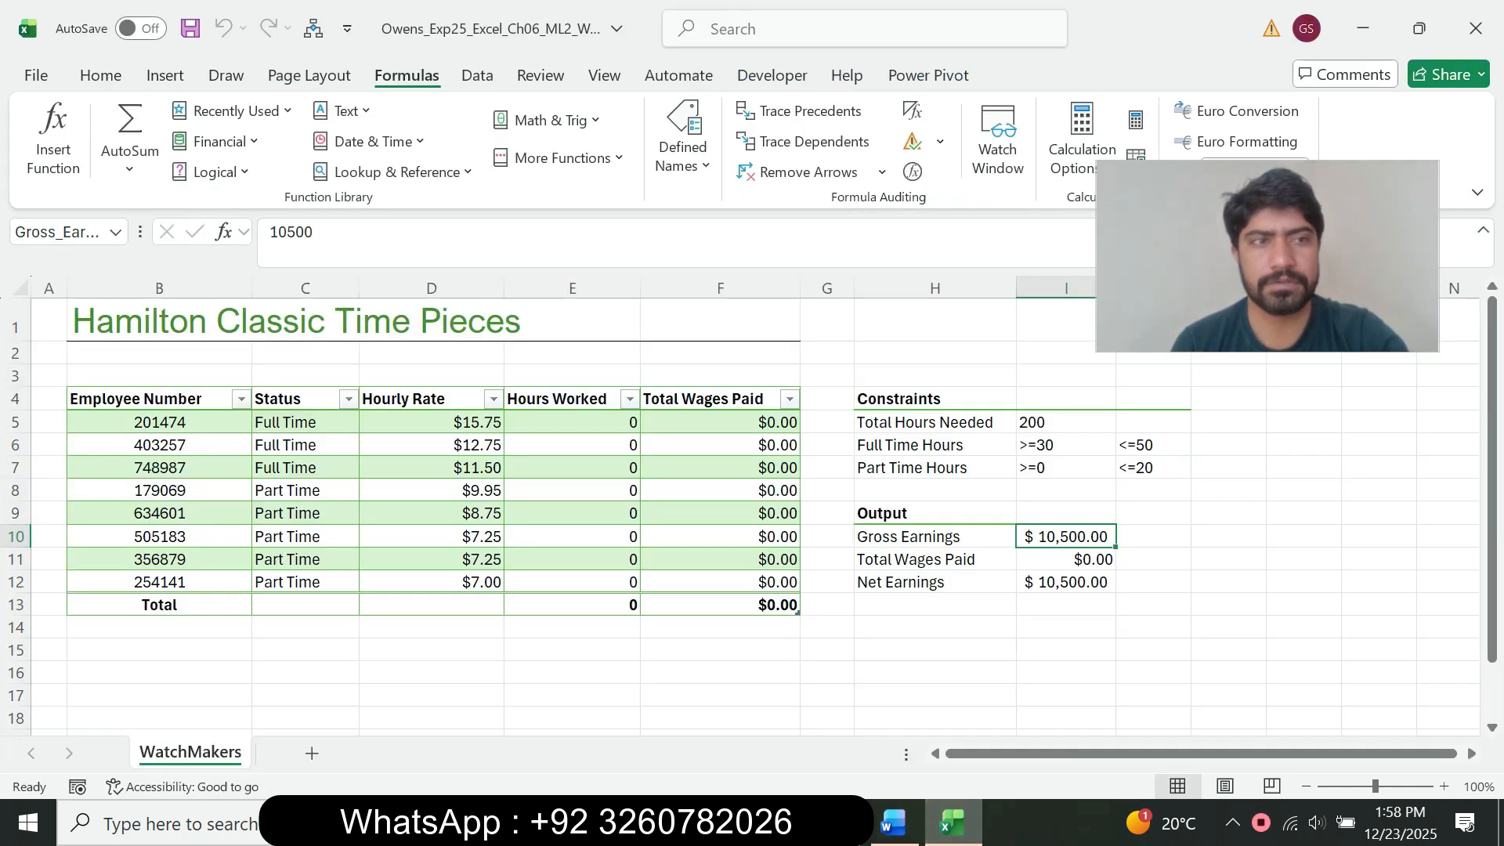
{"action": "left_click", "coordinate": [1065, 560]}
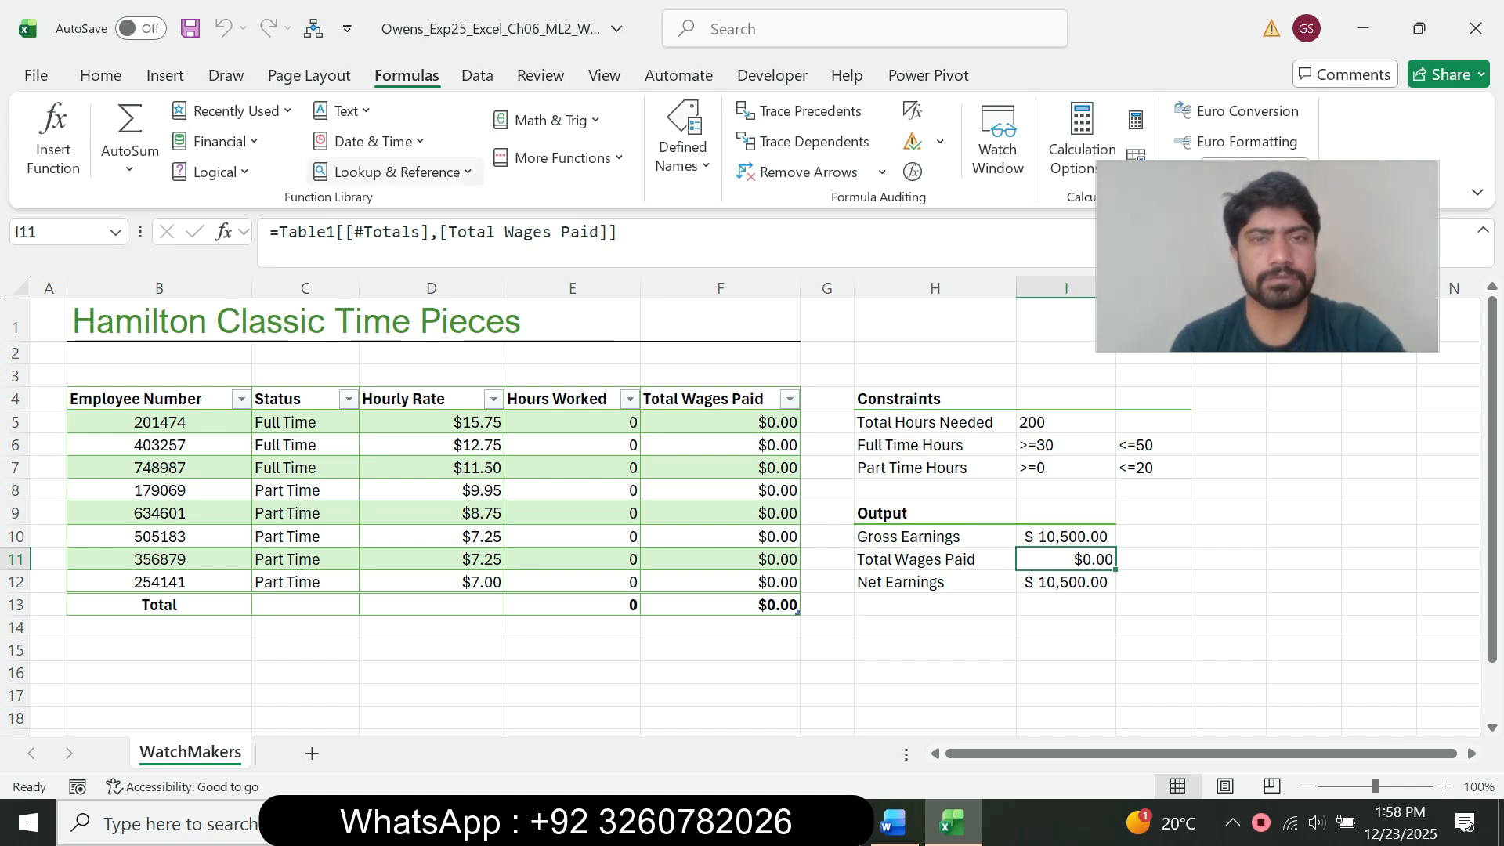
{"action": "left_click", "coordinate": [682, 153]}
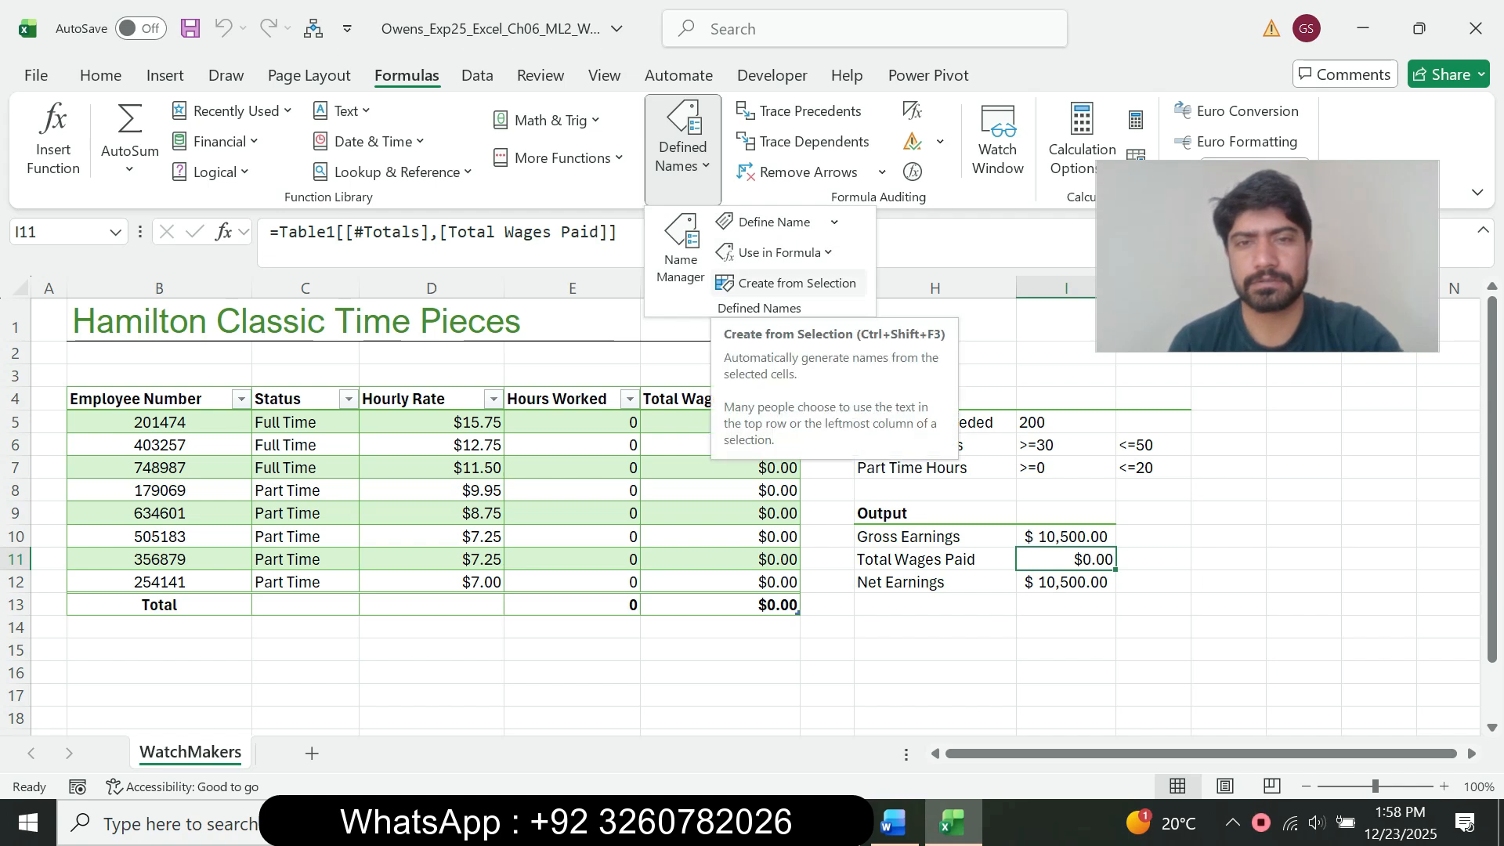
{"action": "left_click", "coordinate": [787, 283]}
{"action": "left_click", "coordinate": [625, 398]}
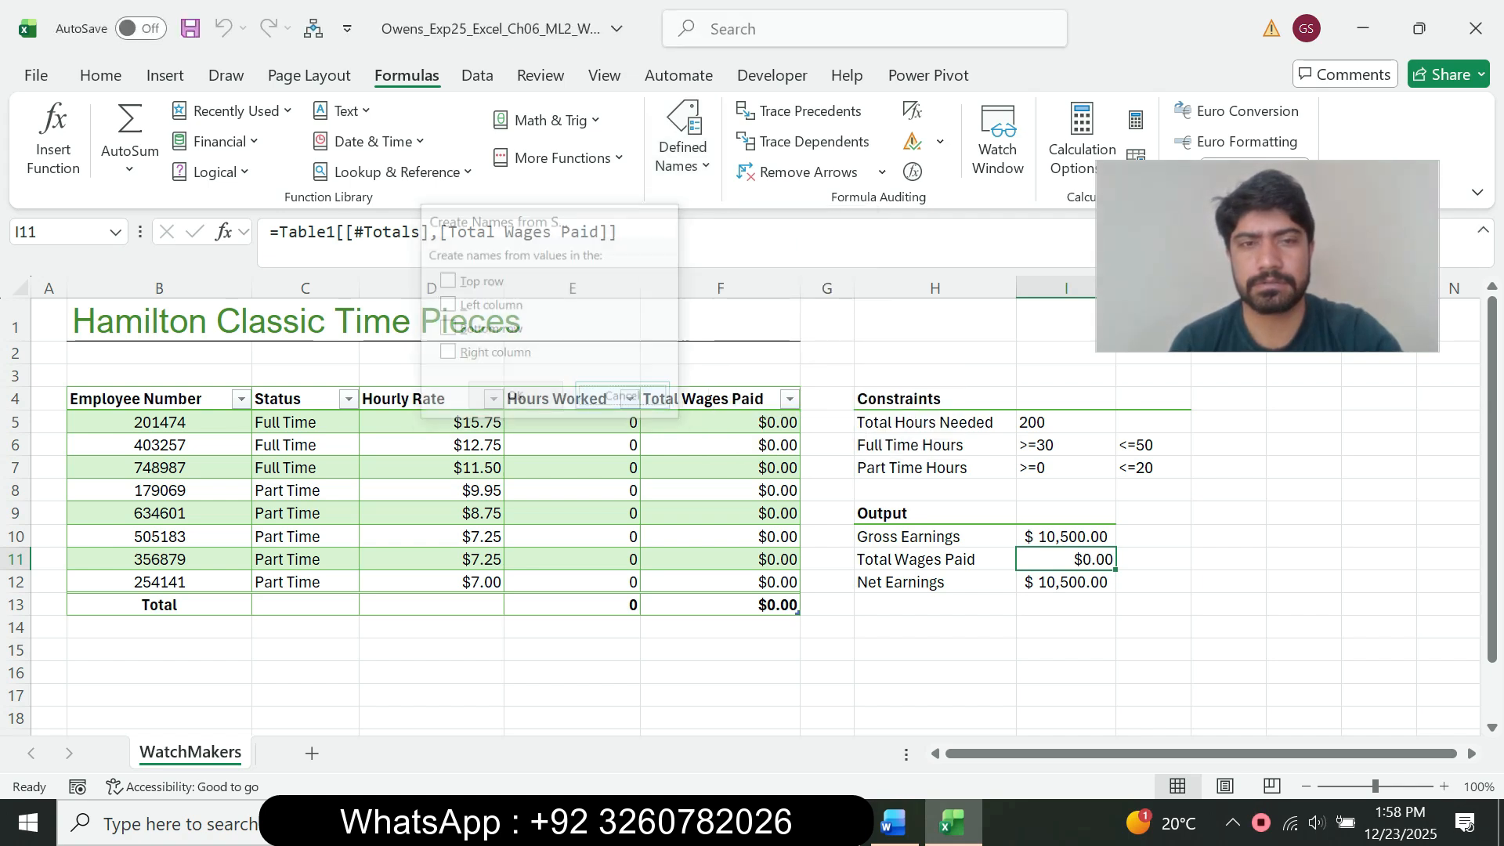
Step: Create a range name for I11 from the Total Wages Paid label in H11, using the left column
{"action": "left_click_drag", "start_coordinate": [935, 559], "coordinate": [1065, 559]}
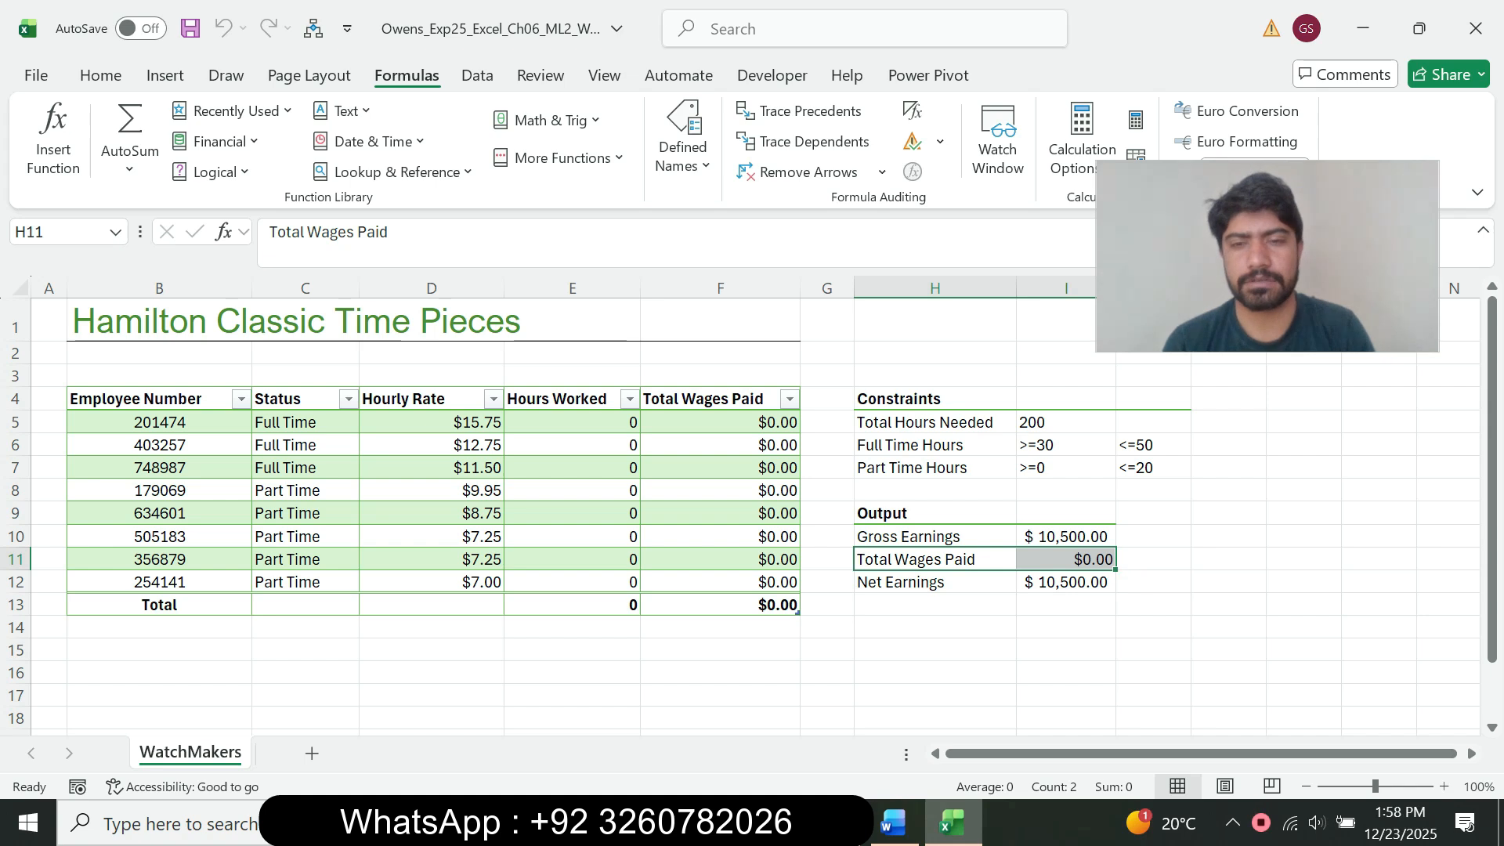
{"action": "left_click", "coordinate": [683, 157]}
{"action": "left_click", "coordinate": [787, 282]}
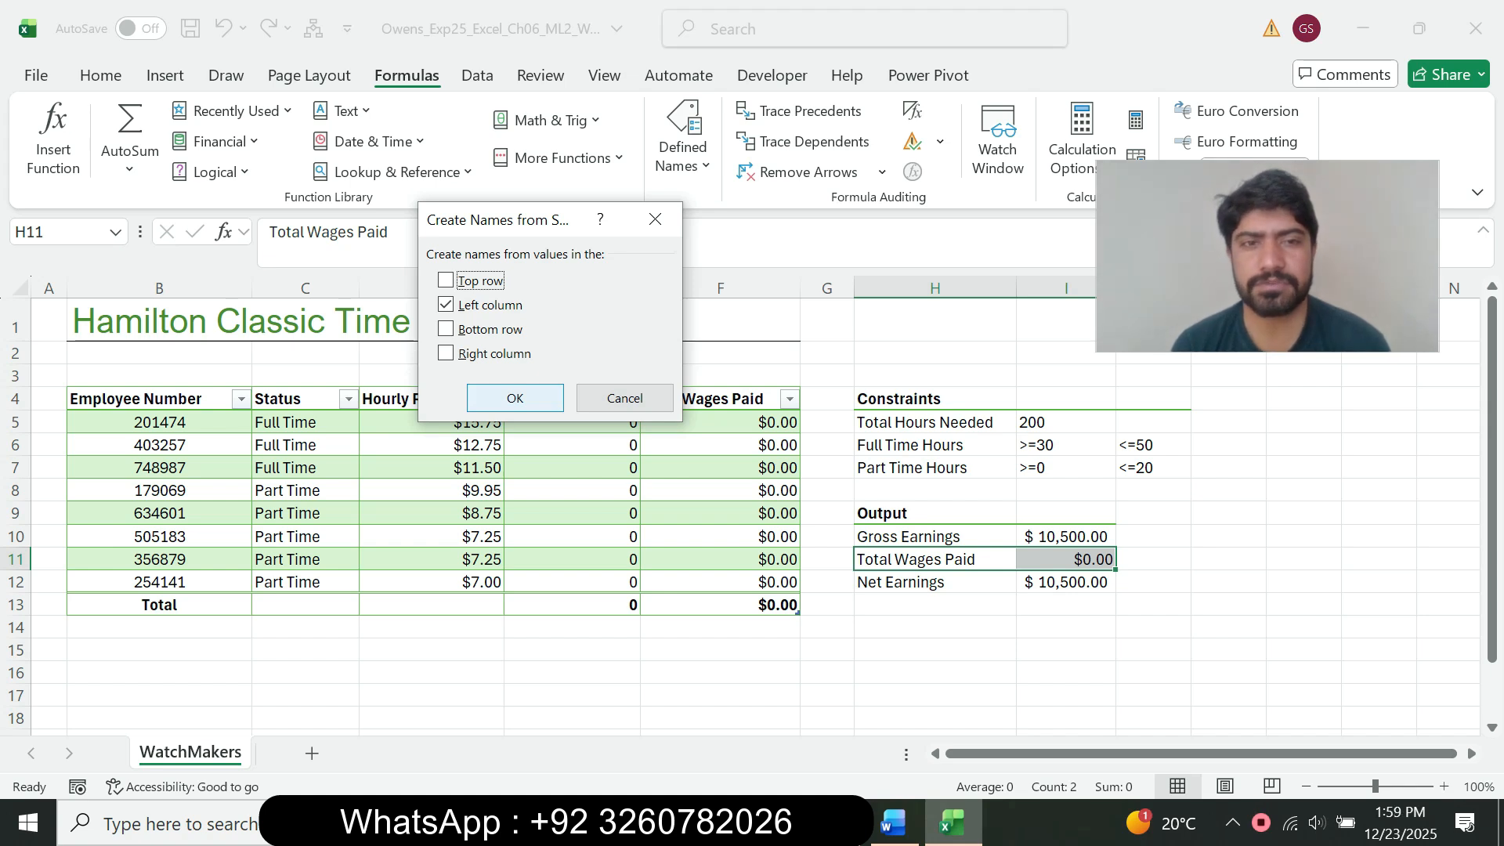
{"action": "key", "text": "Return"}
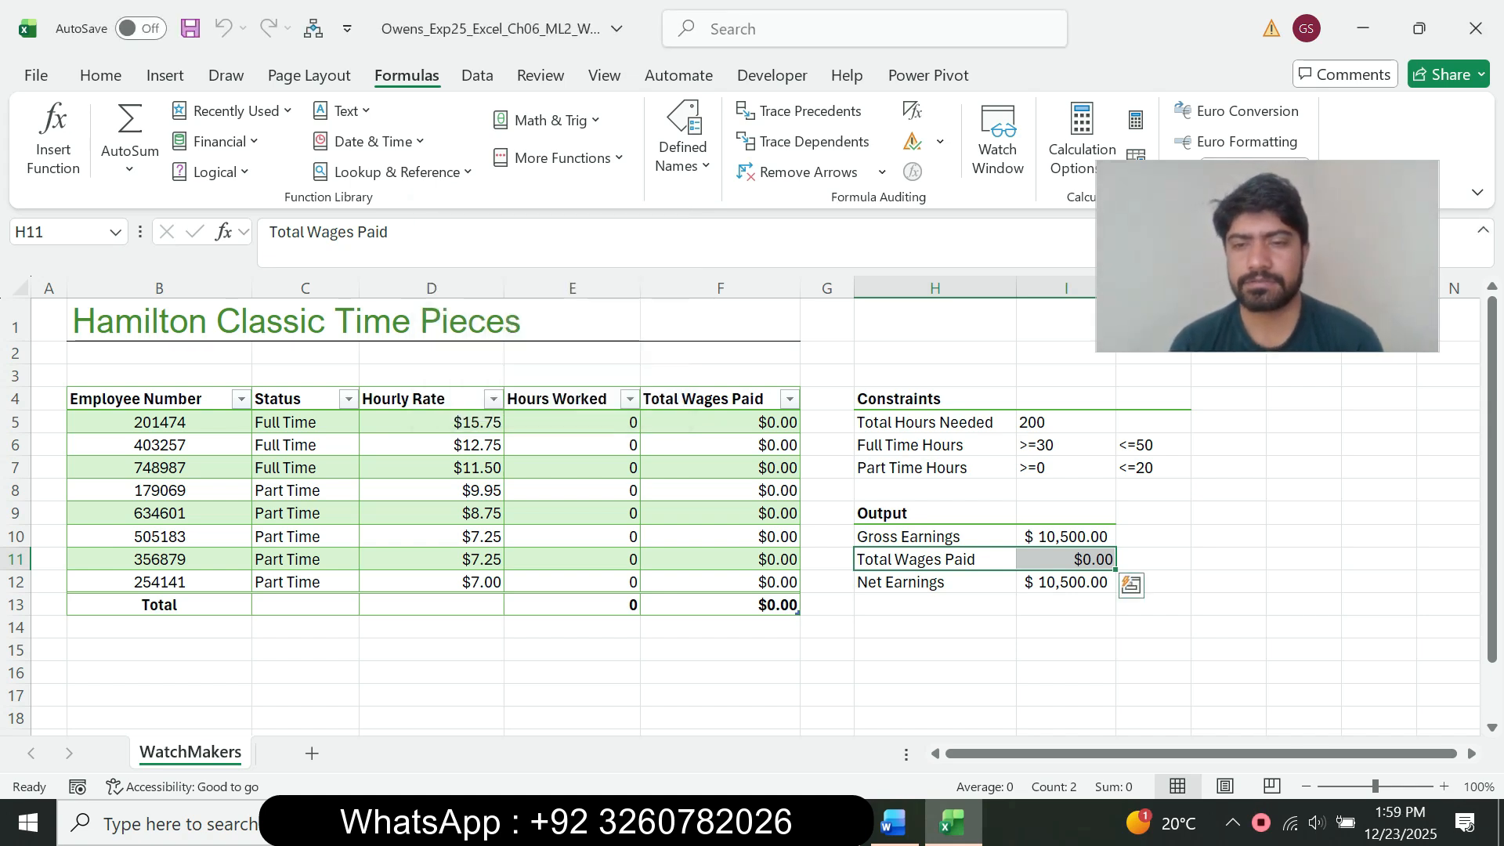
Step: Check the name of cell I11, switch to Word, and reset the step 2 instruction text to 9 pt with no highlight
{"action": "left_click", "coordinate": [1066, 559]}
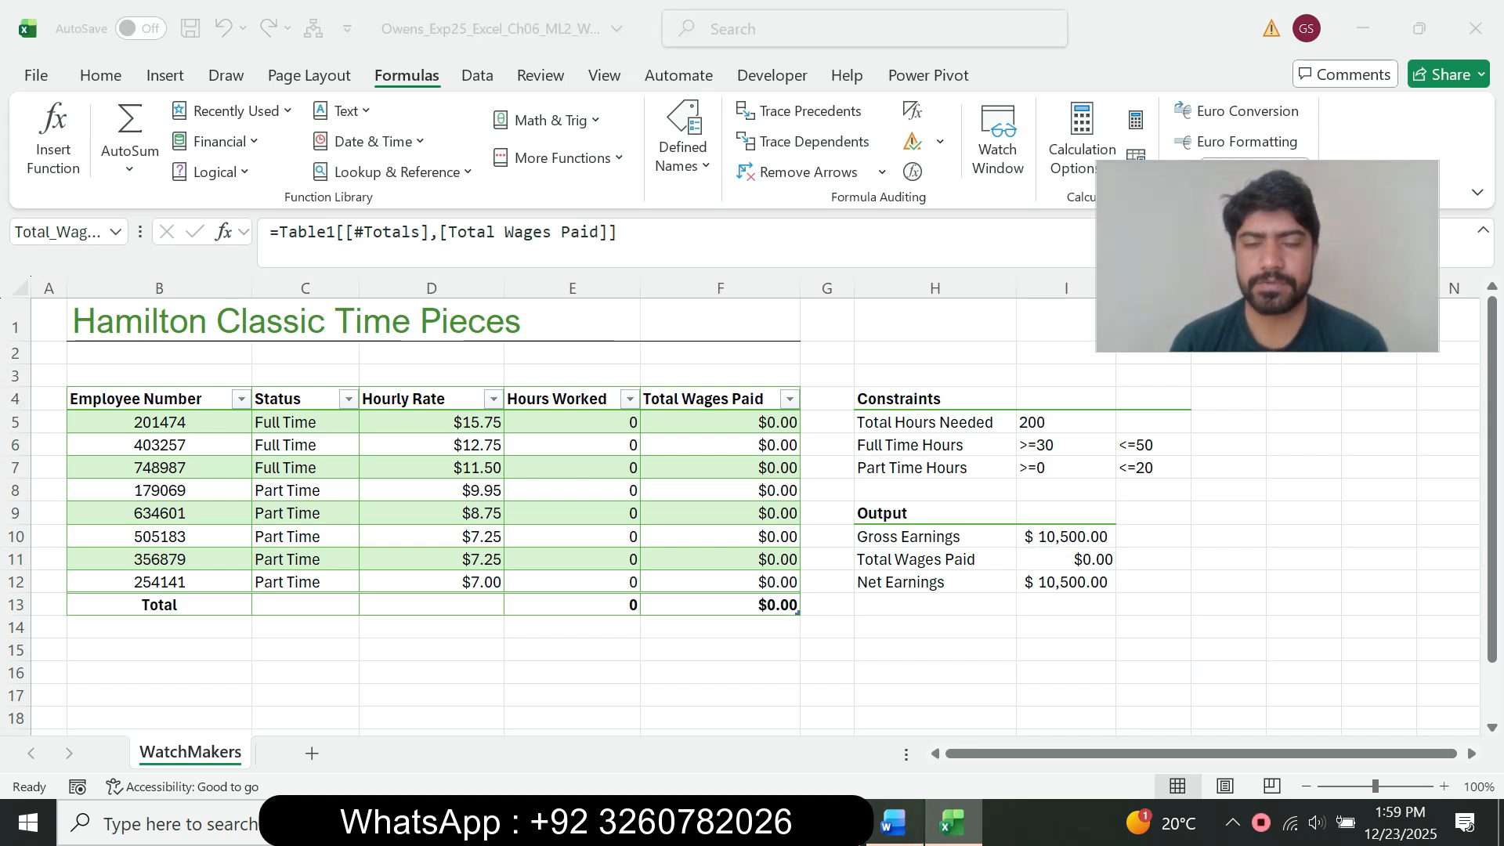
{"action": "left_click", "coordinate": [893, 822]}
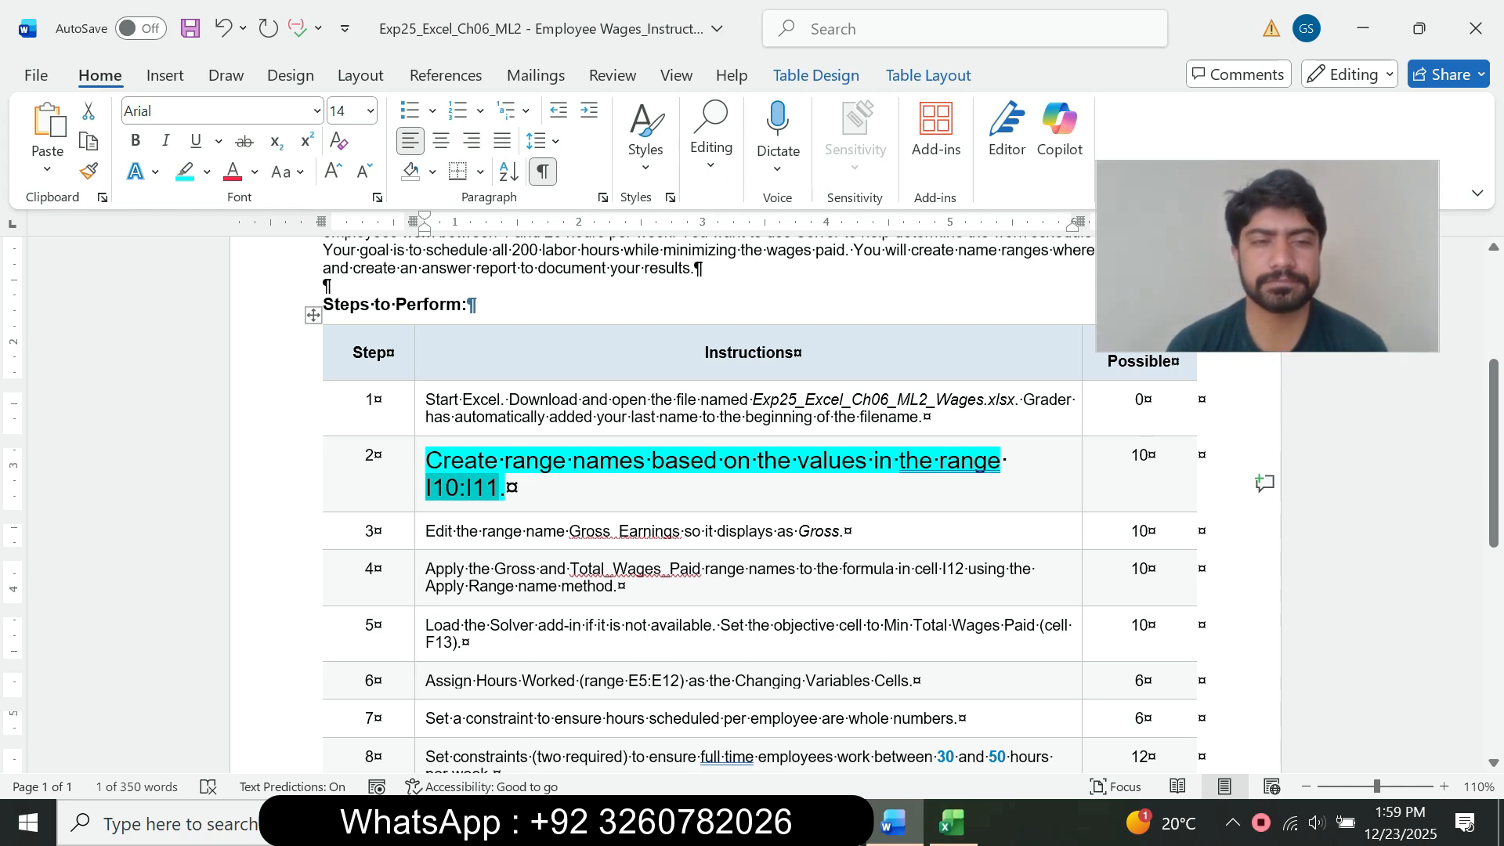
{"action": "triple_click", "coordinate": [458, 487]}
{"action": "left_click", "coordinate": [559, 418]}
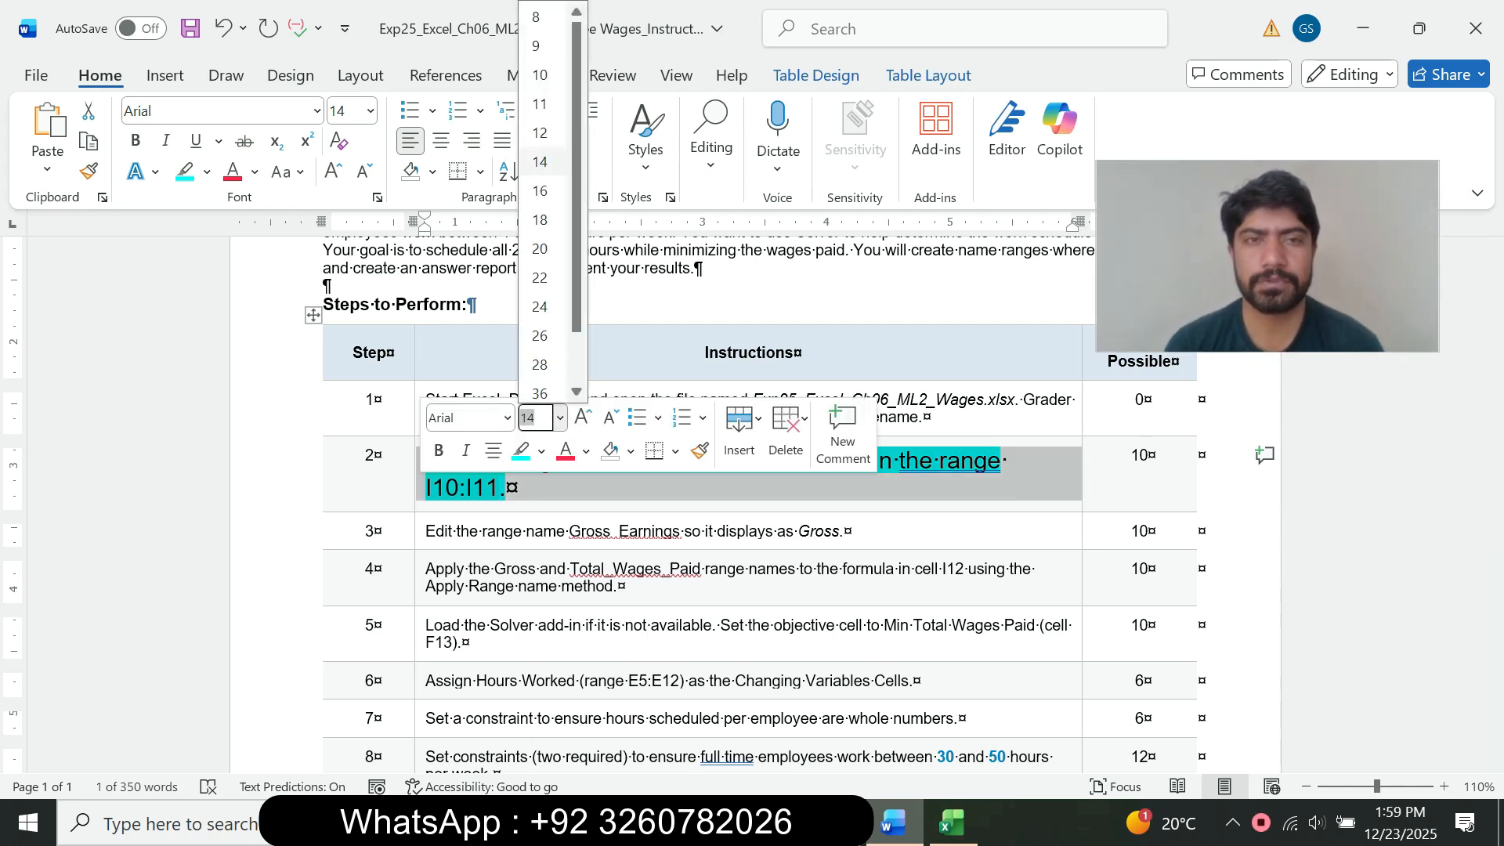
{"action": "left_click", "coordinate": [537, 46]}
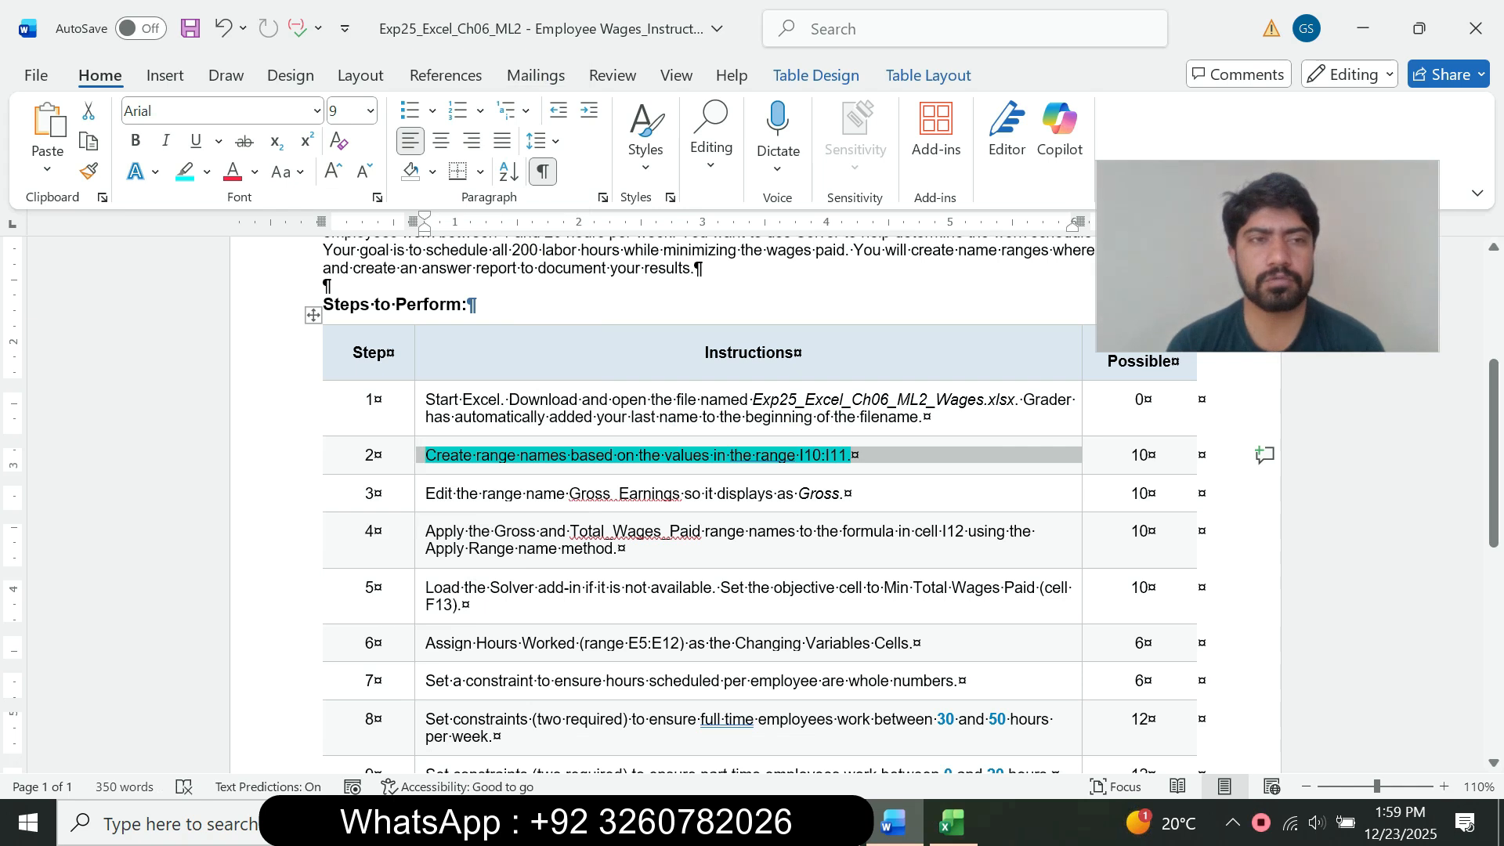
{"action": "left_click", "coordinate": [208, 173]}
{"action": "left_click", "coordinate": [242, 359]}
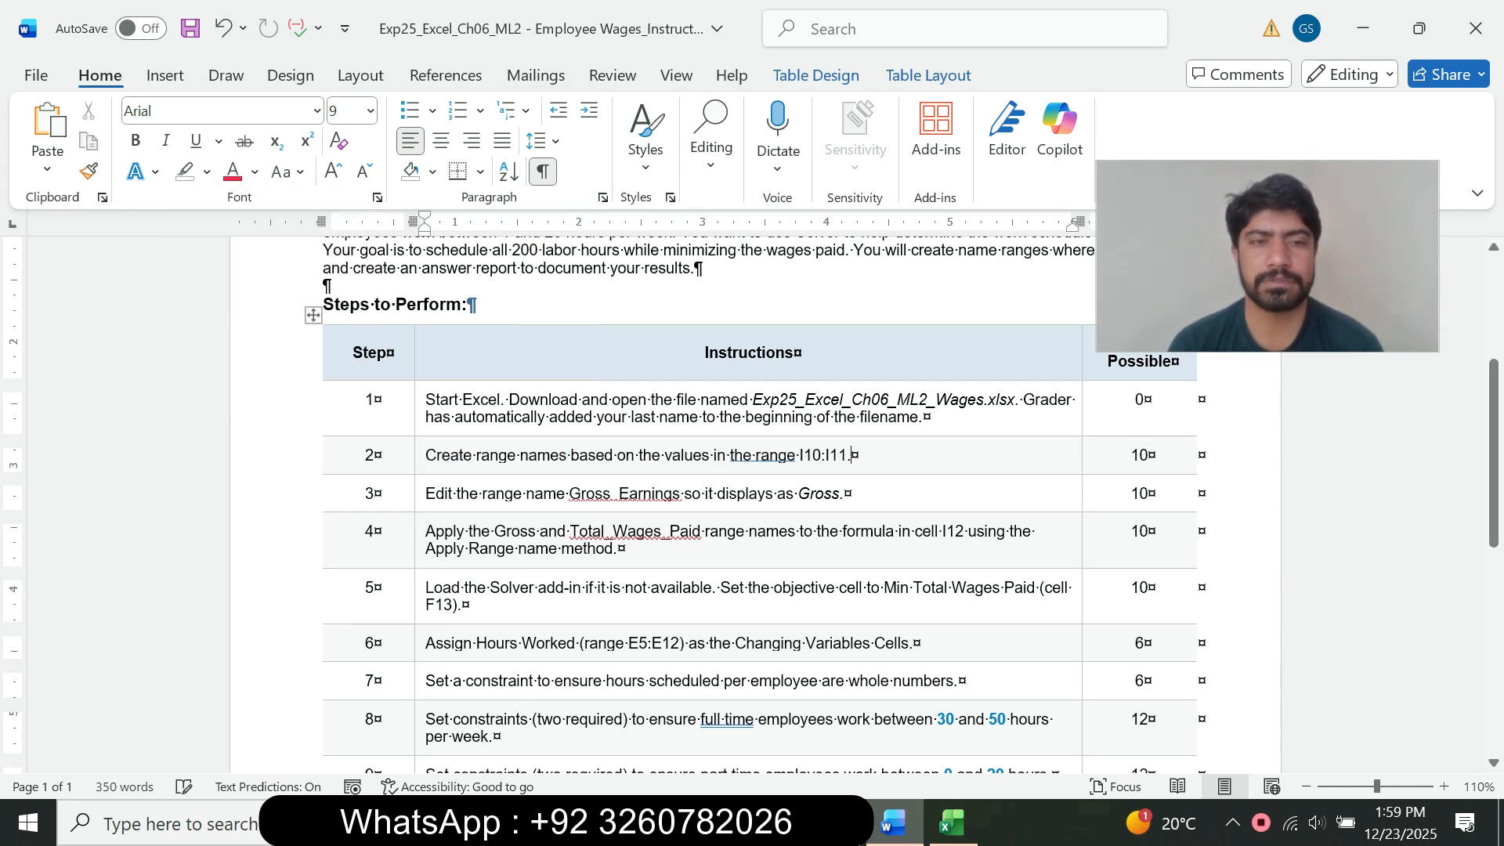
Step: Enlarge the step 3 instruction text to 14 pt and highlight it in turquoise
{"action": "triple_click", "coordinate": [457, 493]}
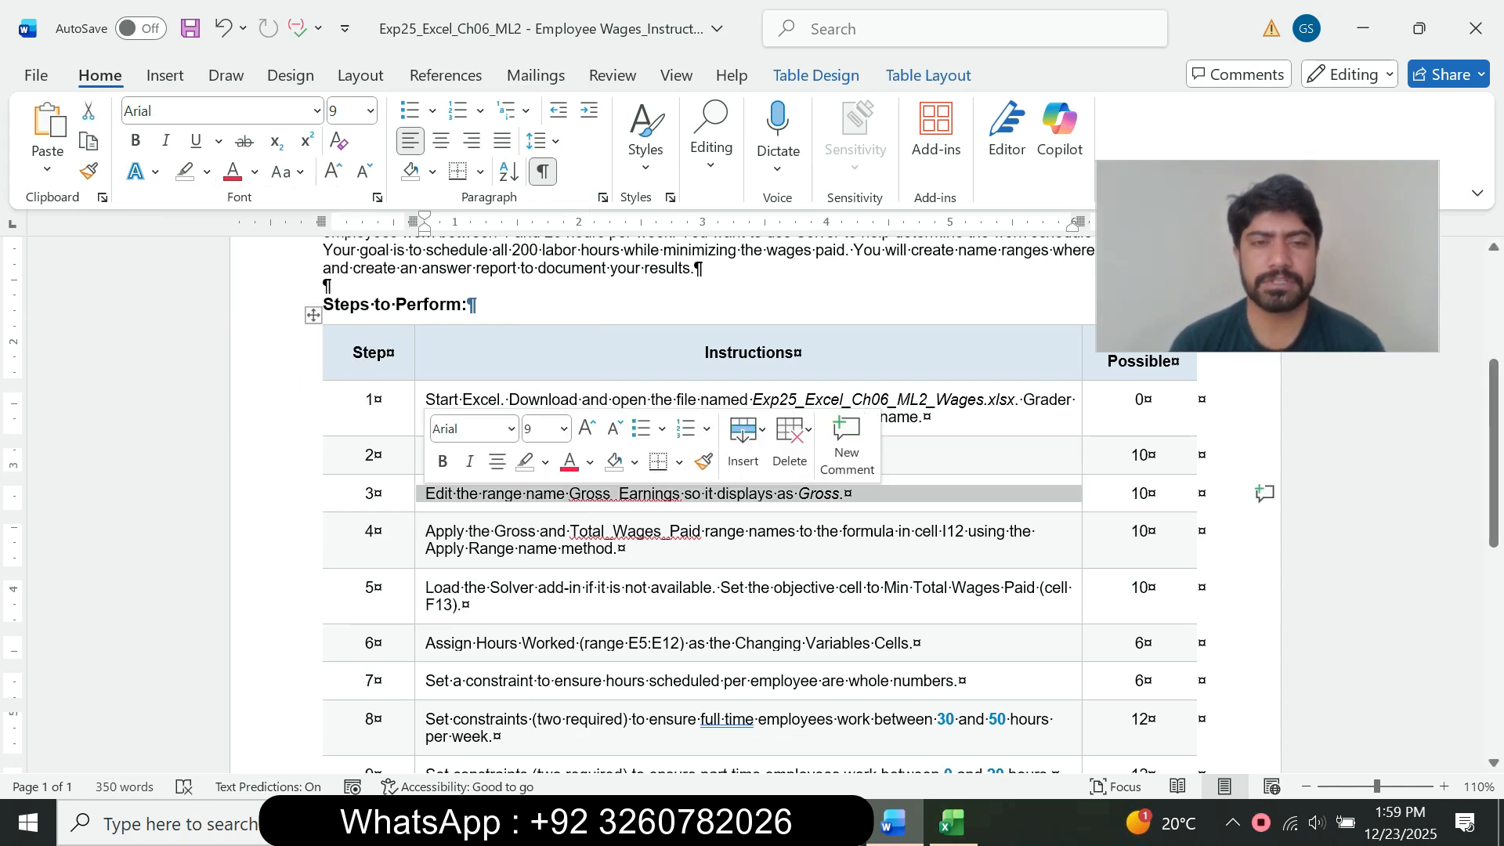
{"action": "left_click", "coordinate": [564, 428]}
{"action": "left_click", "coordinate": [543, 162]}
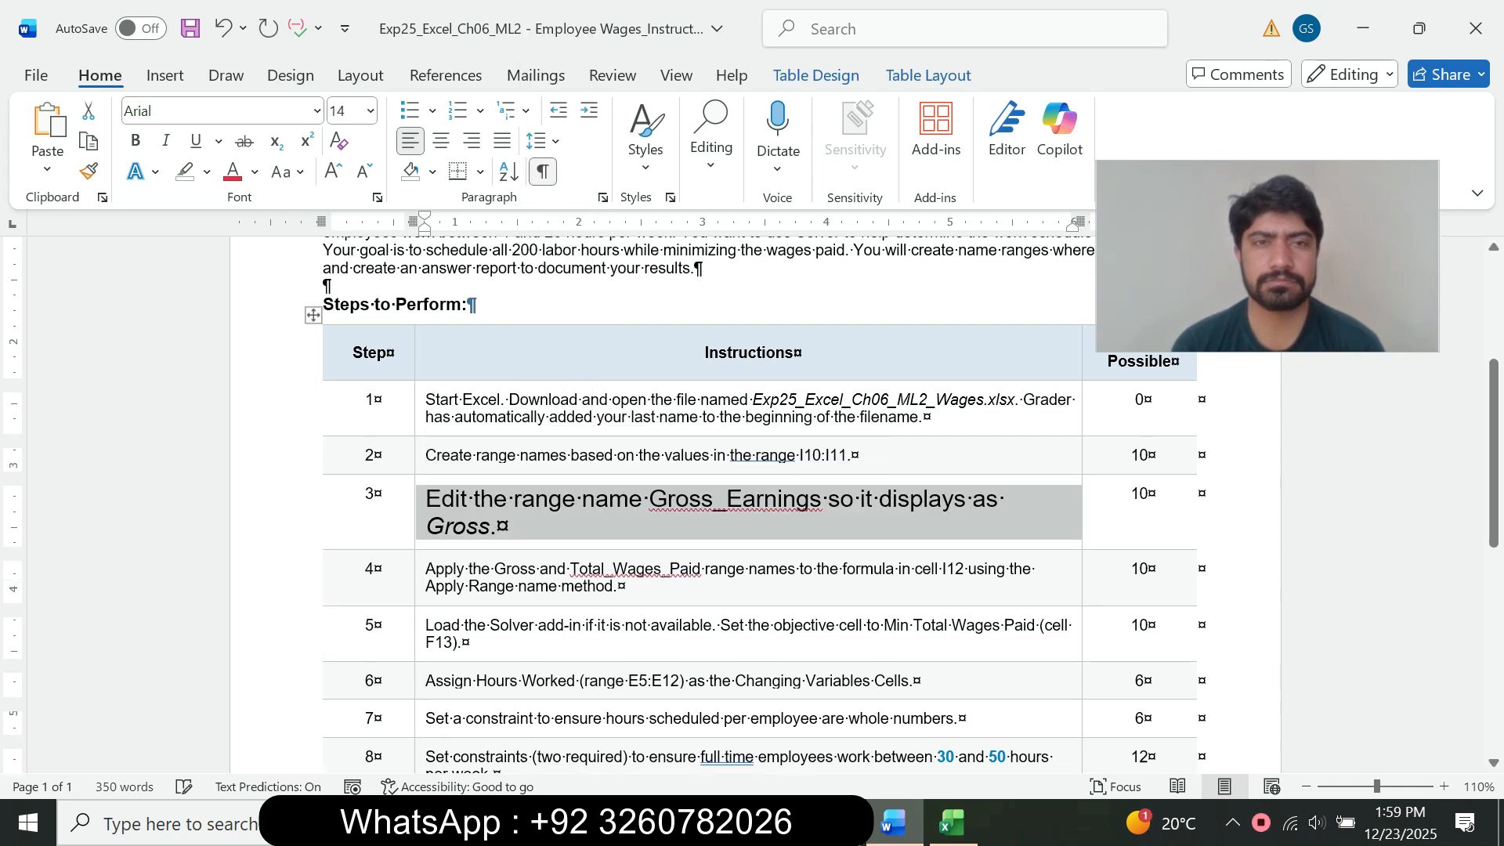
{"action": "left_click", "coordinate": [208, 173]}
{"action": "left_click", "coordinate": [260, 254]}
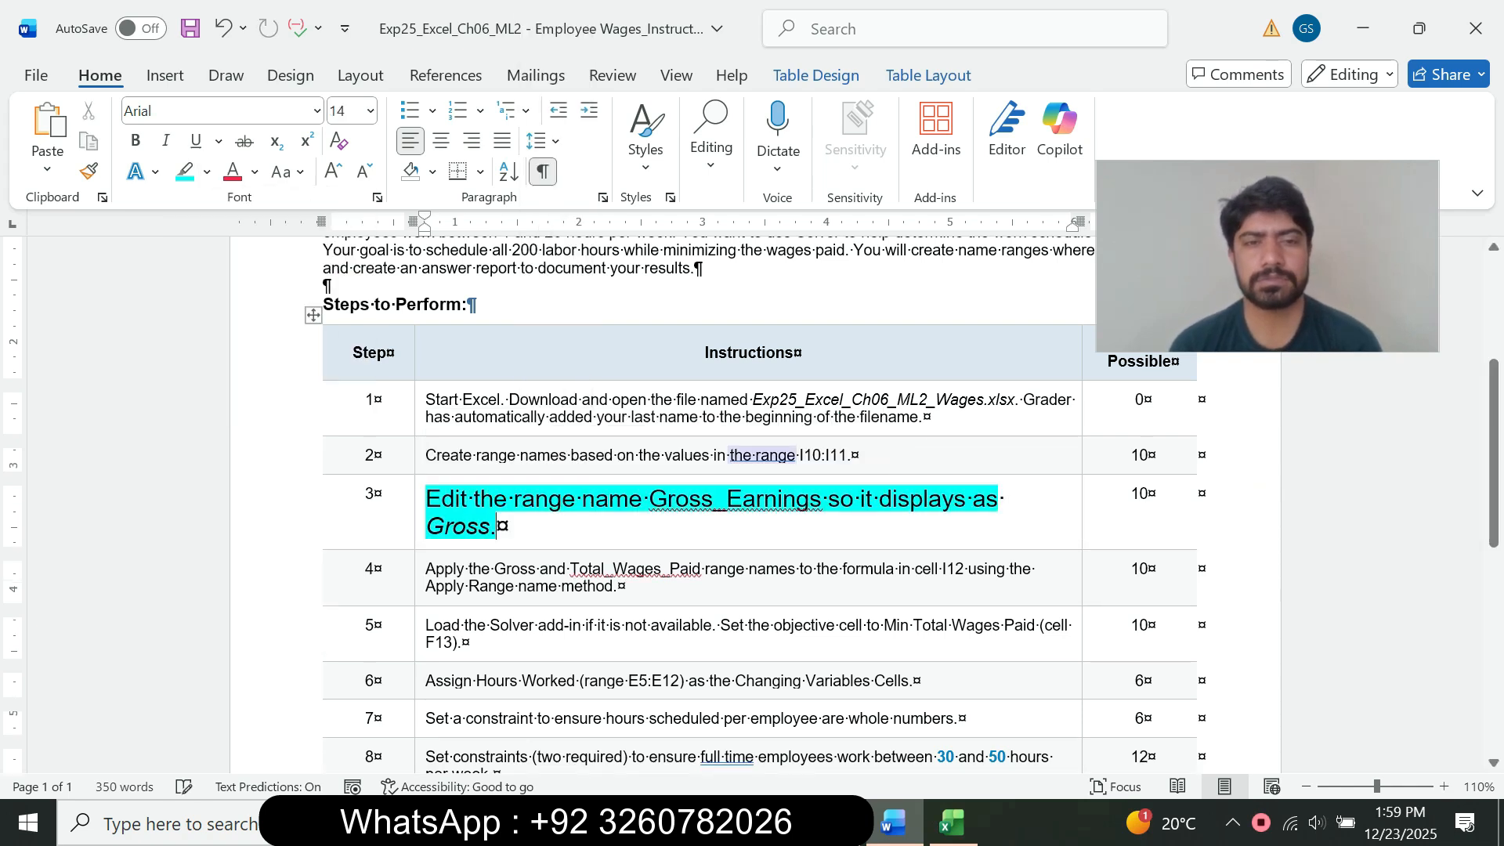
{"action": "scroll", "coordinate": [496, 526], "scroll_direction": "down", "scroll_amount": 1}
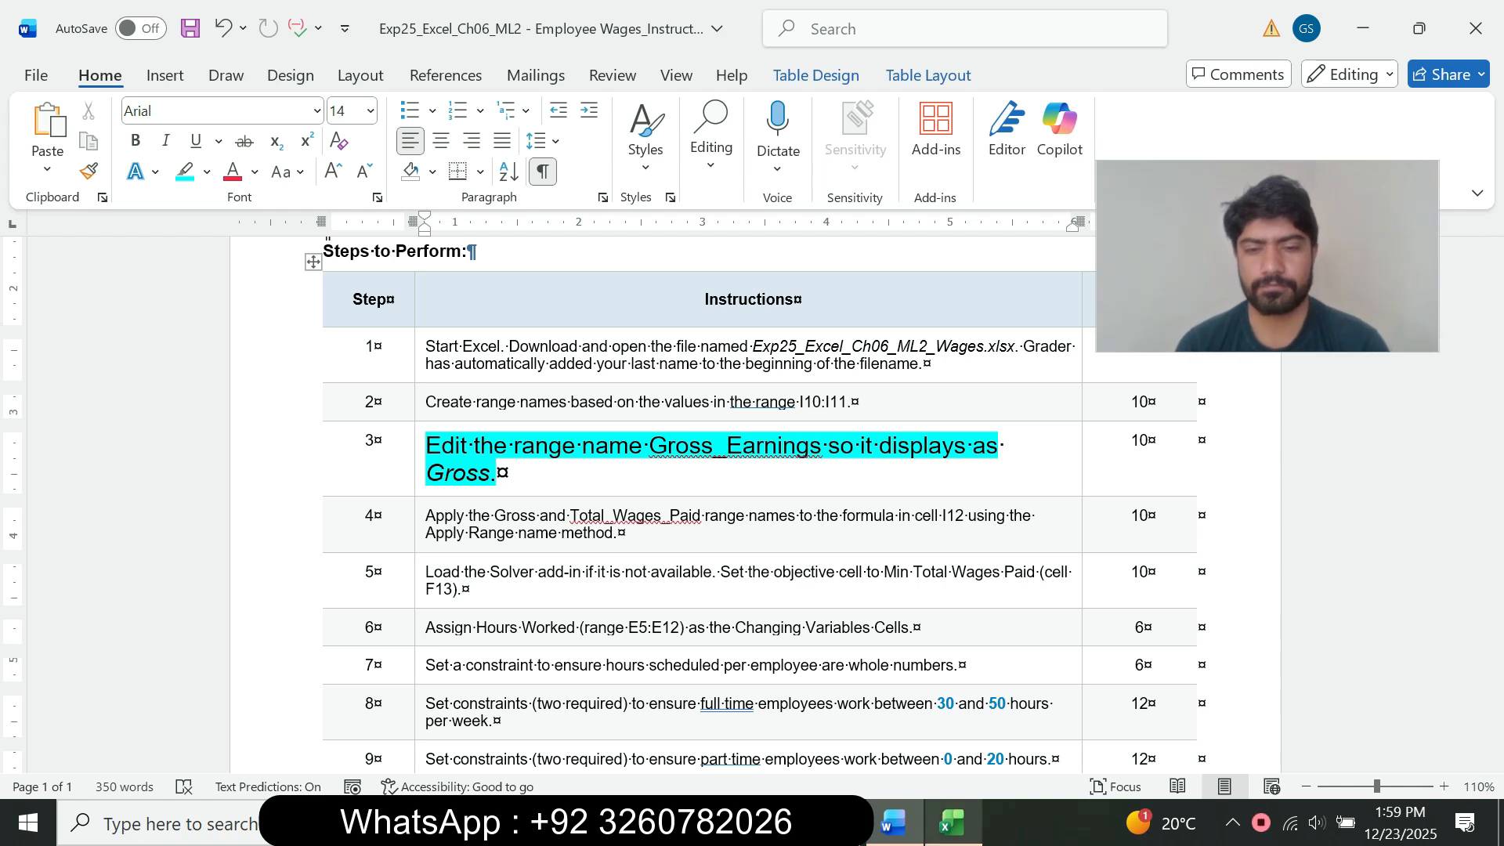
Step: Open the Name Manager in the Excel workbook and compare its entries with the step 3 instruction in Word
{"action": "left_click", "coordinate": [953, 823]}
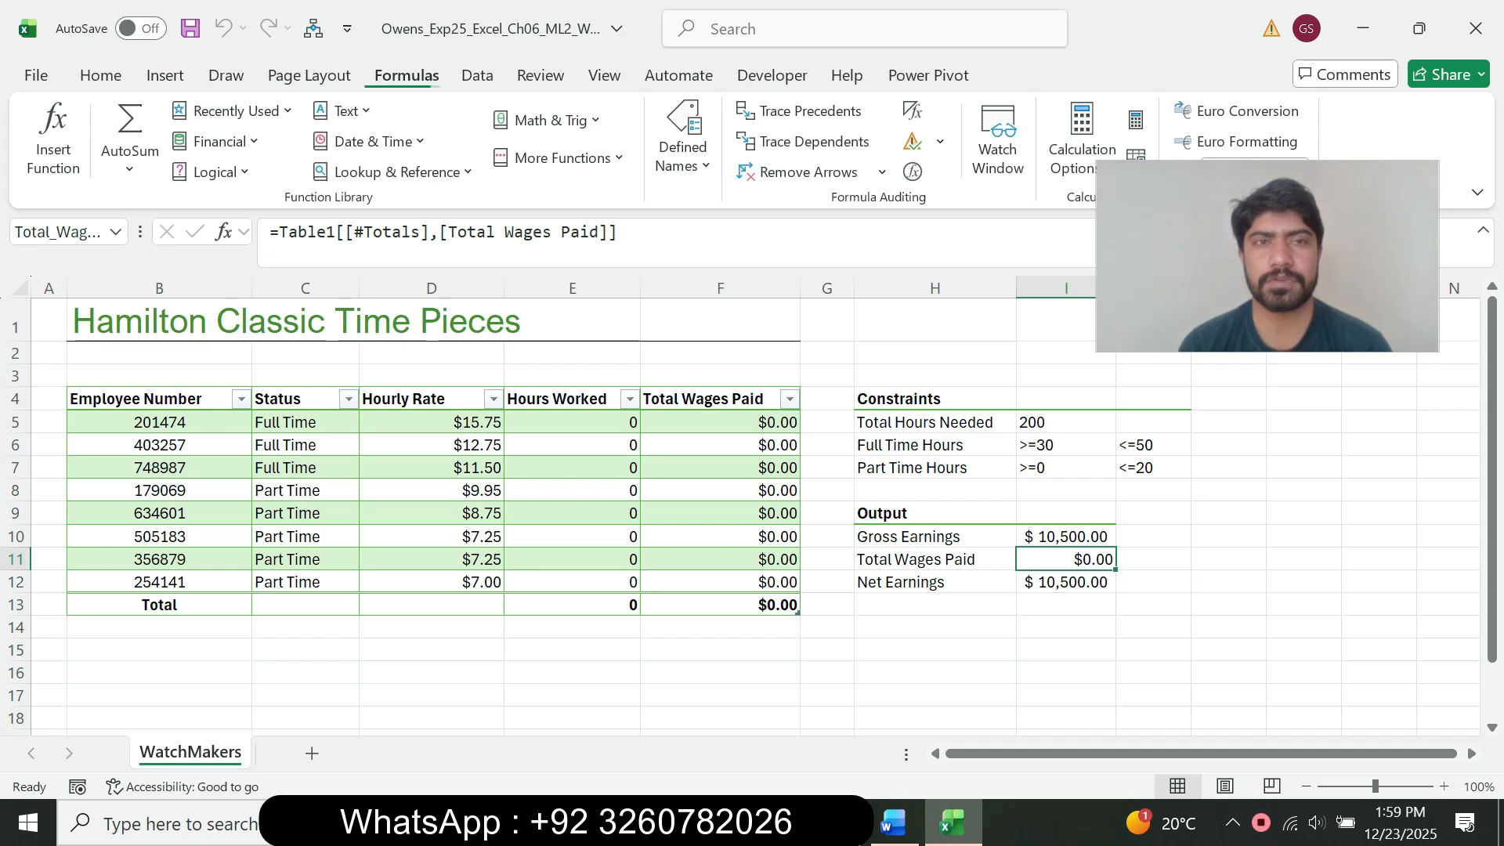
{"action": "left_click", "coordinate": [682, 148]}
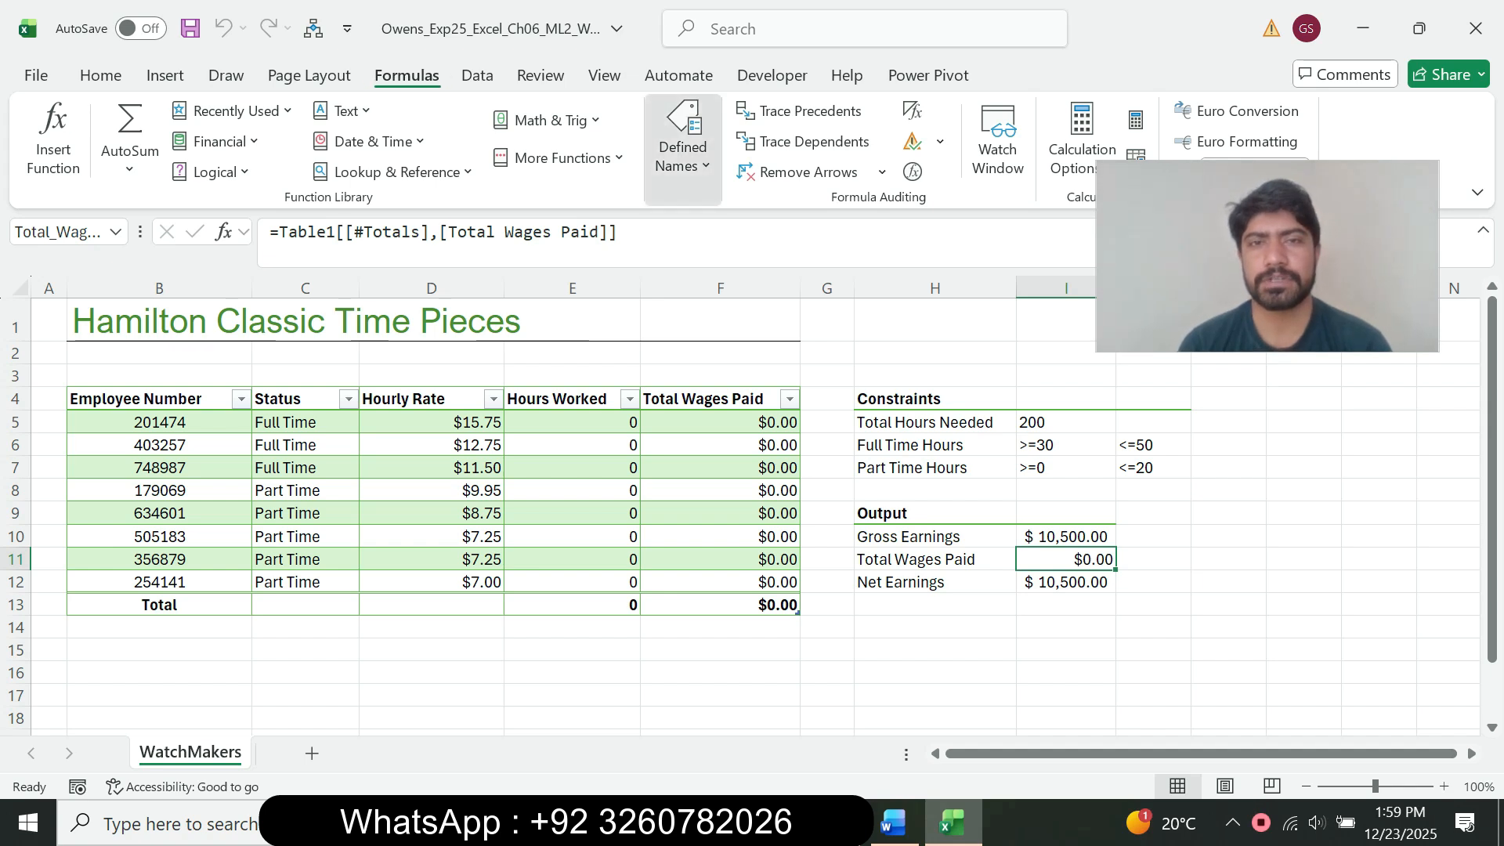
{"action": "left_click", "coordinate": [681, 249]}
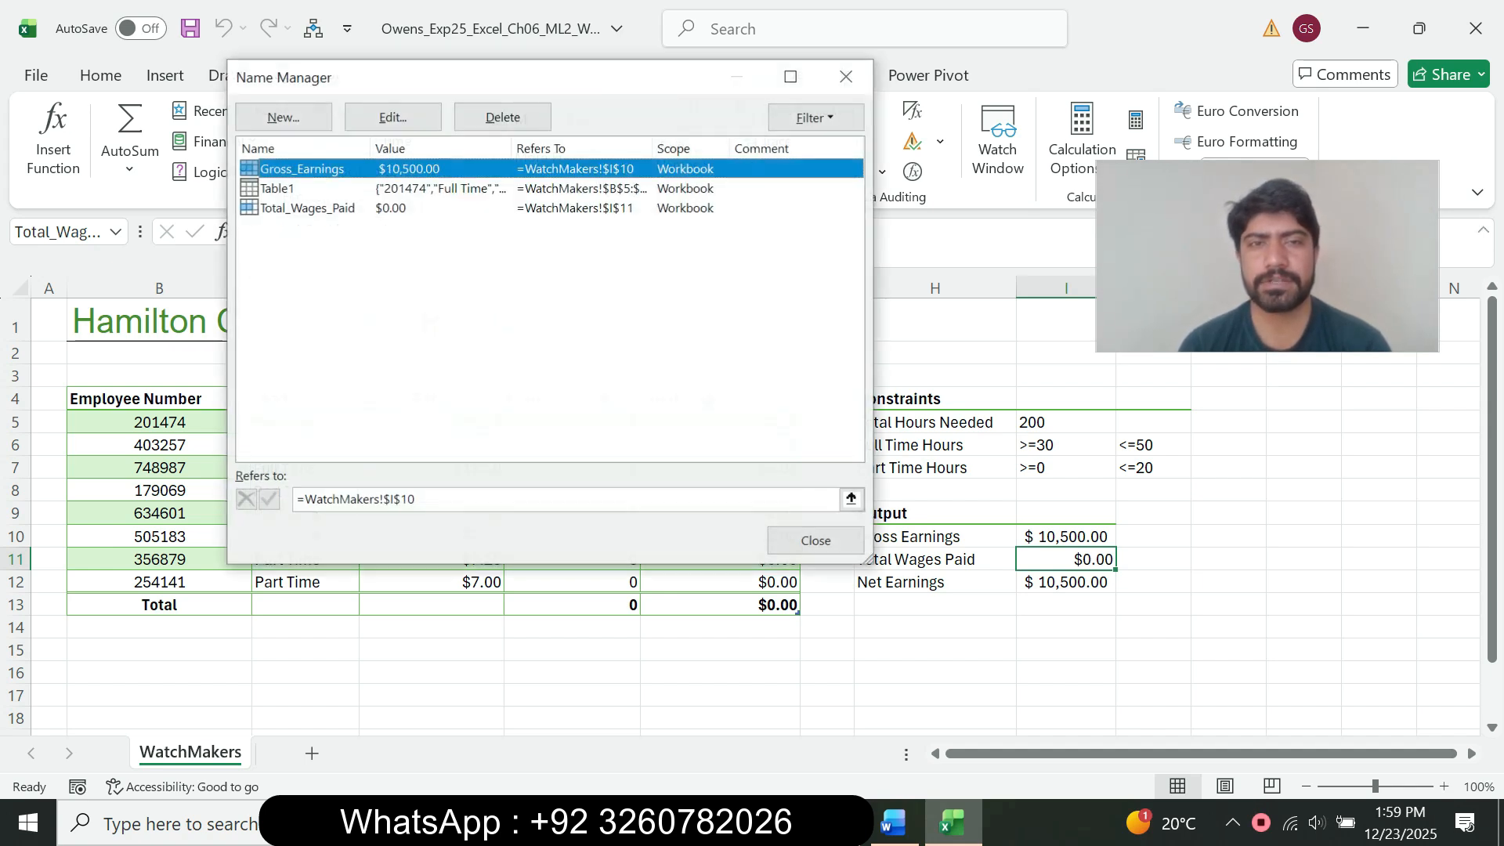
{"action": "left_click", "coordinate": [894, 823]}
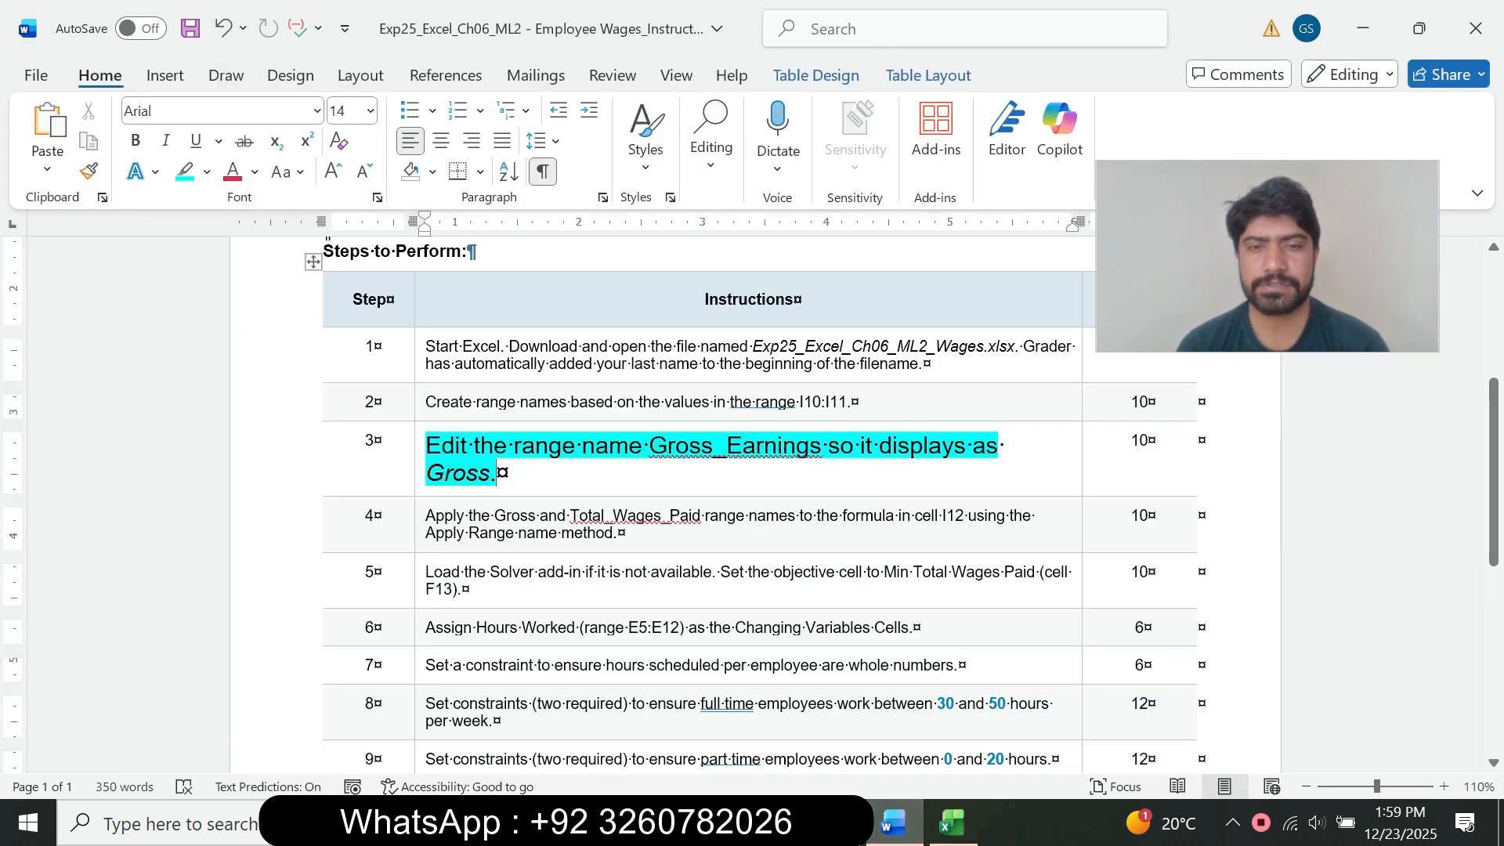
{"action": "left_click", "coordinate": [952, 822]}
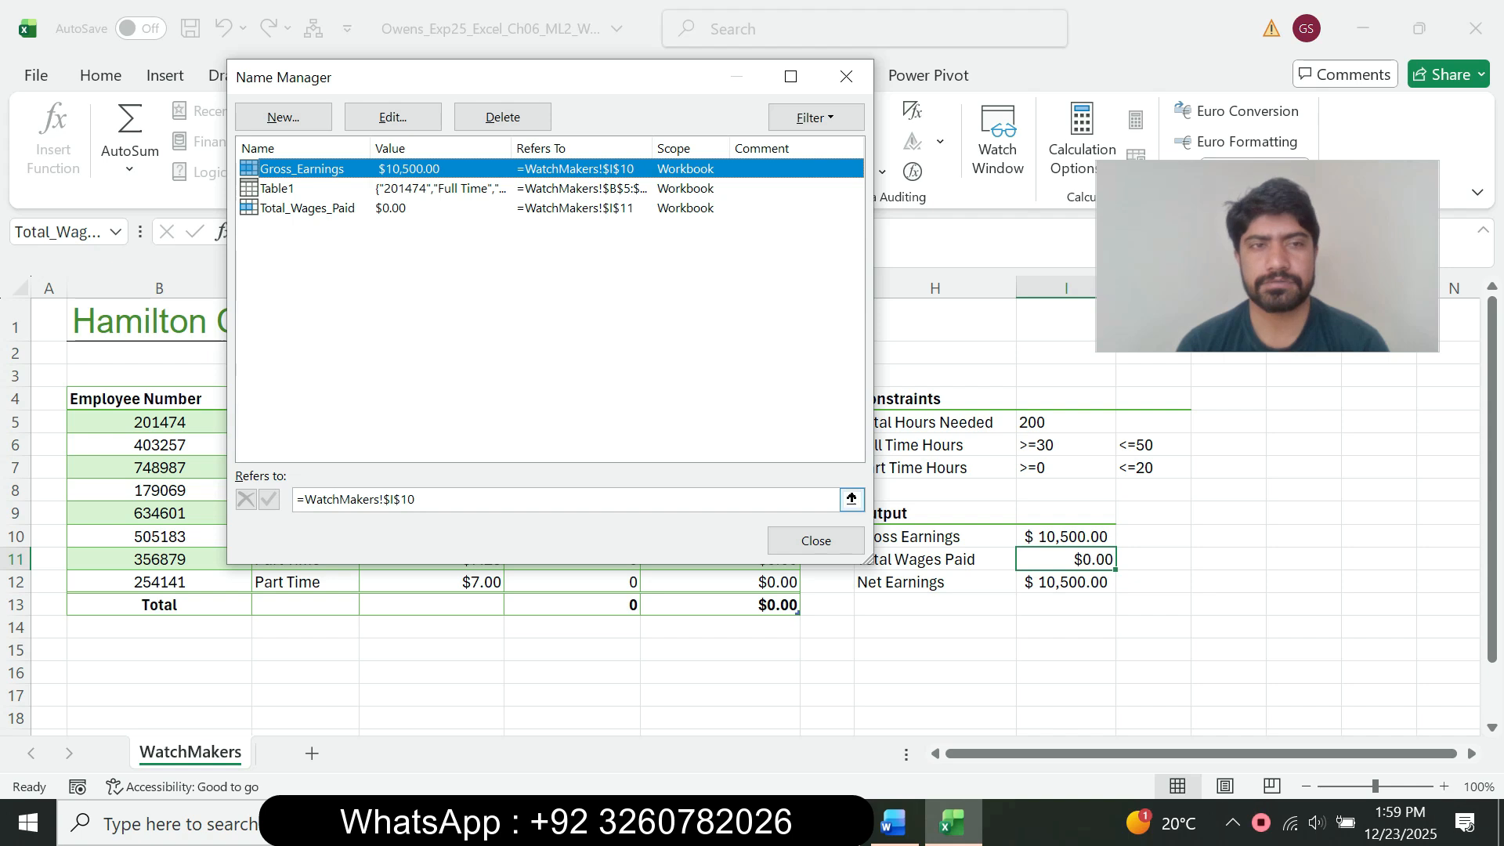
{"action": "left_click", "coordinate": [894, 822]}
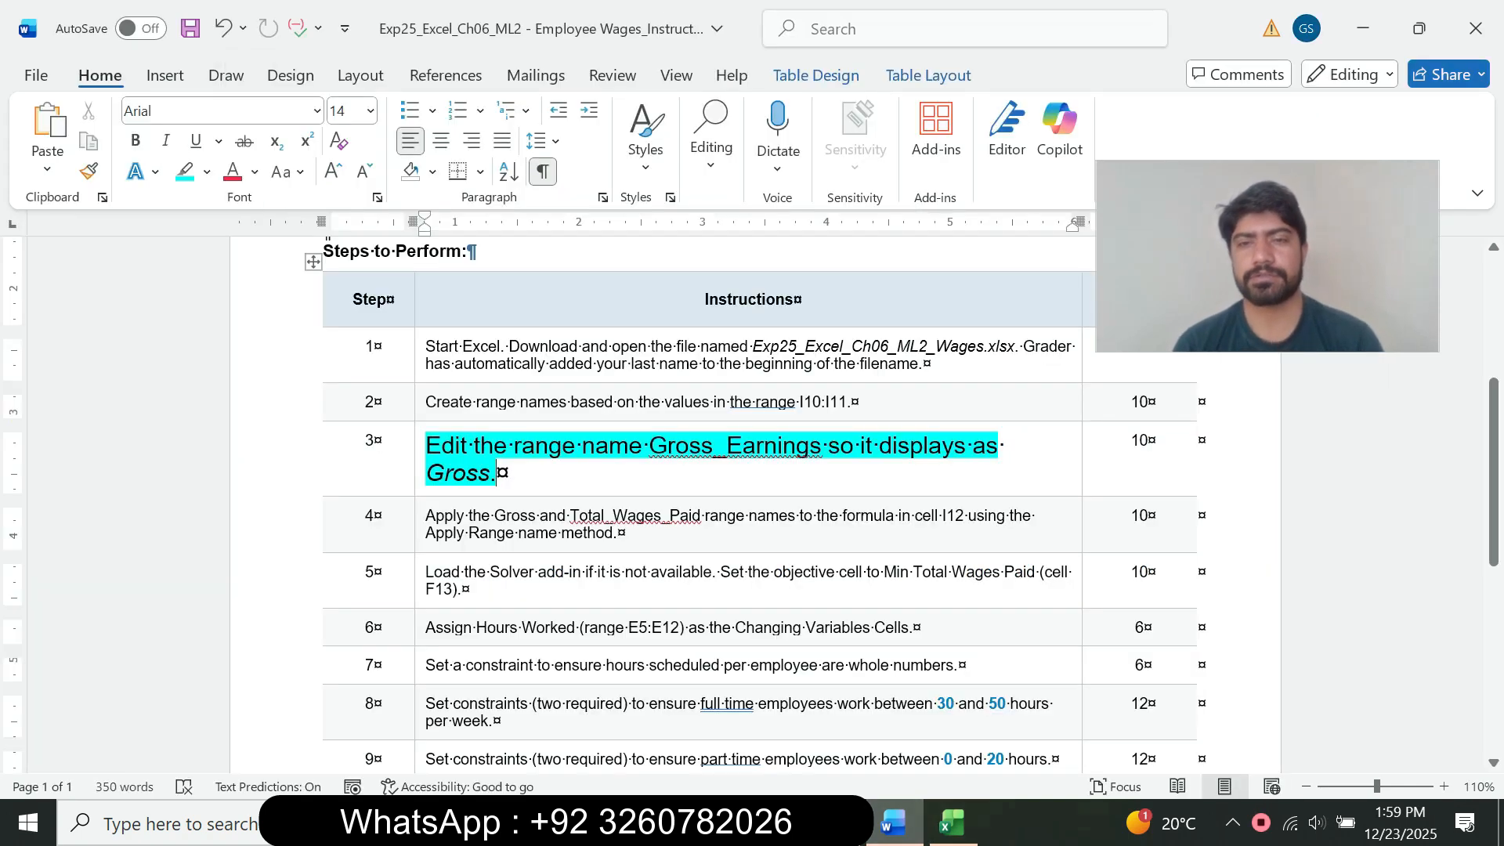
{"action": "left_click", "coordinate": [953, 822]}
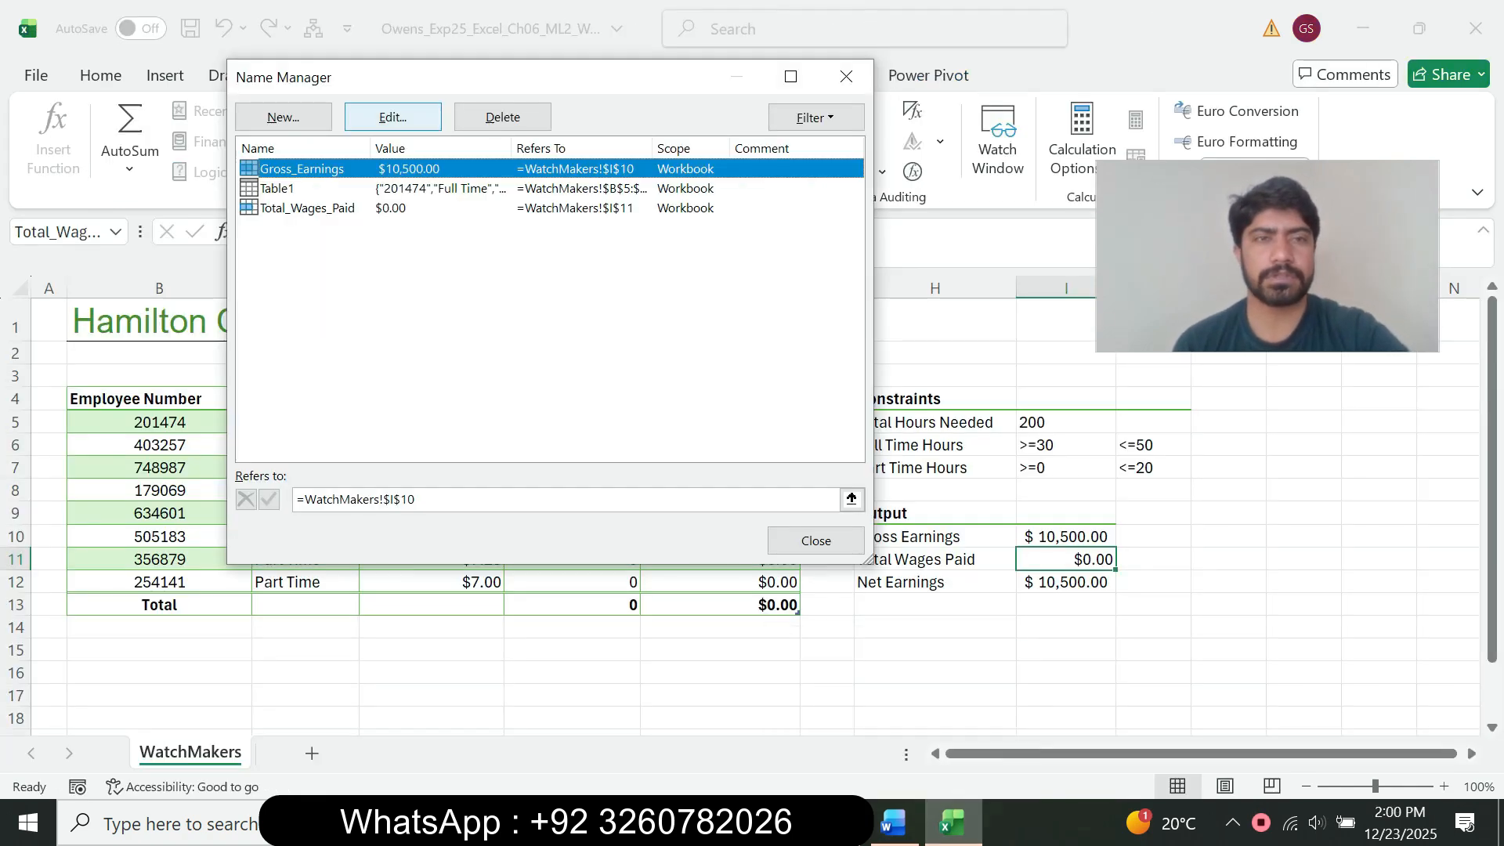
Step: Edit the Gross_Earnings range name to Gross, taking the new name from the step 3 instruction in Word, and close the Name Manager
{"action": "left_click", "coordinate": [392, 117]}
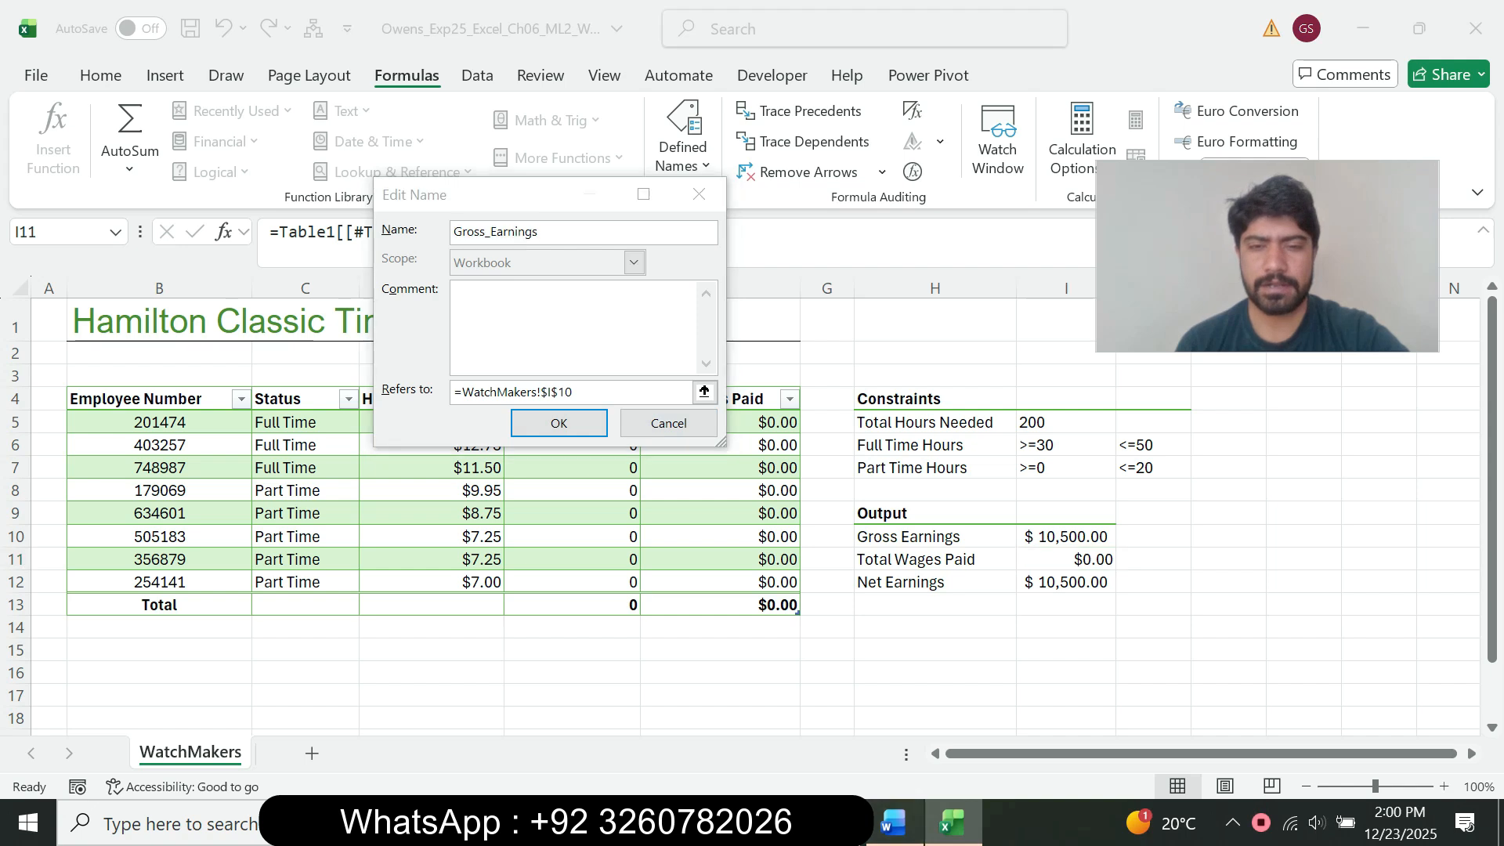
{"action": "left_click", "coordinate": [893, 823]}
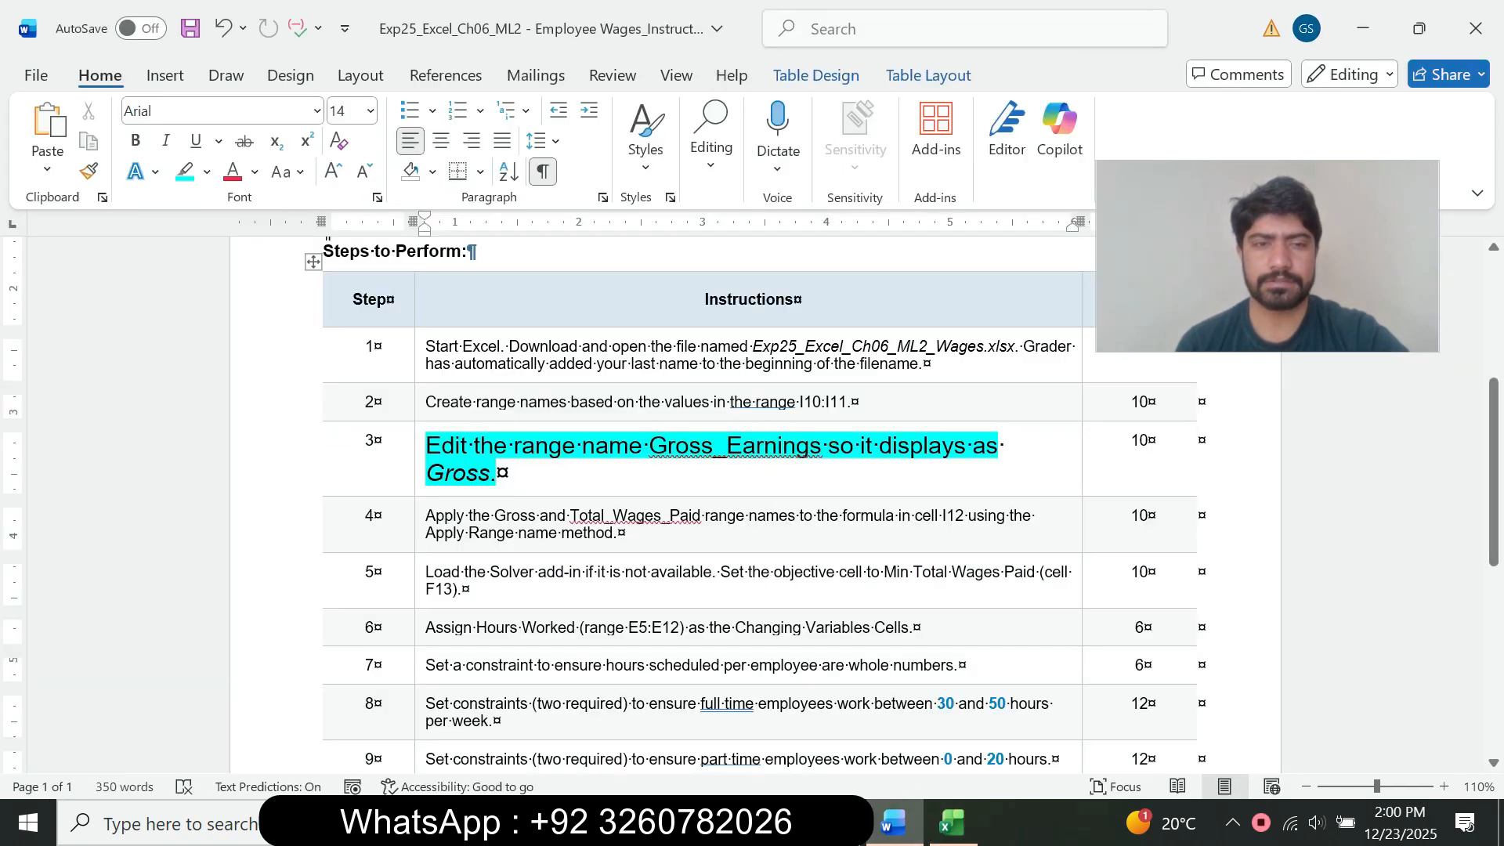
{"action": "left_click_drag", "start_coordinate": [424, 473], "coordinate": [489, 473]}
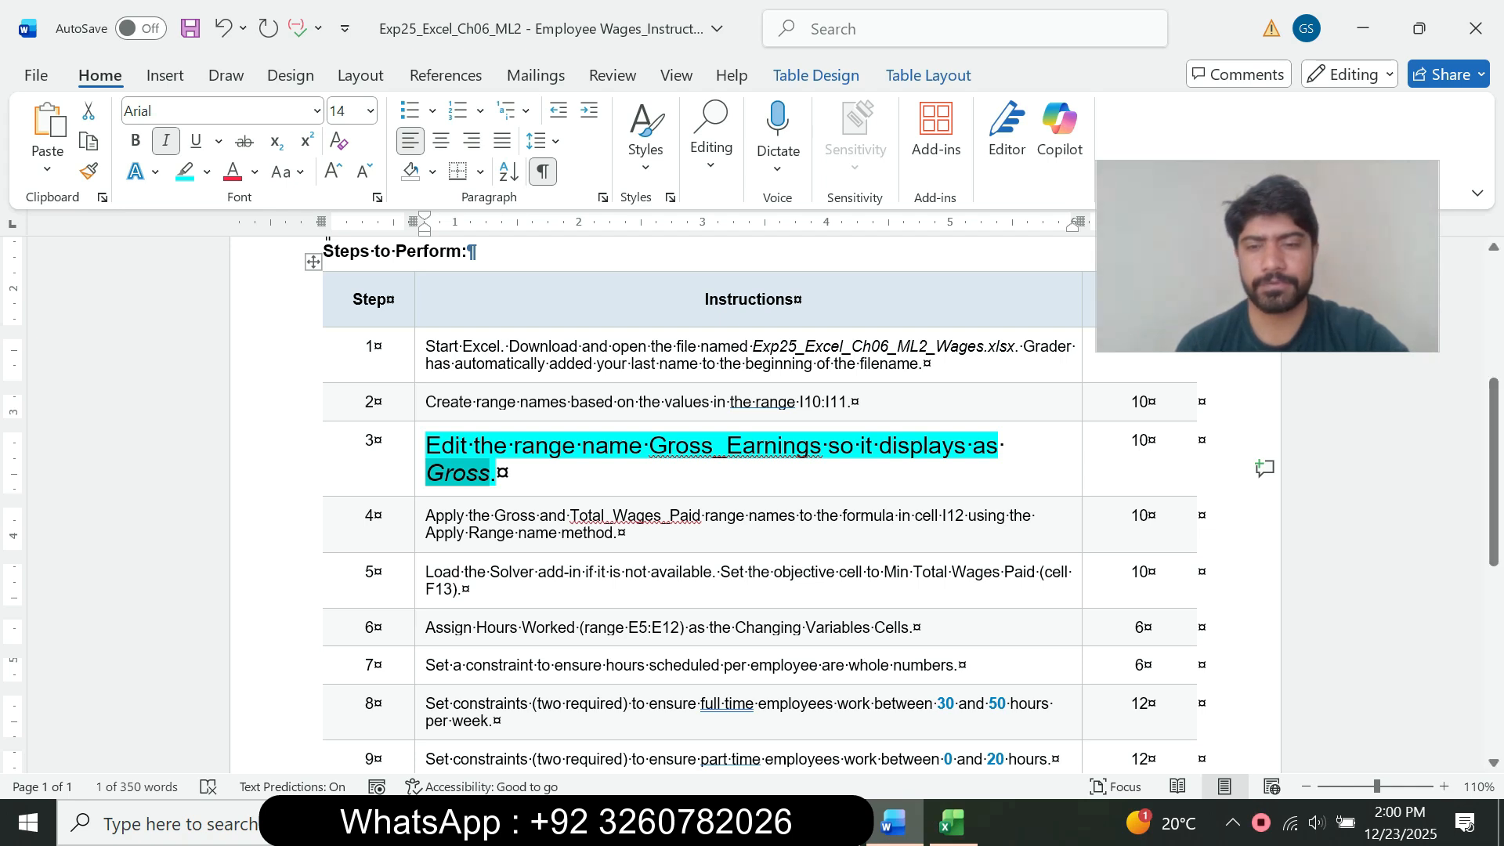
{"action": "left_click", "coordinate": [951, 822]}
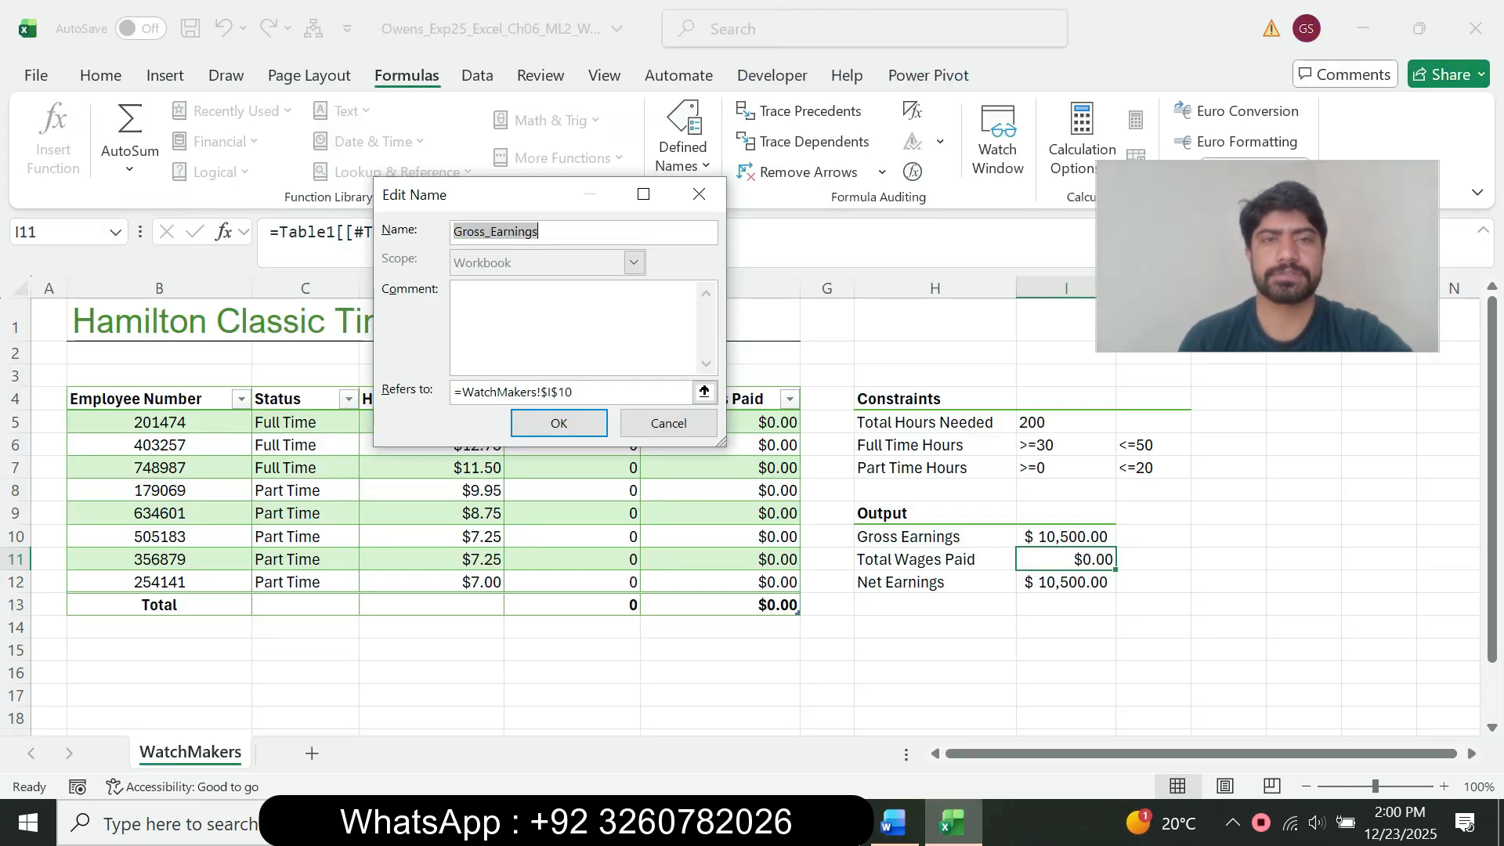
{"action": "type", "text": "Gross"}
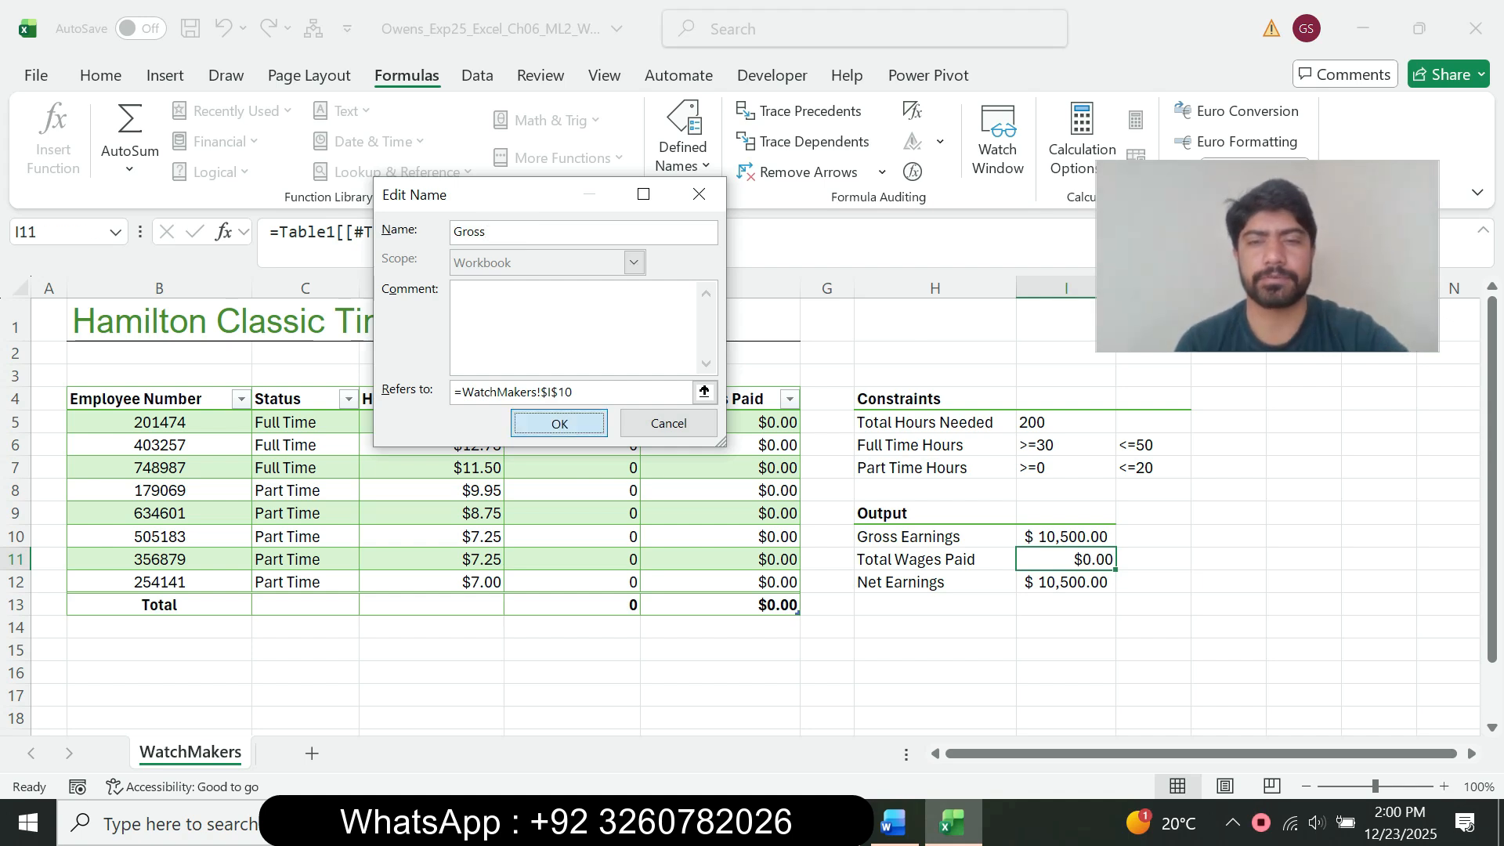
{"action": "left_click", "coordinate": [558, 423]}
{"action": "left_click", "coordinate": [815, 541]}
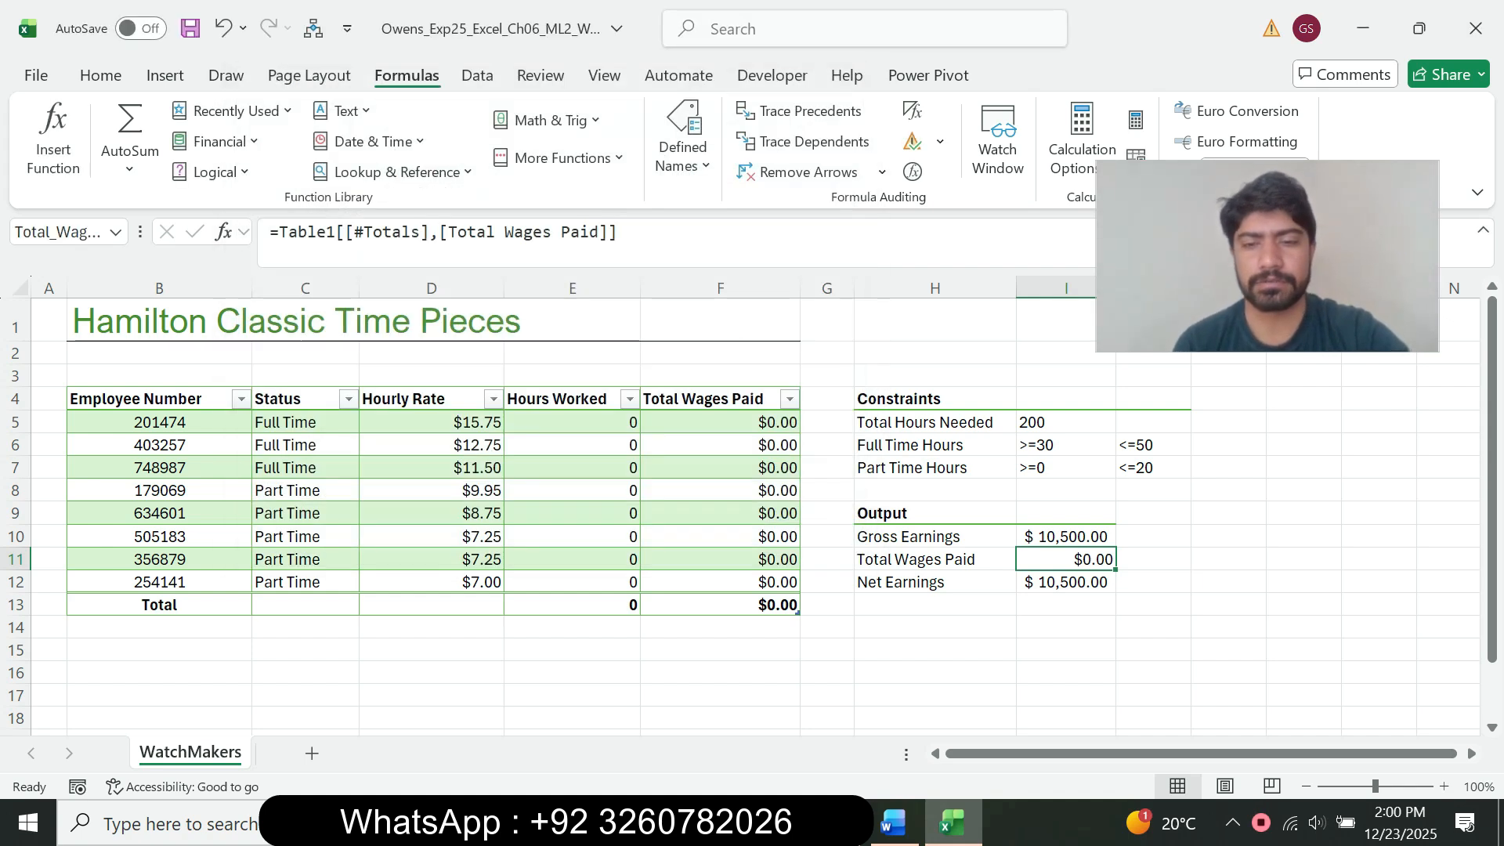
Step: Switch to Word, reduce the step 3 instruction text to 11 pt and remove its highlight
{"action": "left_click", "coordinate": [894, 822]}
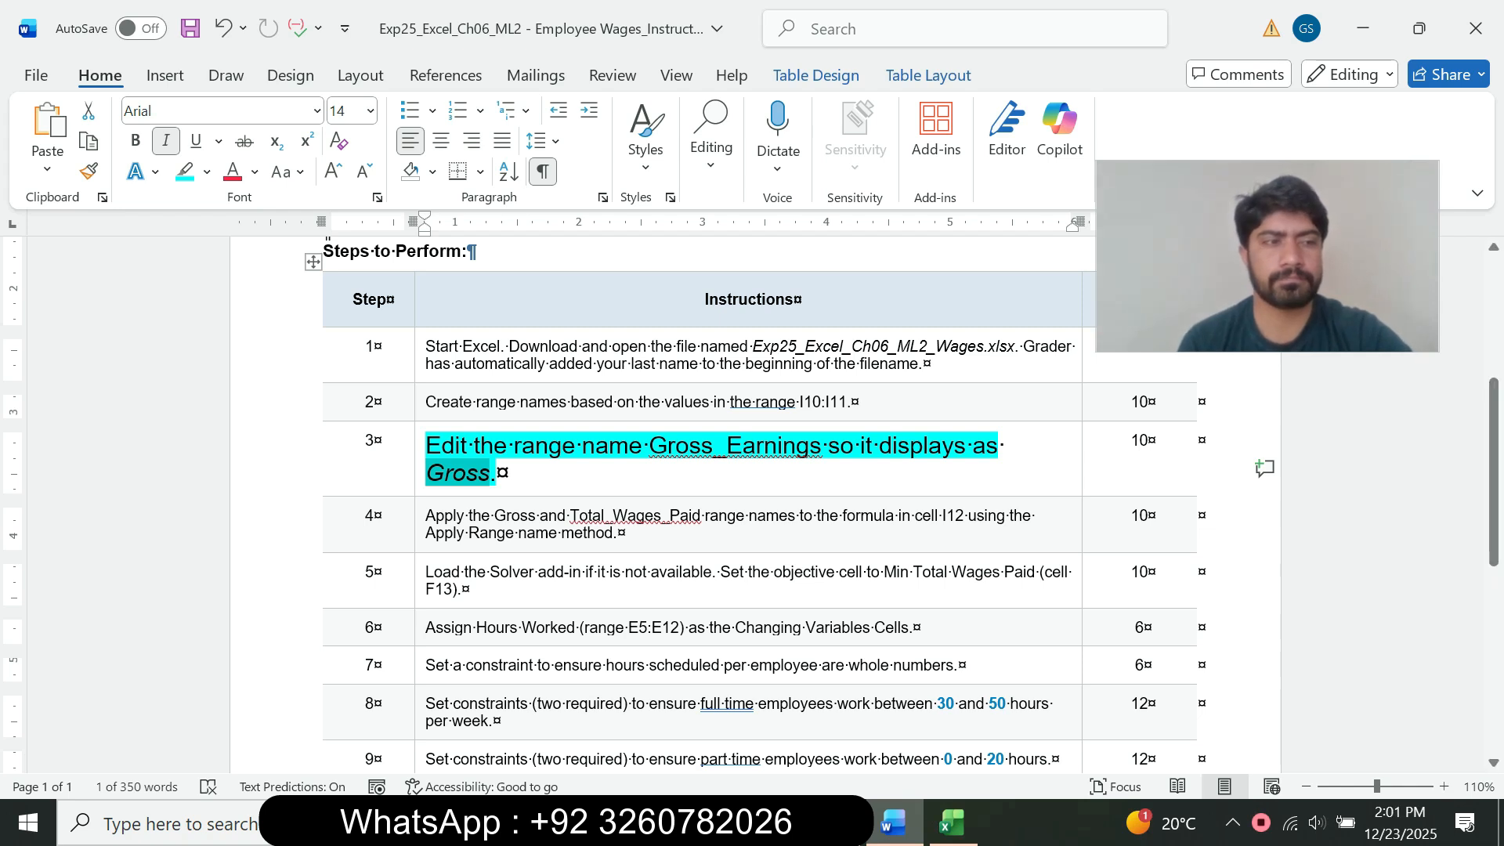
{"action": "left_click", "coordinate": [420, 468]}
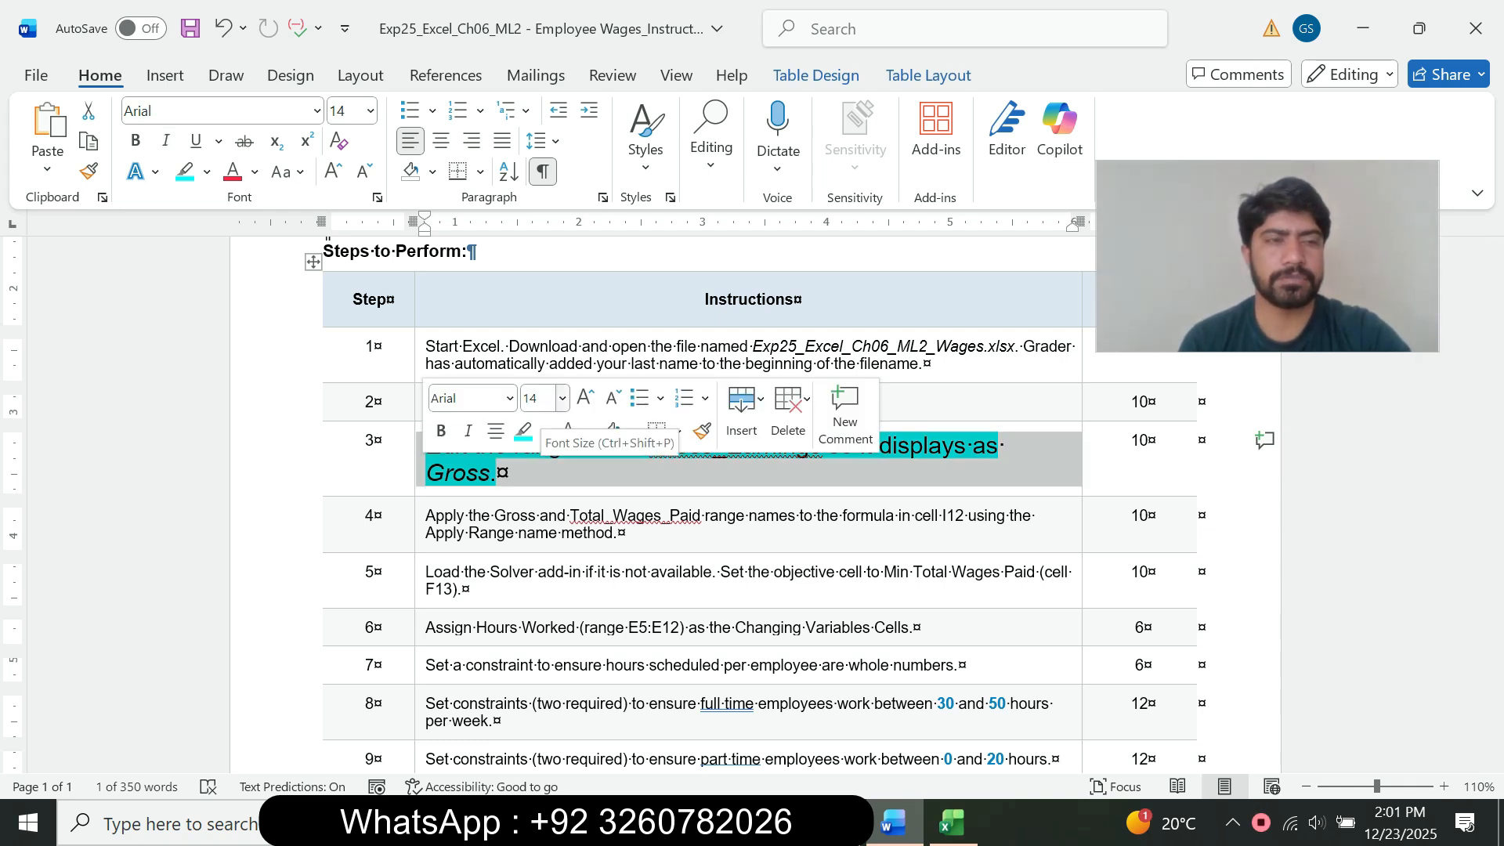
{"action": "left_click", "coordinate": [561, 398]}
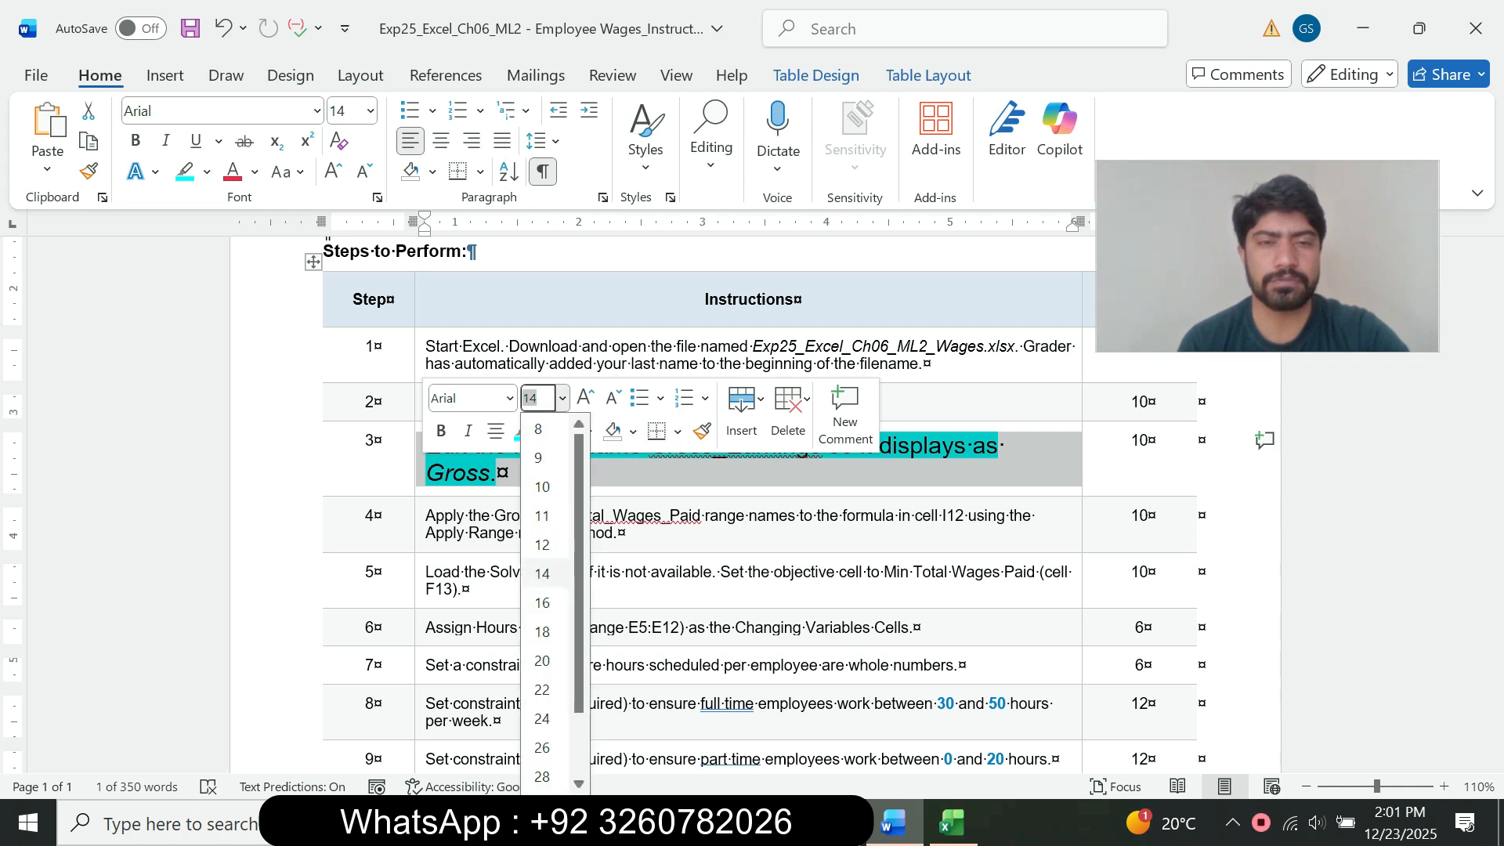
{"action": "left_click", "coordinate": [540, 510]}
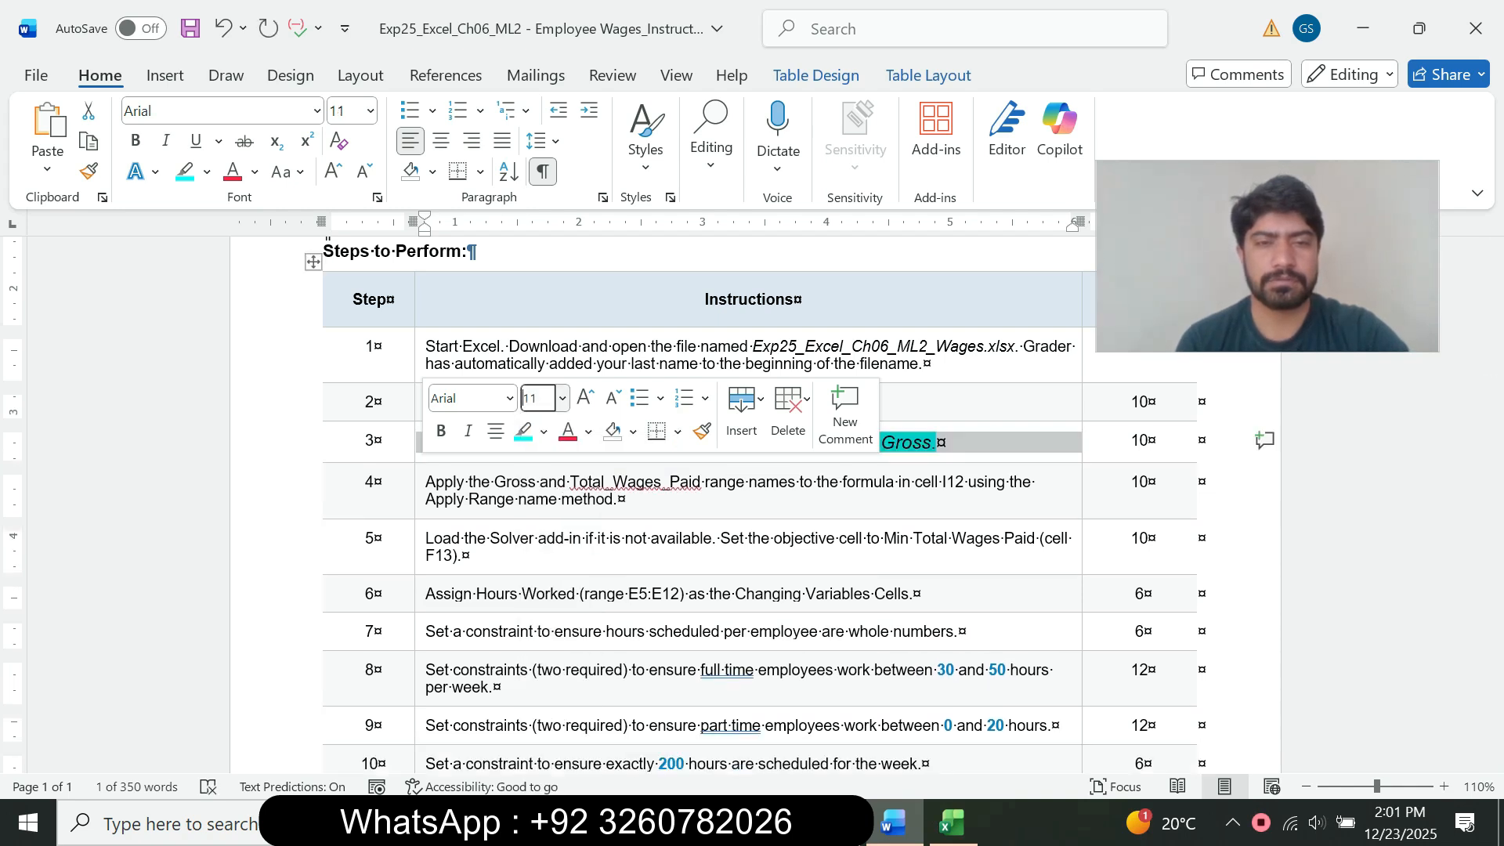
{"action": "left_click", "coordinate": [544, 432]}
{"action": "left_click", "coordinate": [586, 620]}
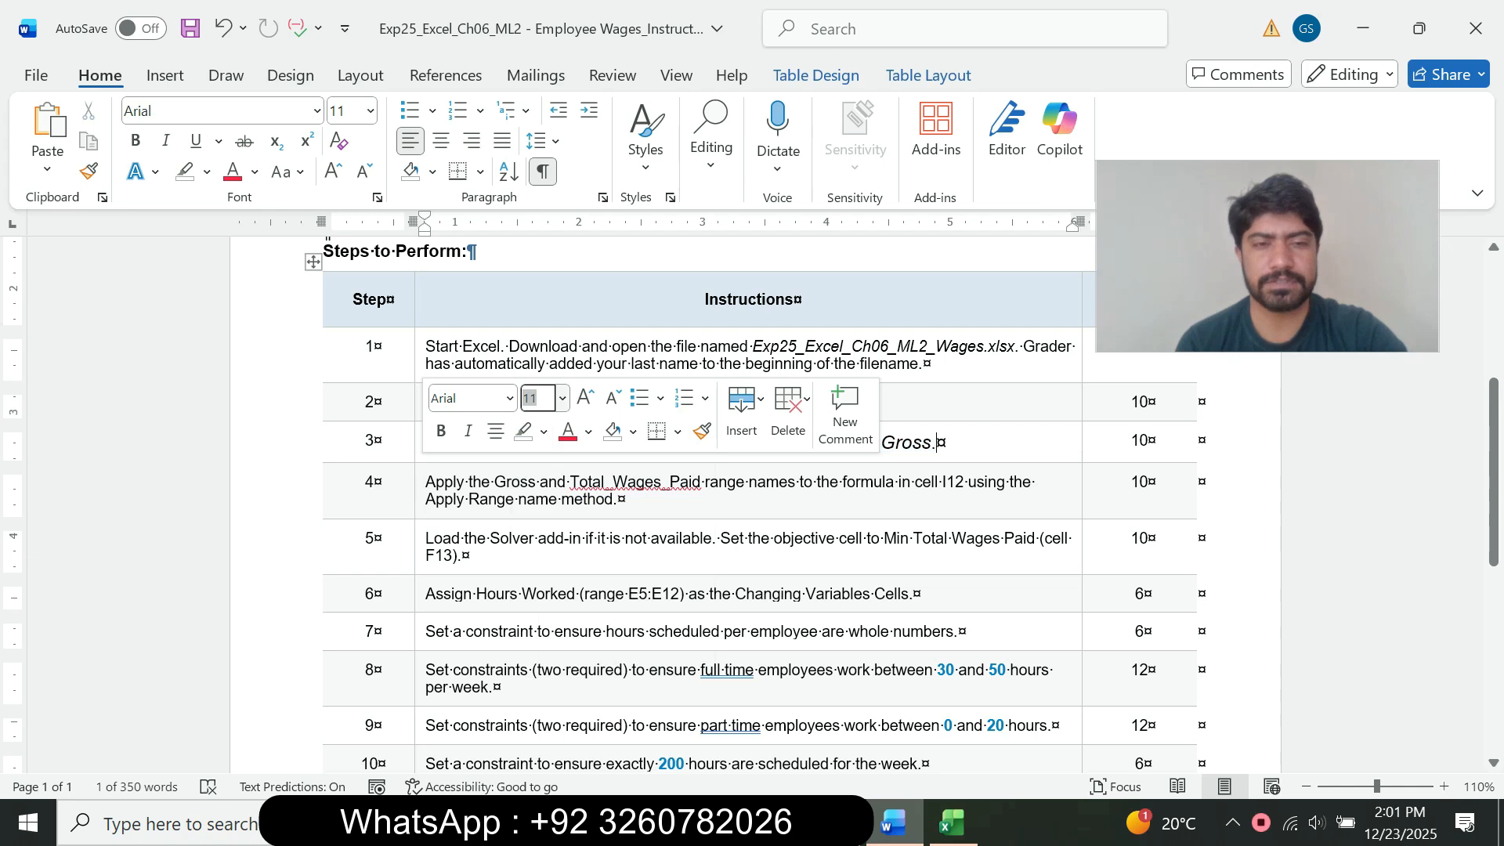
Step: Enlarge the step 4 instruction text to 12 pt and highlight it in turquoise
{"action": "left_click", "coordinate": [421, 491]}
{"action": "left_click", "coordinate": [563, 423]}
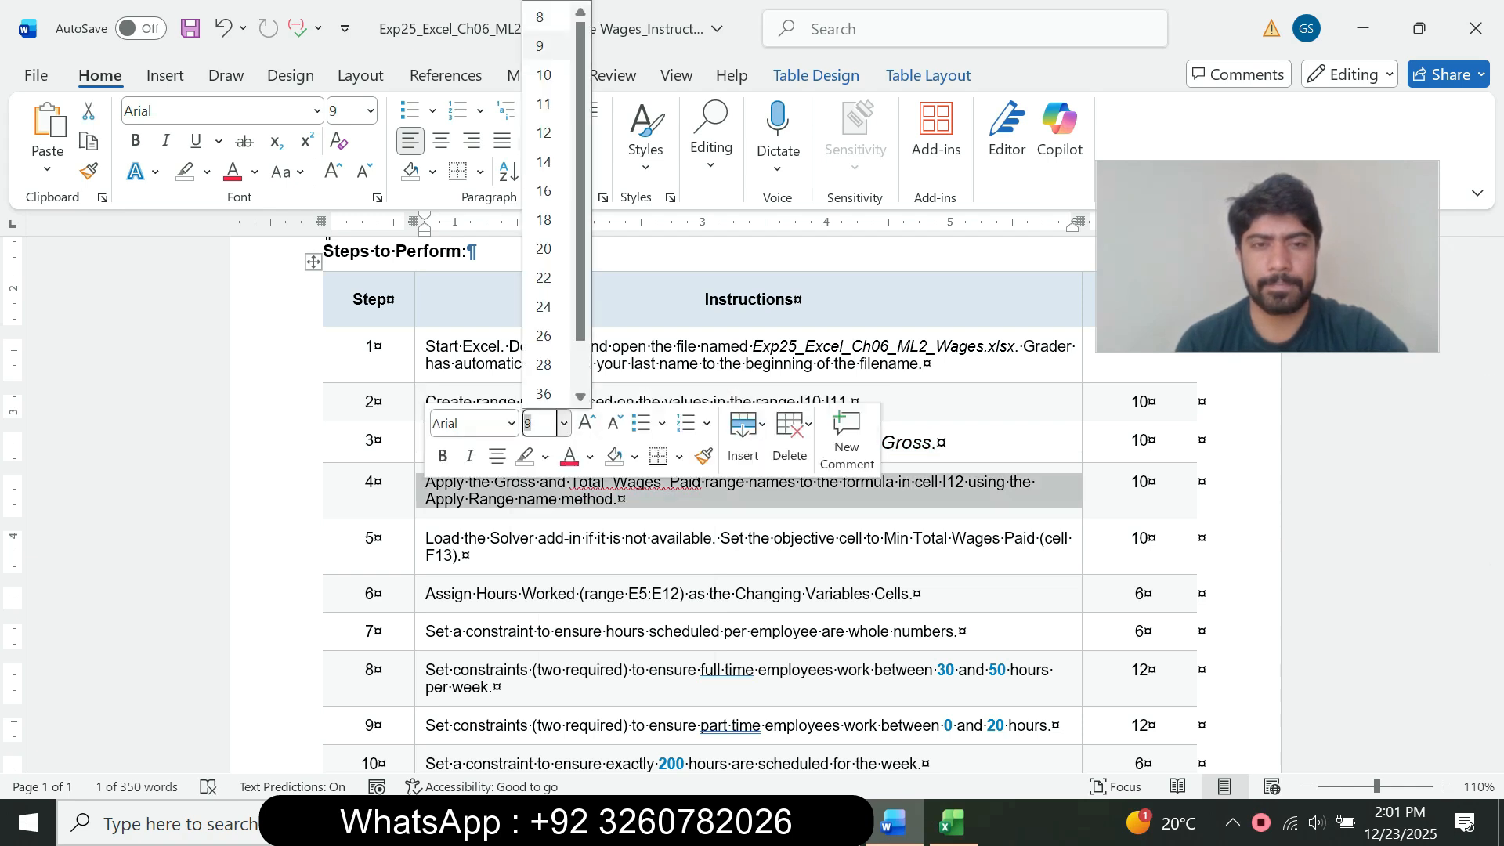
{"action": "left_click", "coordinate": [546, 104]}
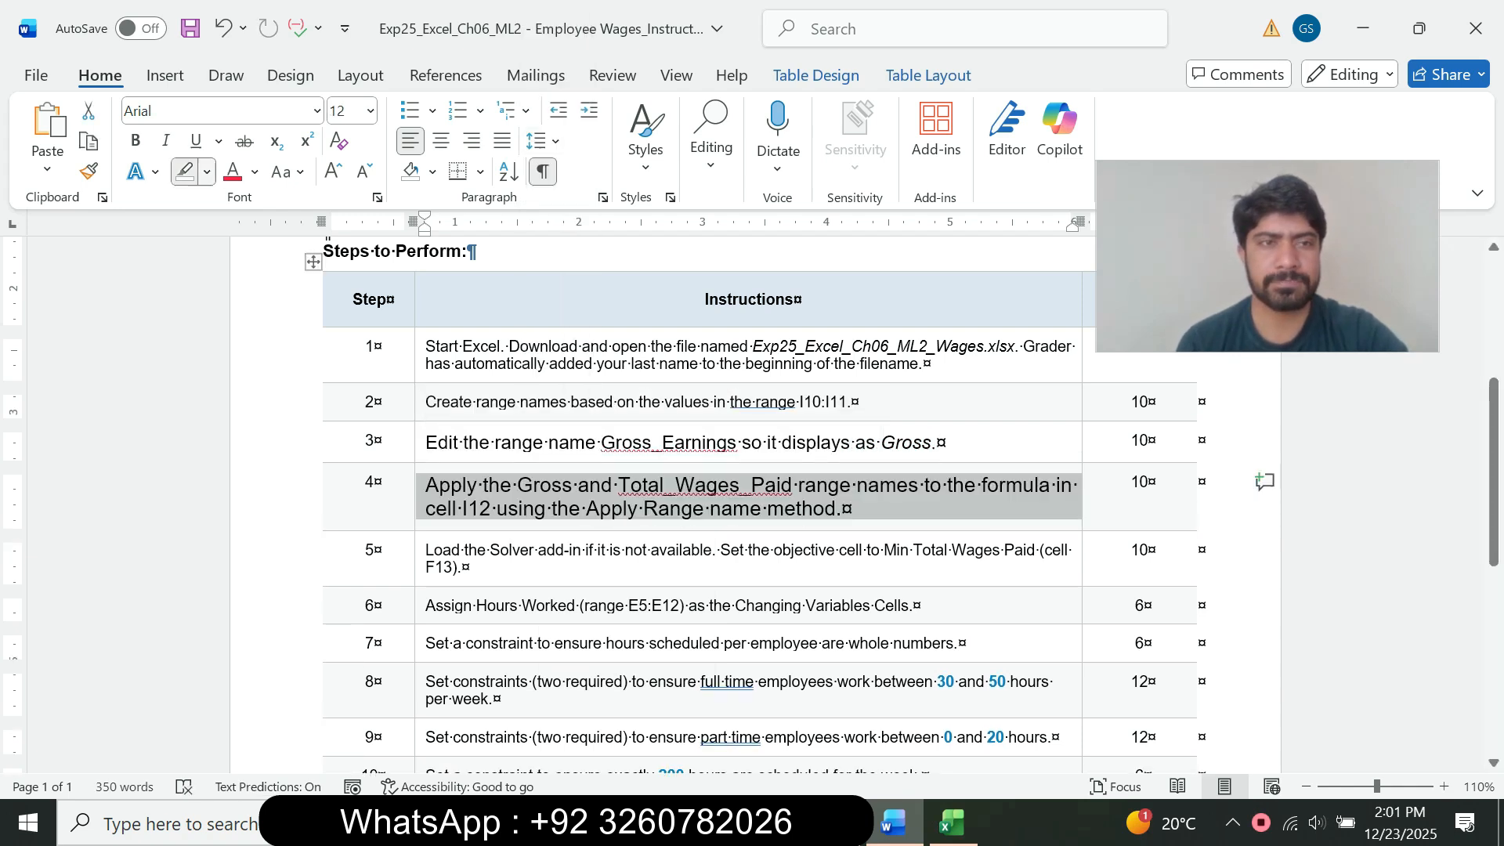
{"action": "left_click", "coordinate": [207, 172]}
{"action": "left_click", "coordinate": [268, 253]}
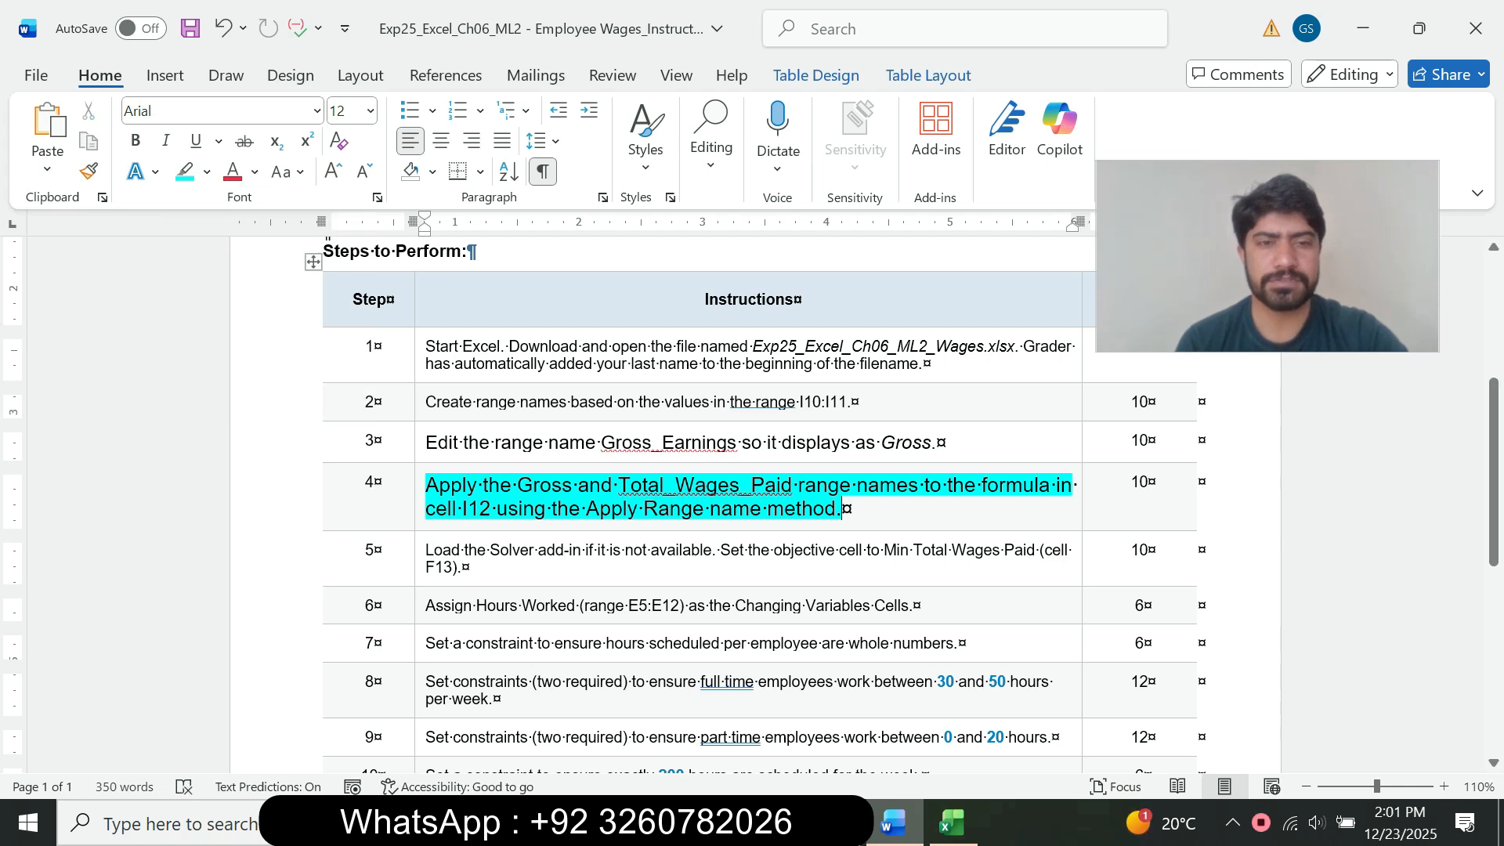
Step: Read the step 4 instruction about applying range names to the formula in cell I12, and return to the Excel workbook
{"action": "left_click_drag", "start_coordinate": [427, 484], "coordinate": [841, 509]}
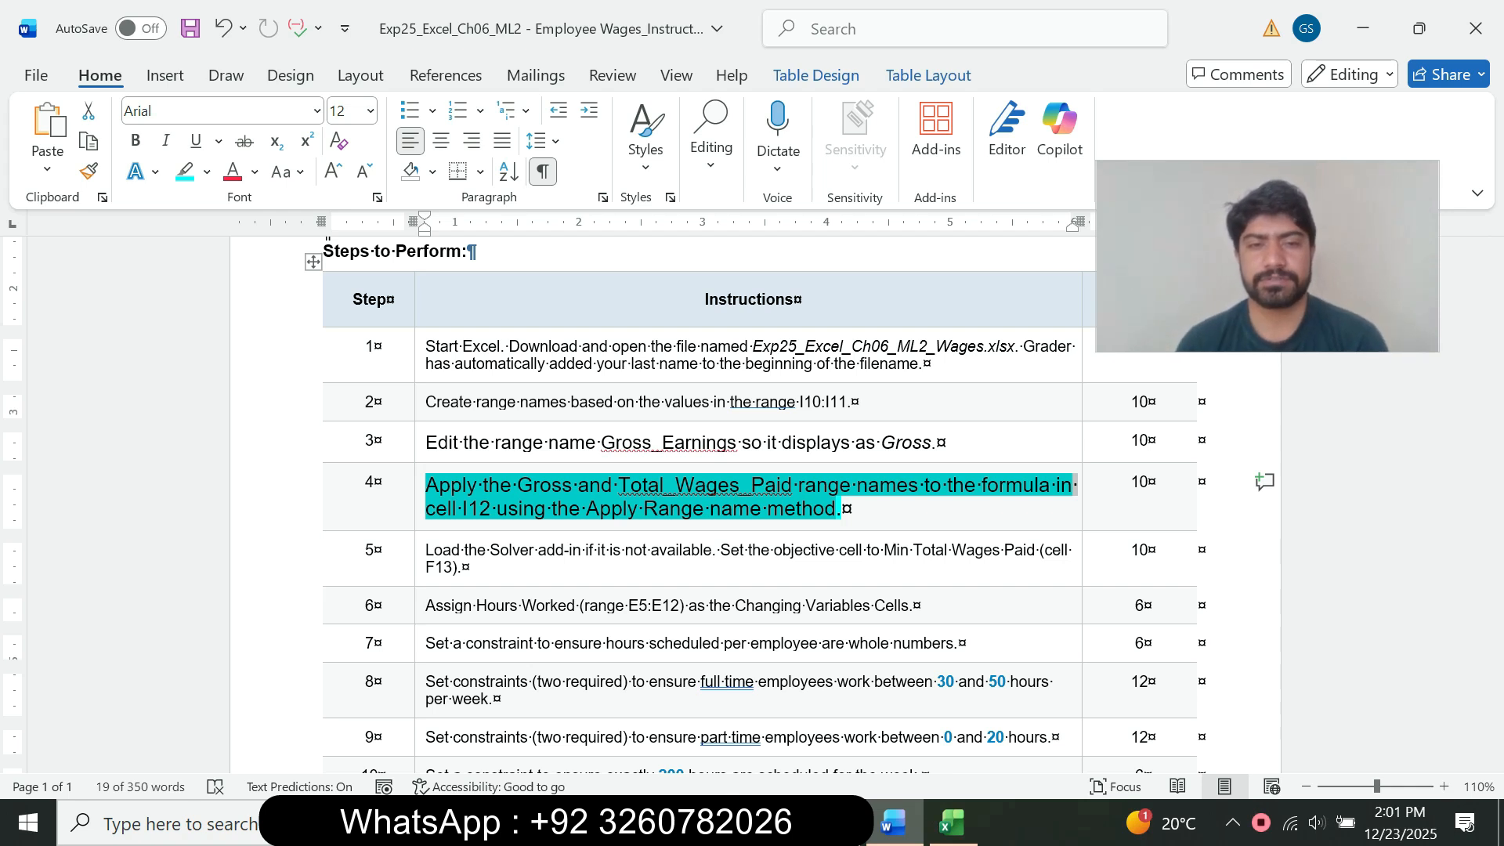
{"action": "left_click", "coordinate": [578, 486]}
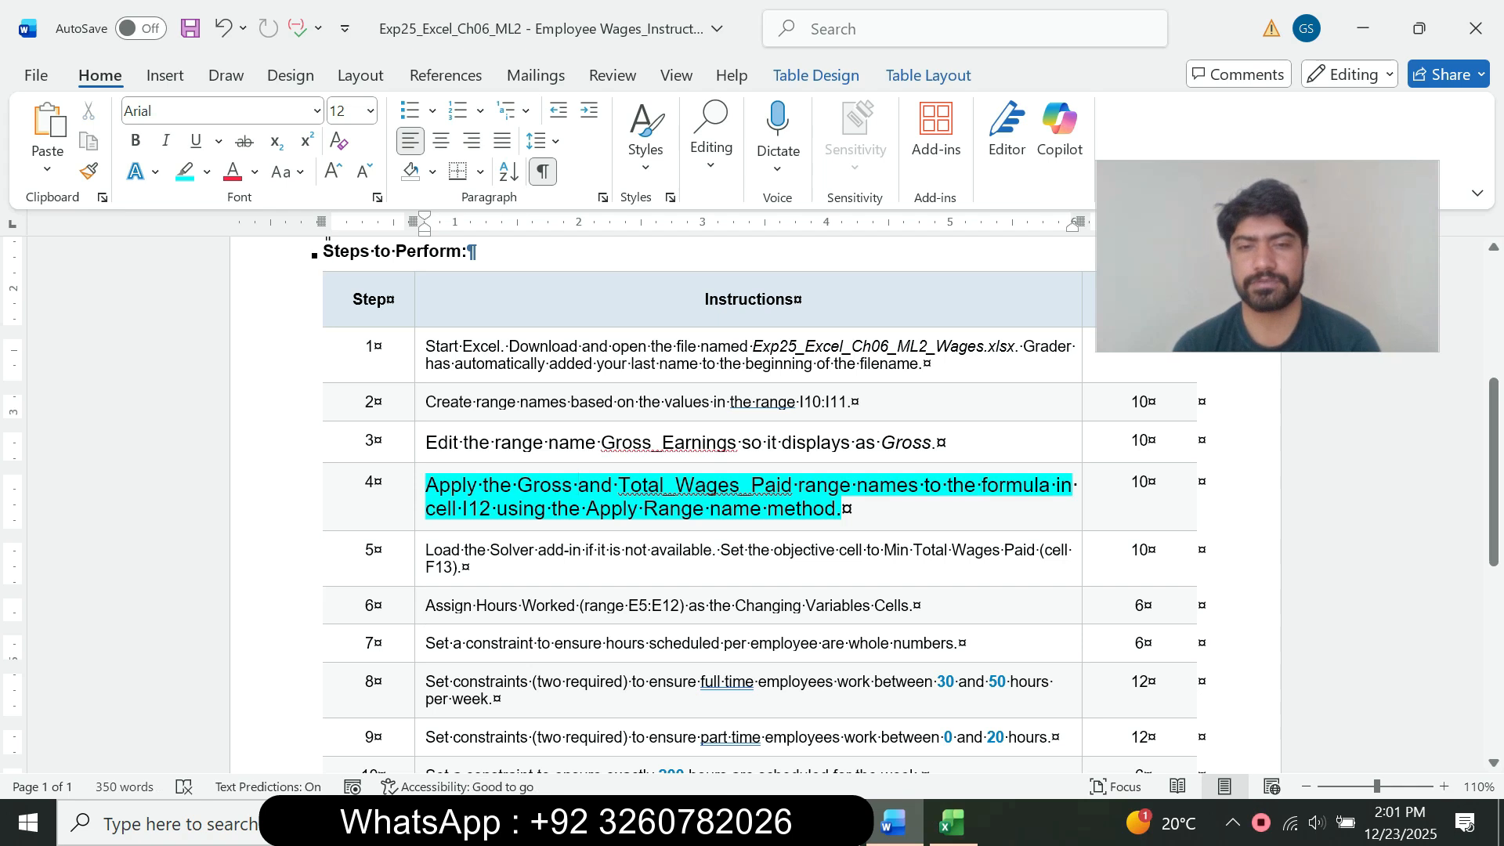
{"action": "left_click_drag", "start_coordinate": [578, 485], "coordinate": [665, 486]}
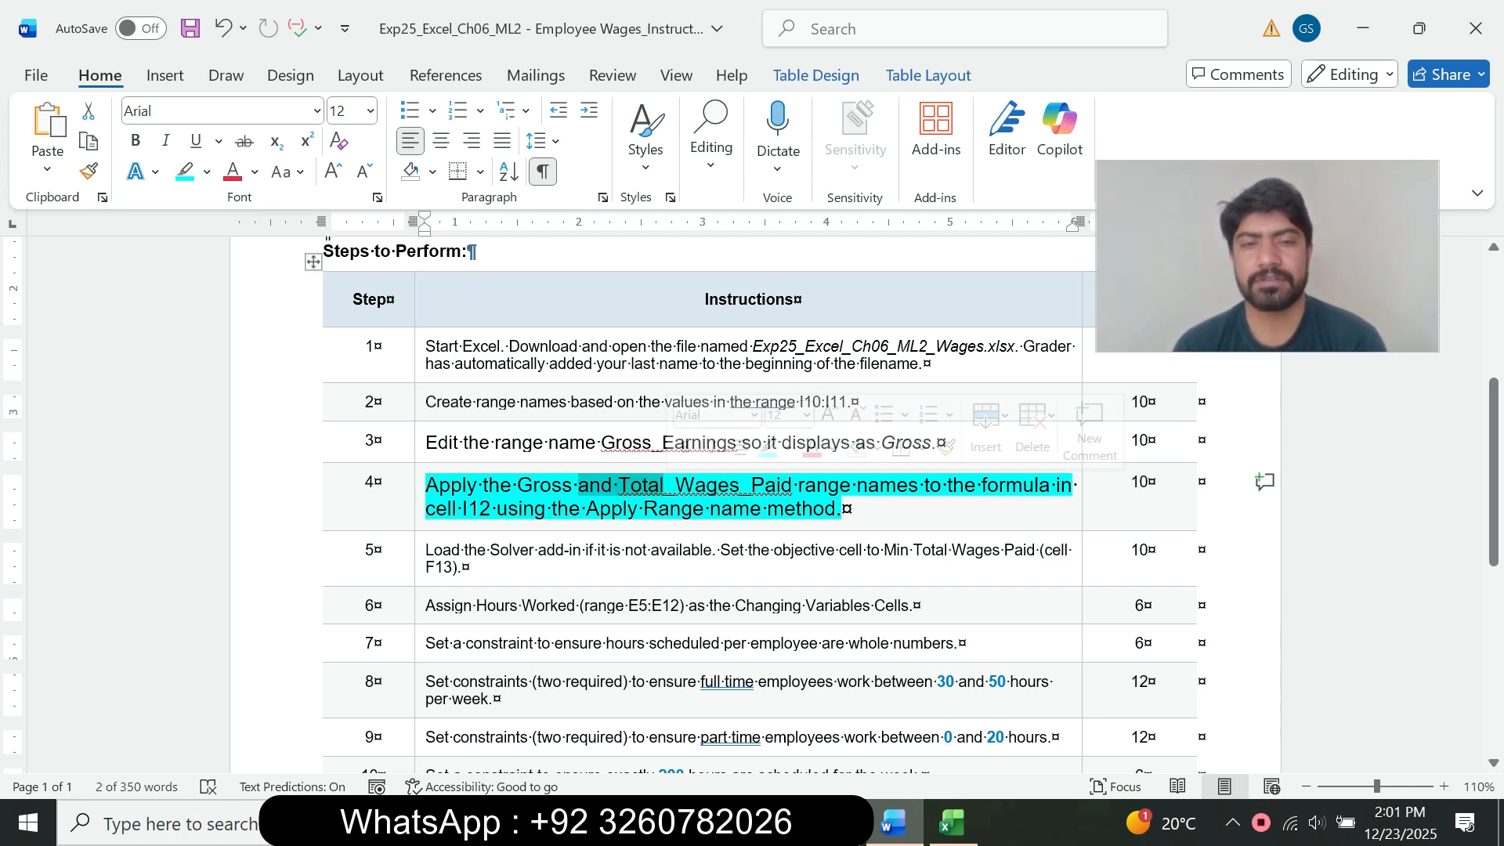
{"action": "left_click_drag", "start_coordinate": [428, 508], "coordinate": [550, 508]}
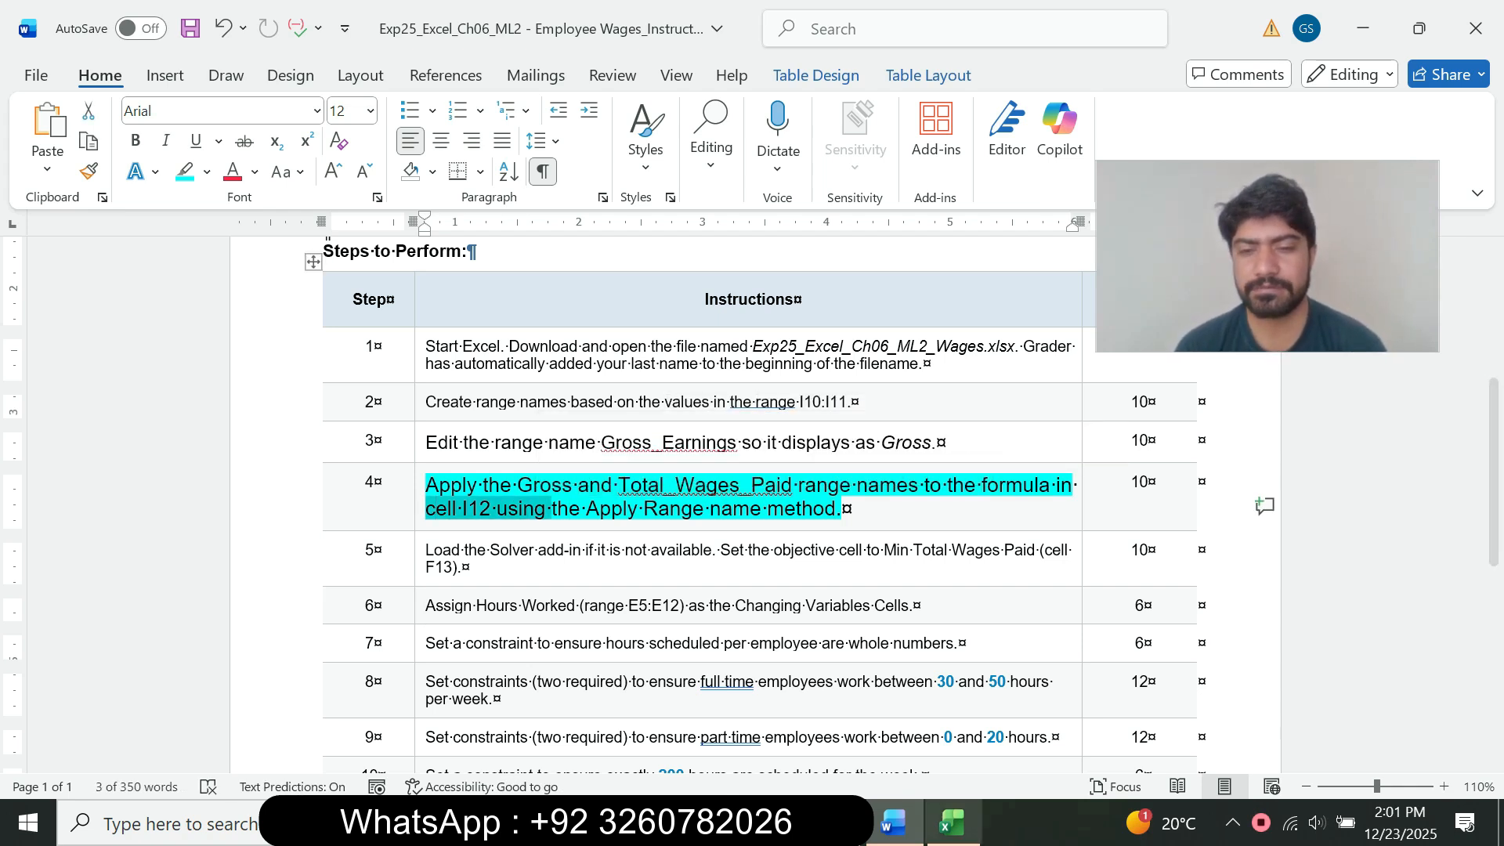
{"action": "key", "text": "alt+Tab"}
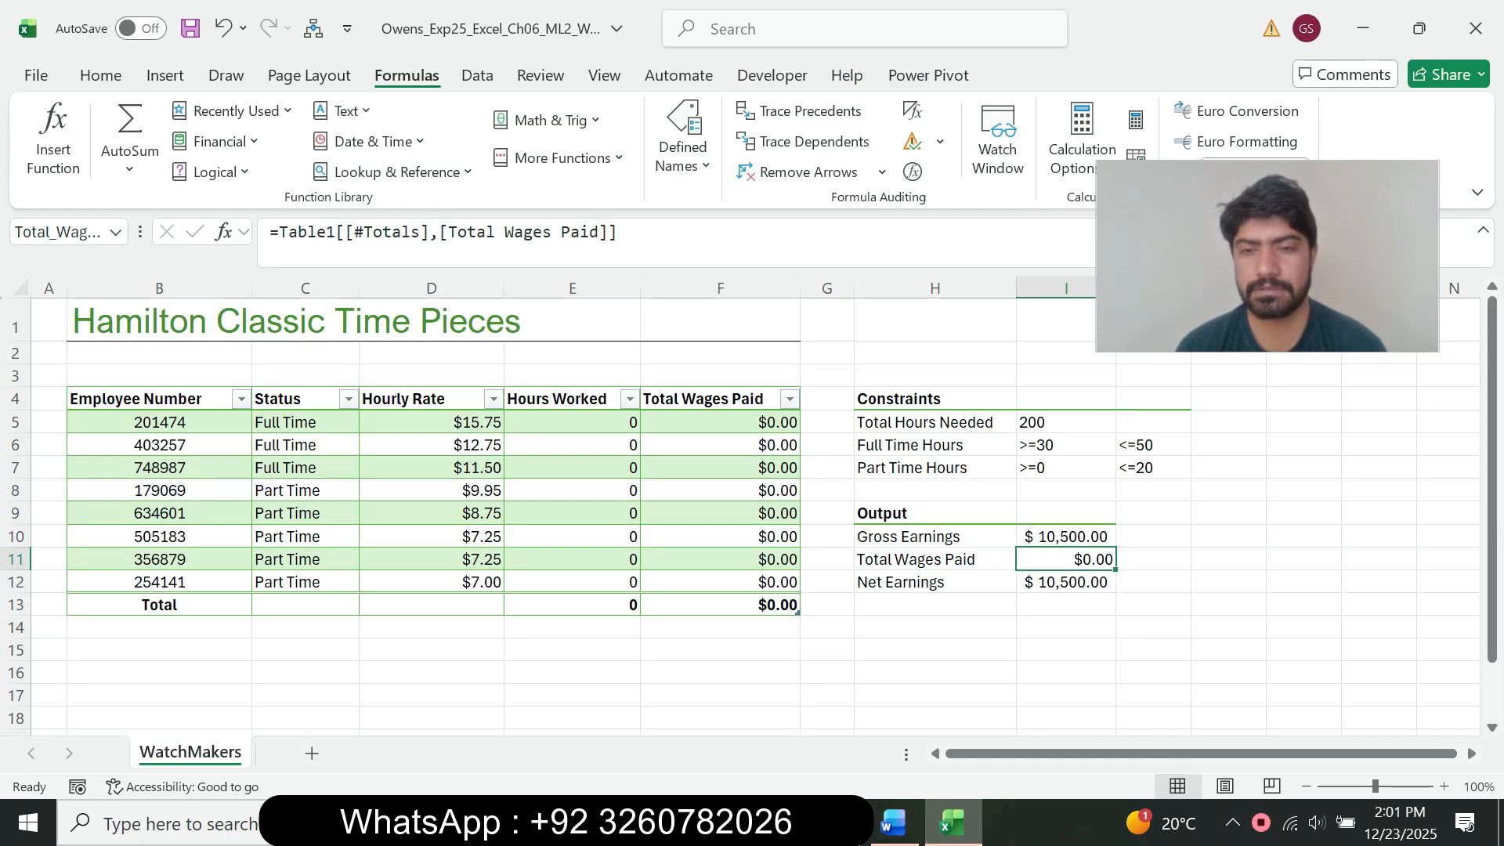
Step: Recheck the step 4 instruction in Word, then edit the Net Earnings formula in Excel cell I12 to =Gross-Total_Wages_Paid
{"action": "left_click", "coordinate": [1066, 582]}
{"action": "key", "text": "alt+Tab"}
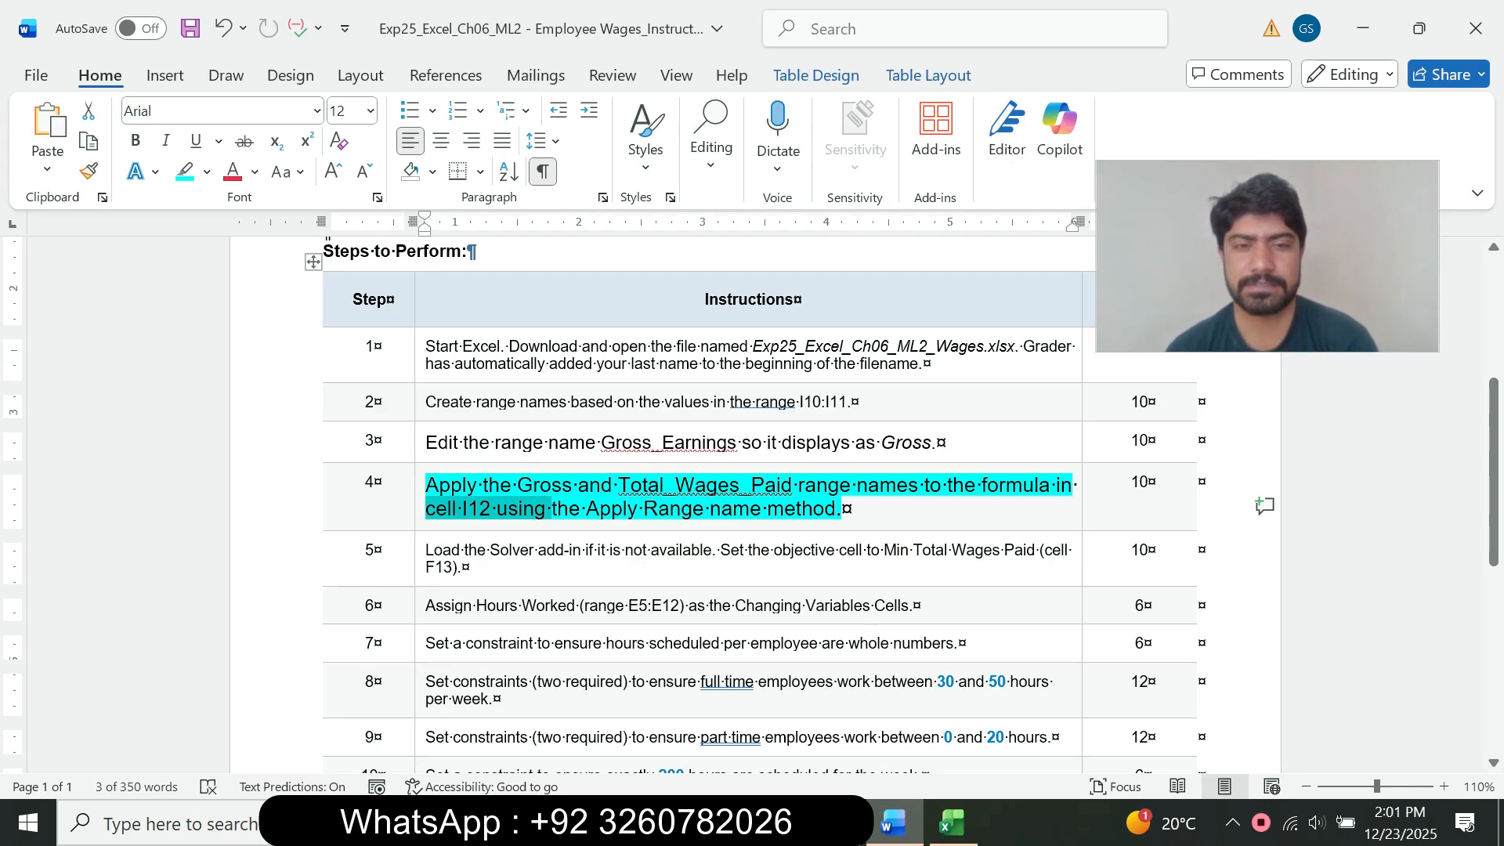
{"action": "left_click", "coordinate": [952, 823]}
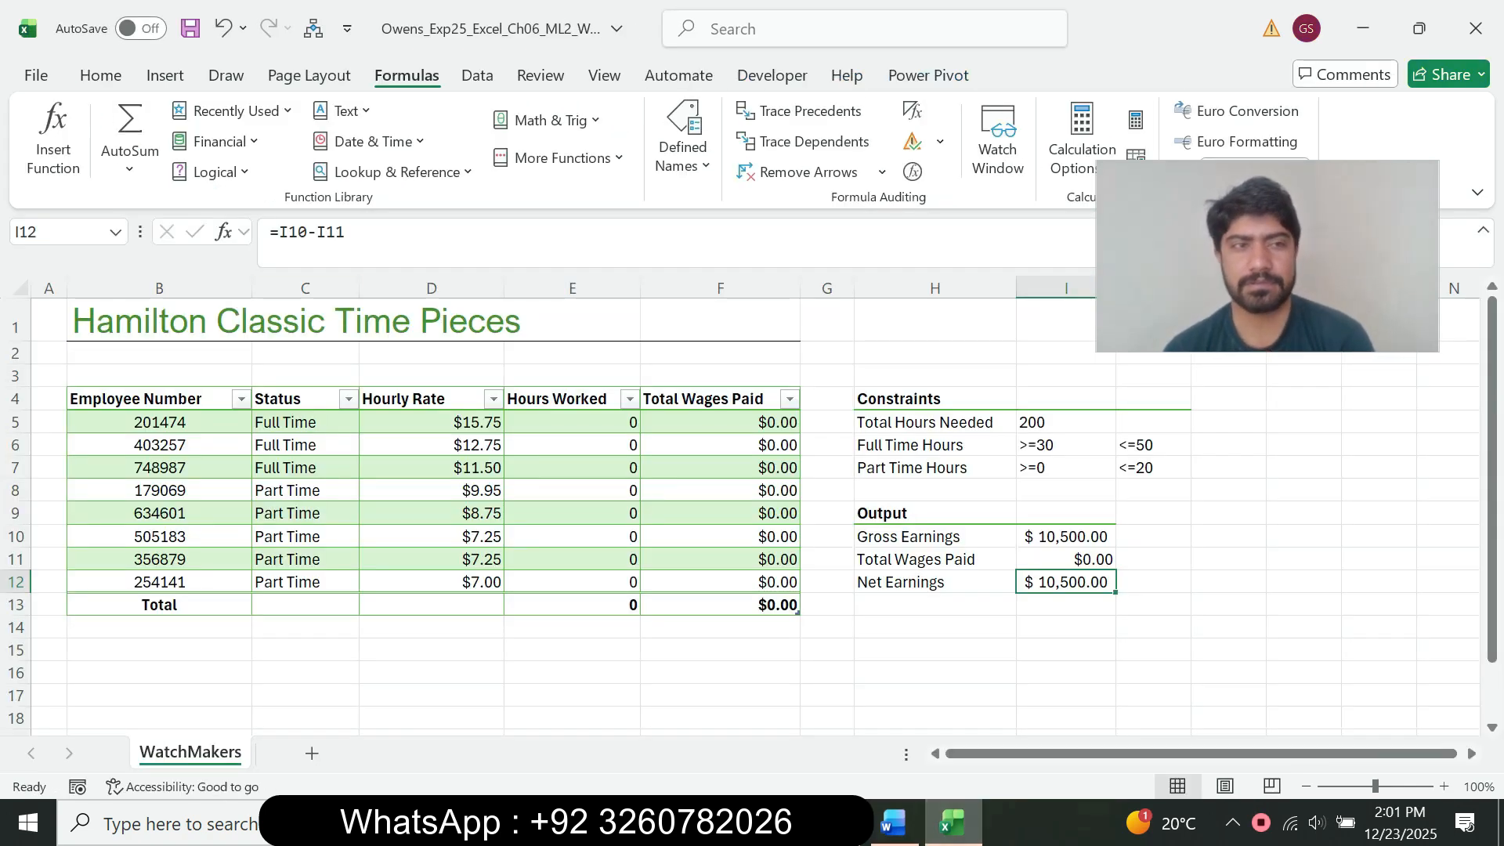
{"action": "left_click_drag", "start_coordinate": [280, 233], "coordinate": [307, 232]}
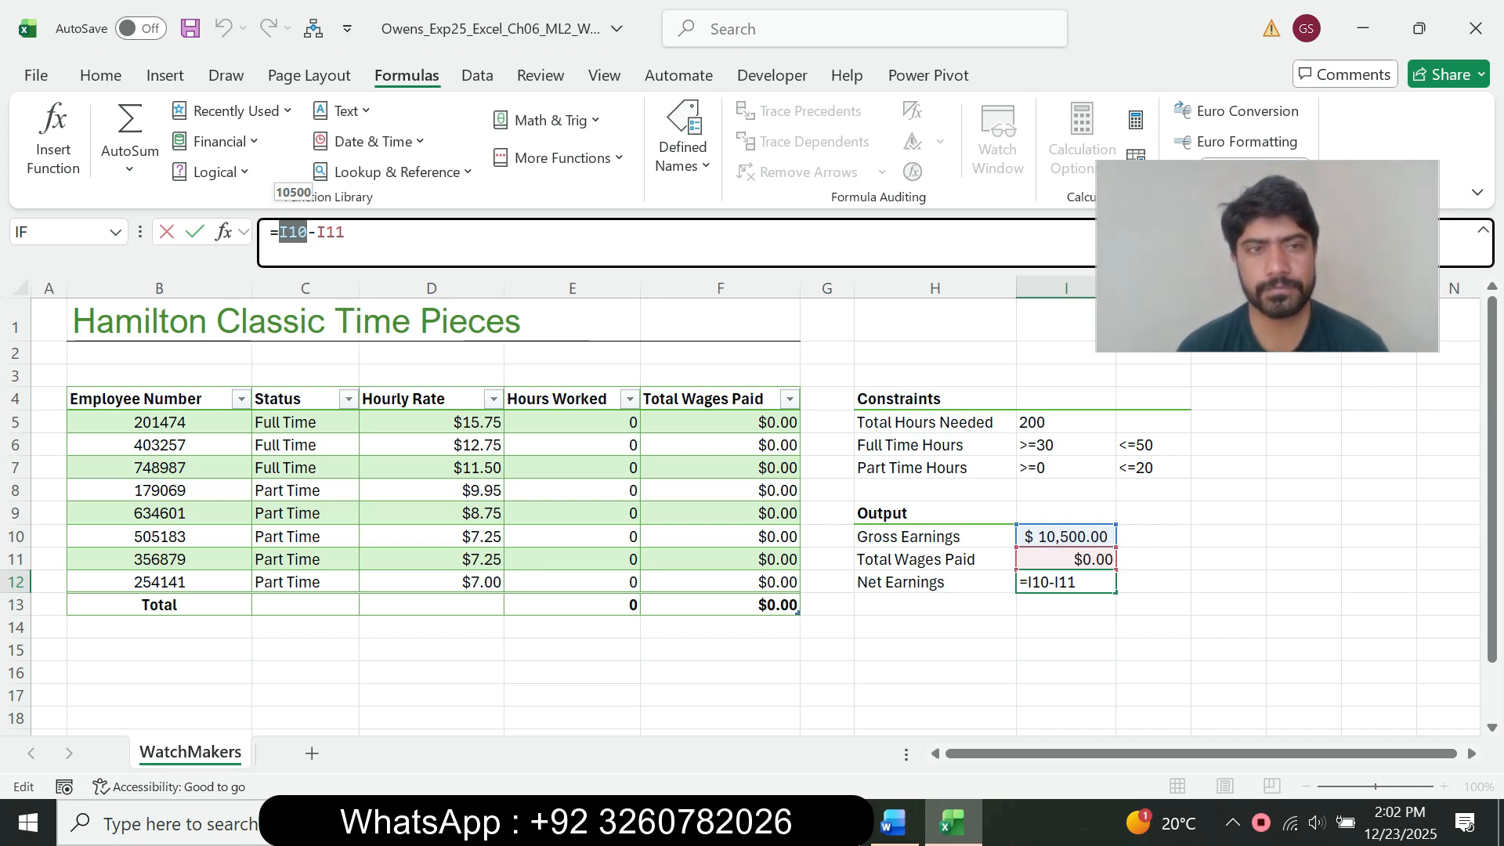
{"action": "type", "text": "Gross"}
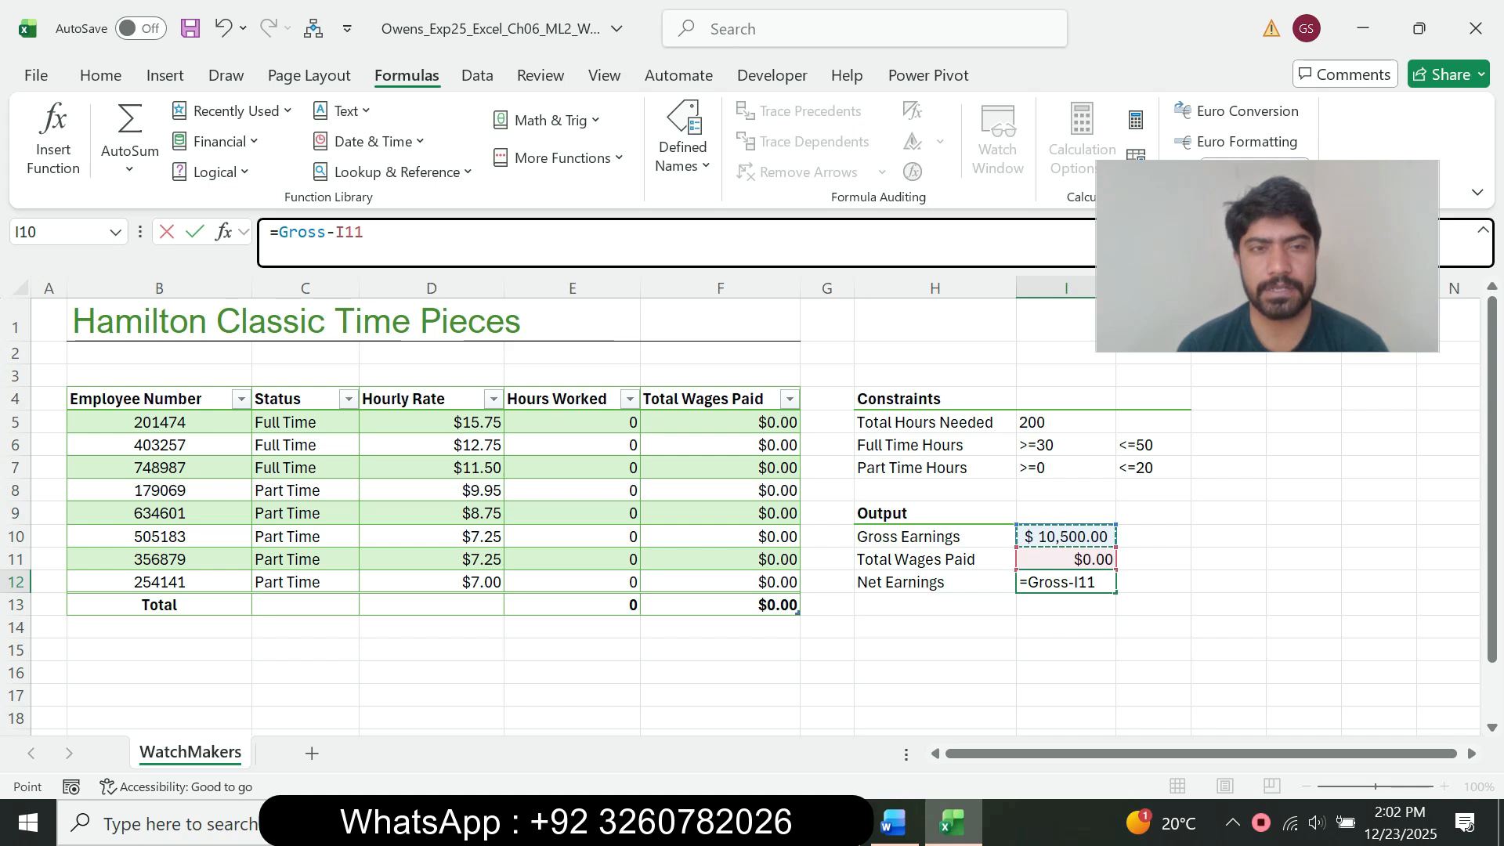
{"action": "double_click", "coordinate": [349, 232]}
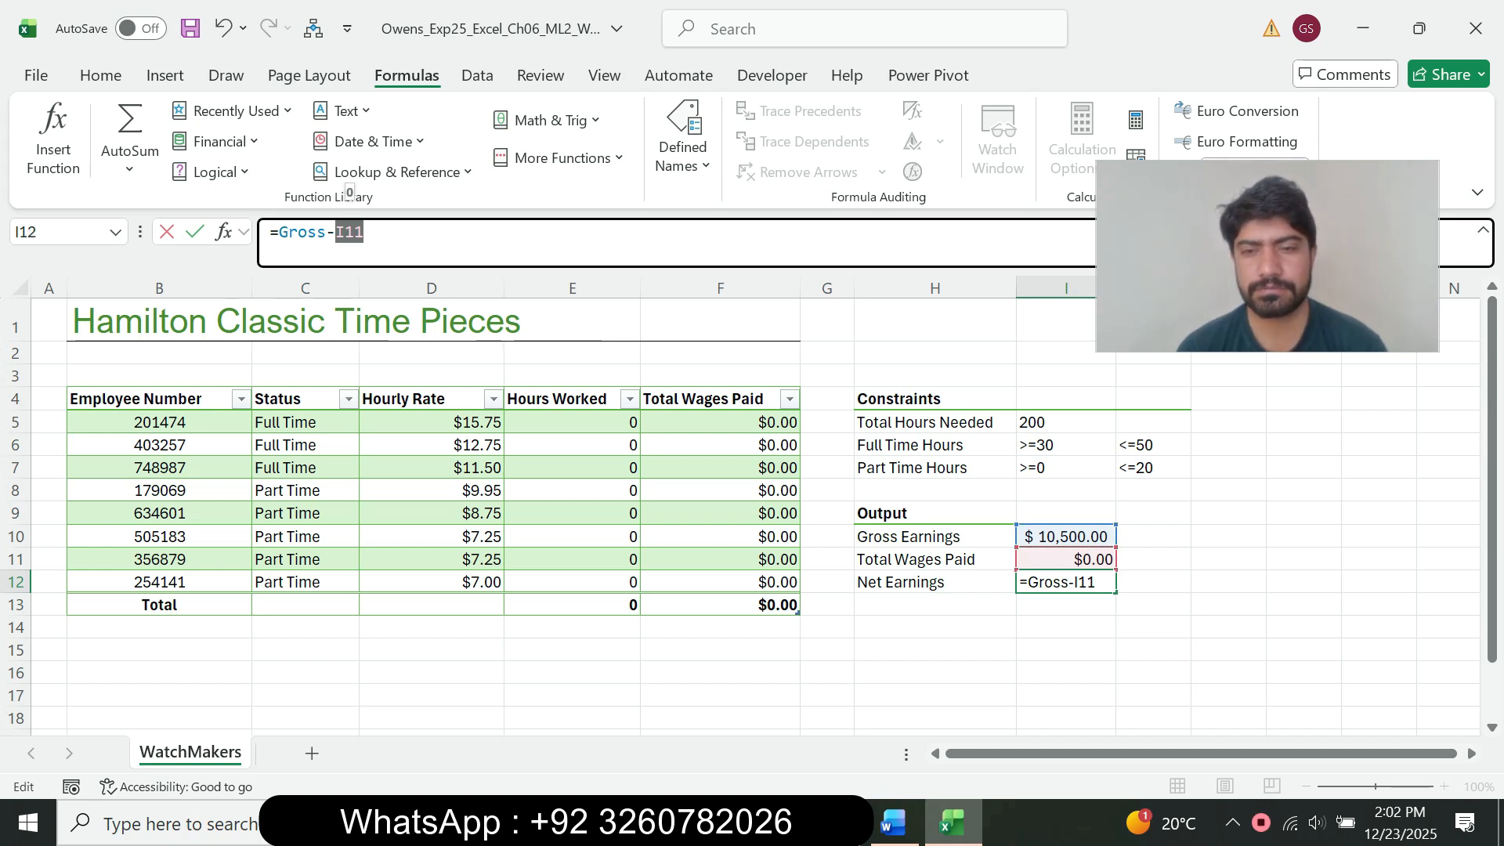
{"action": "left_click", "coordinate": [1065, 559]}
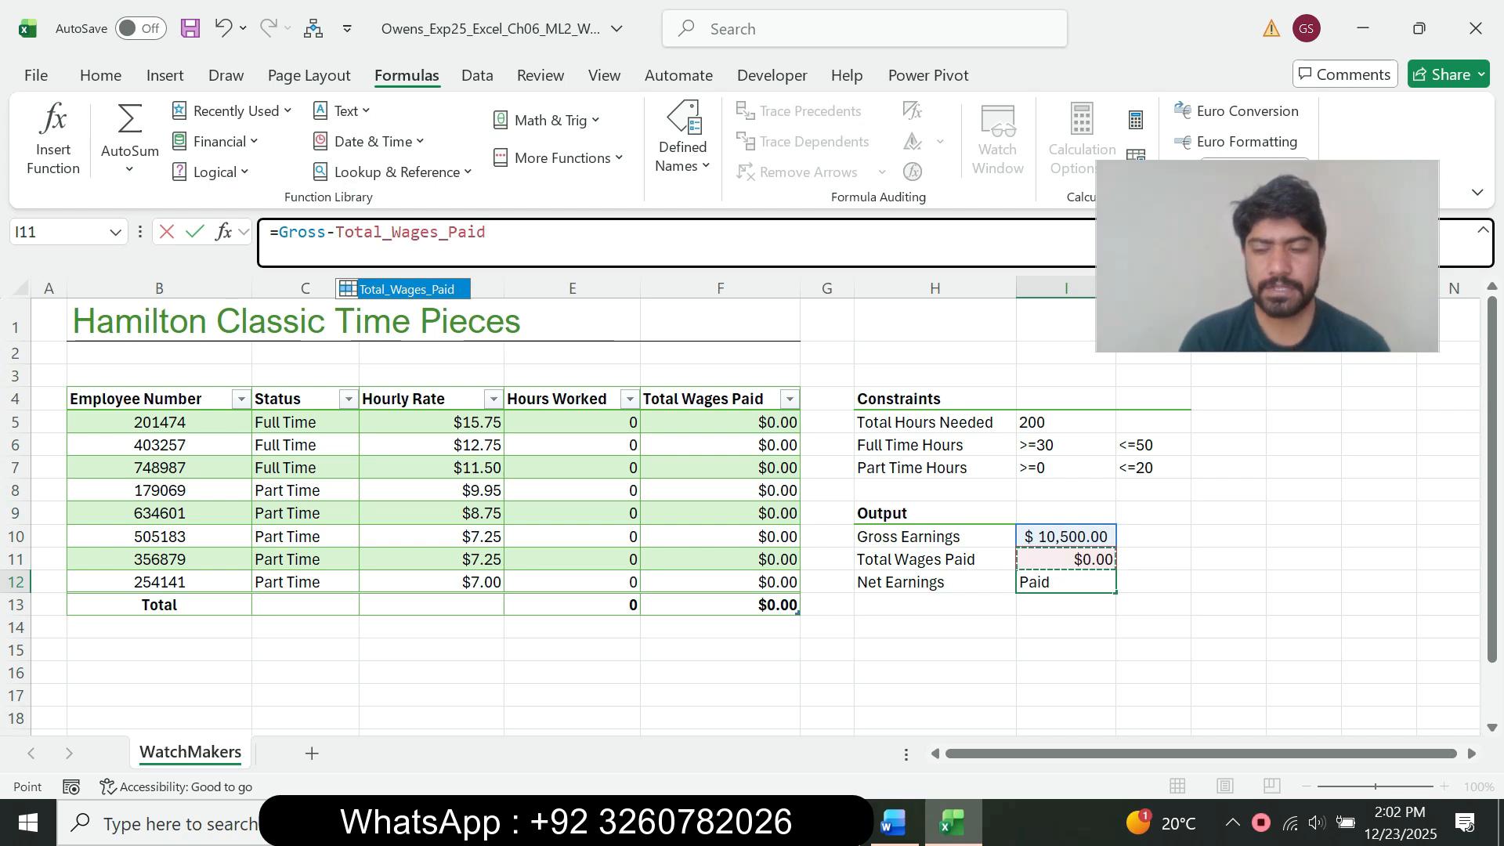
{"action": "key", "text": "Return"}
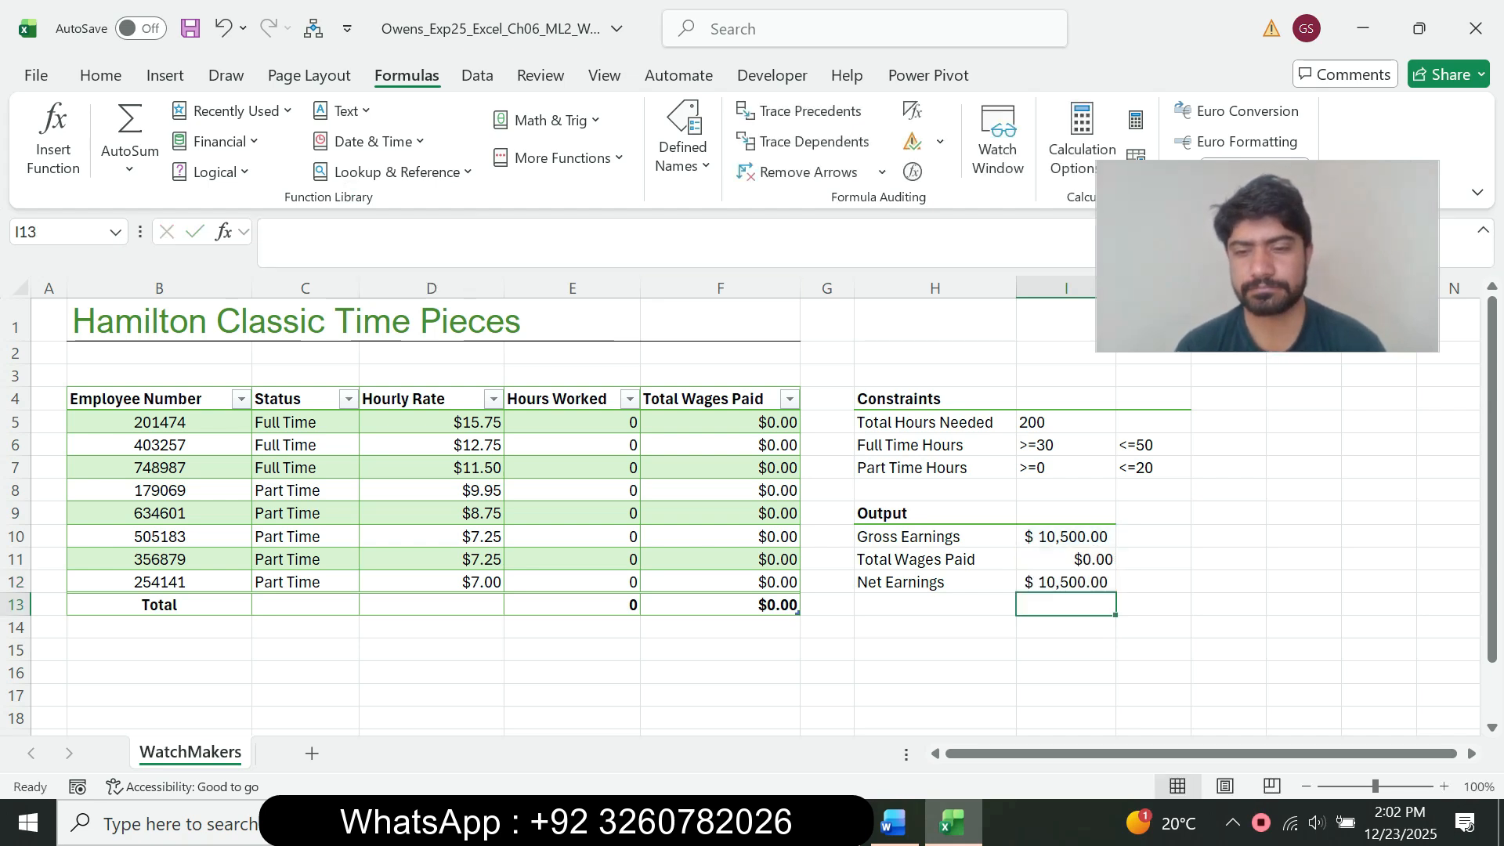
Step: Switch to Word, reduce the step 4 instruction text to 9 pt and remove its highlight
{"action": "left_click", "coordinate": [893, 822]}
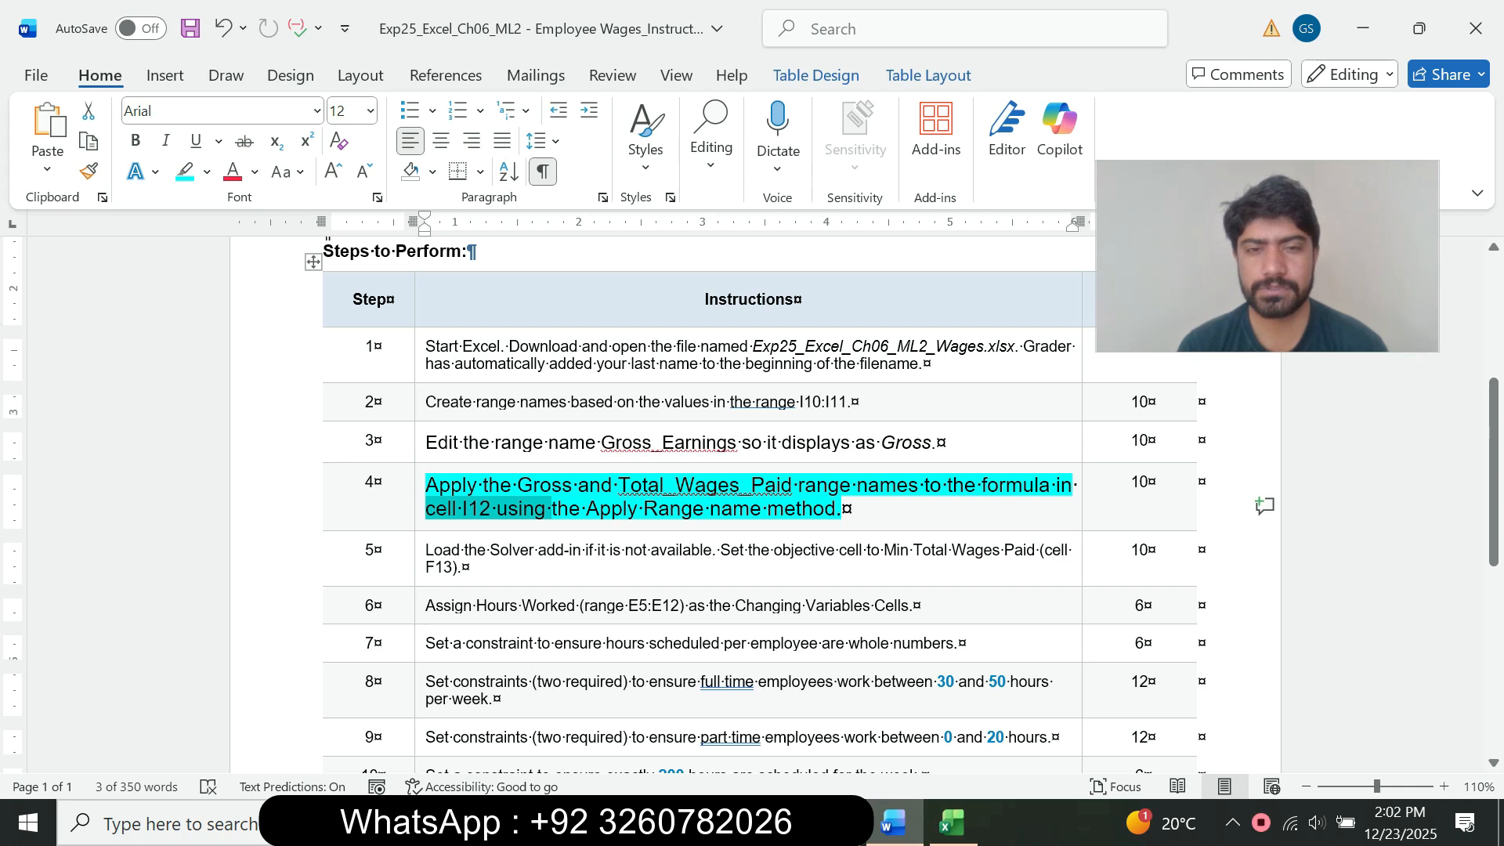
{"action": "left_click_drag", "start_coordinate": [586, 509], "coordinate": [836, 509]}
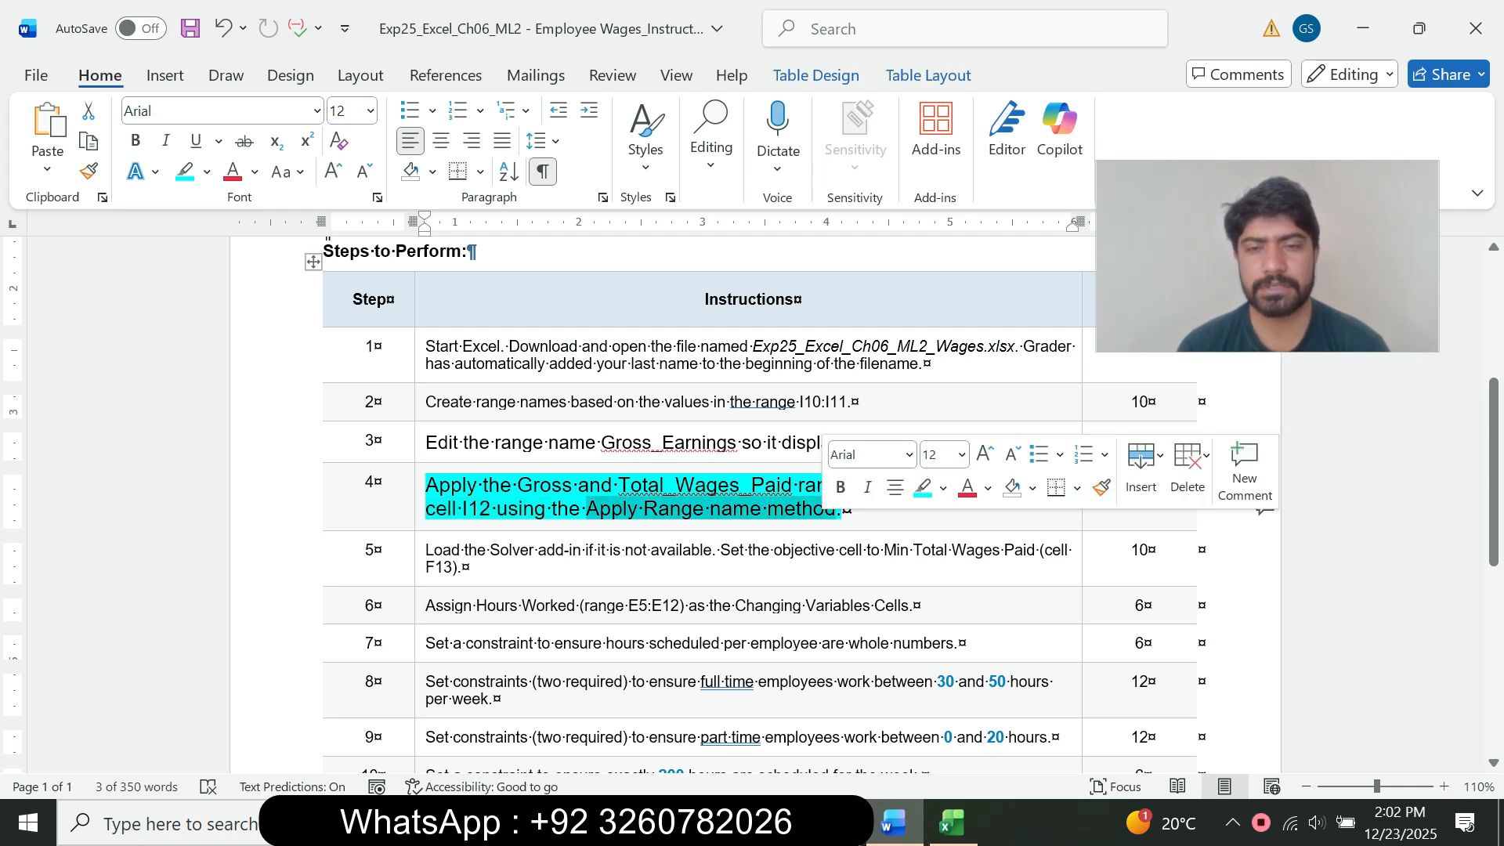
{"action": "left_click", "coordinate": [420, 510]}
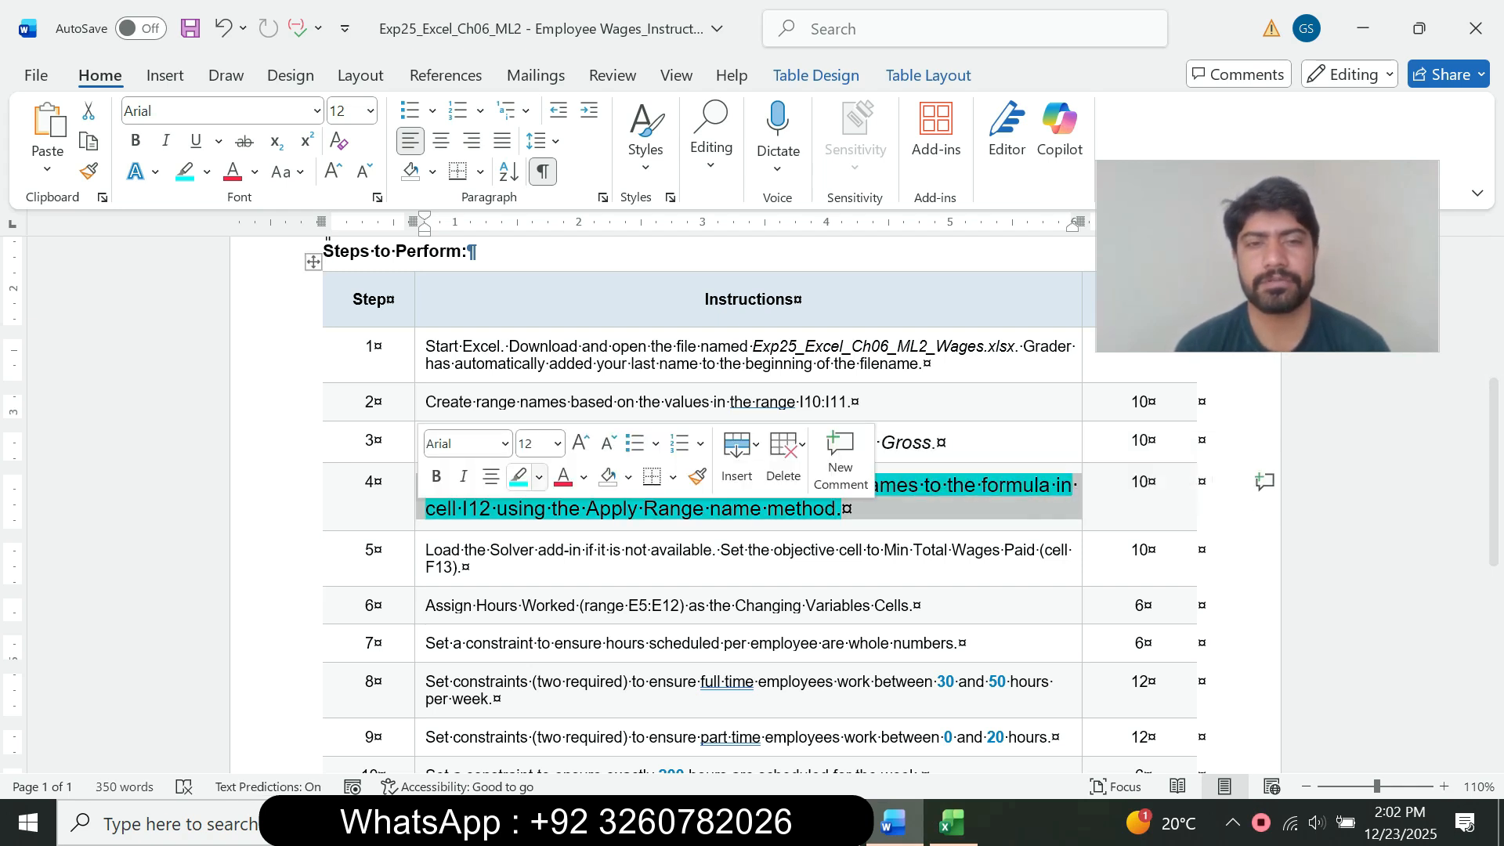
{"action": "left_click", "coordinate": [558, 443]}
{"action": "left_click", "coordinate": [535, 46]}
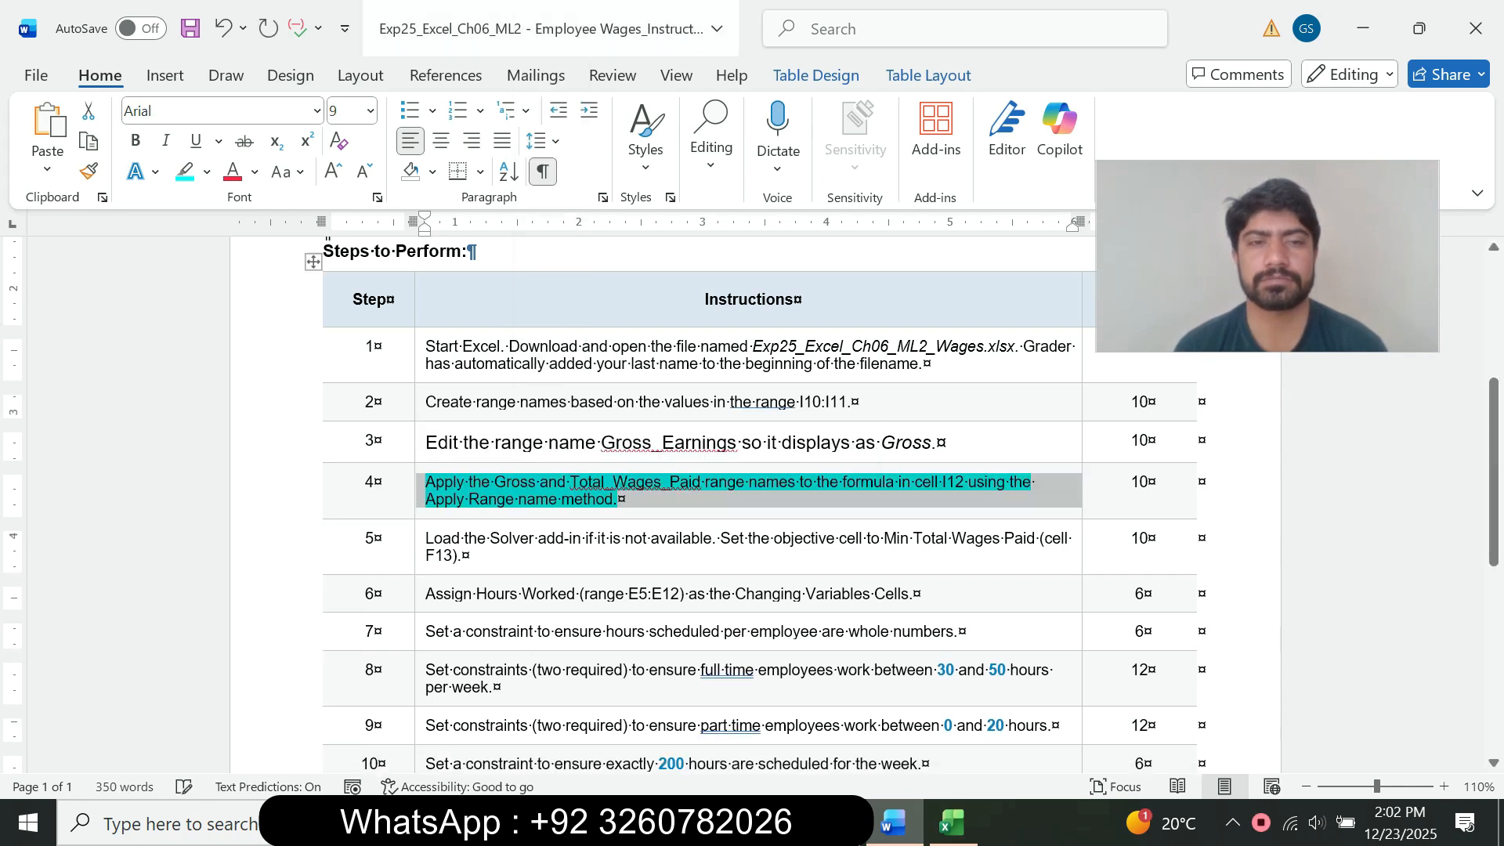
{"action": "left_click", "coordinate": [207, 172]}
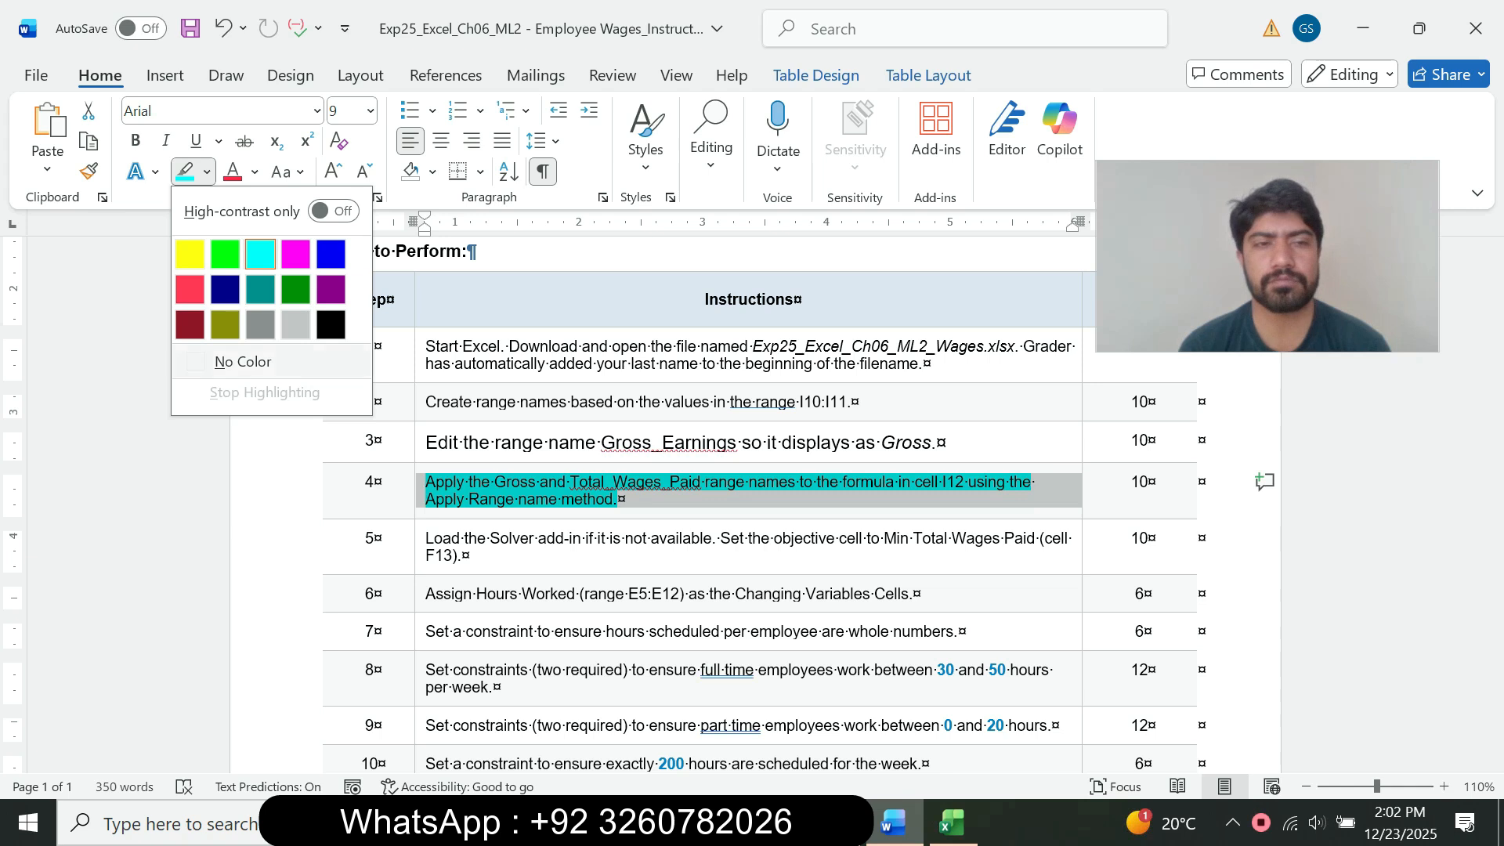
{"action": "left_click", "coordinate": [242, 363]}
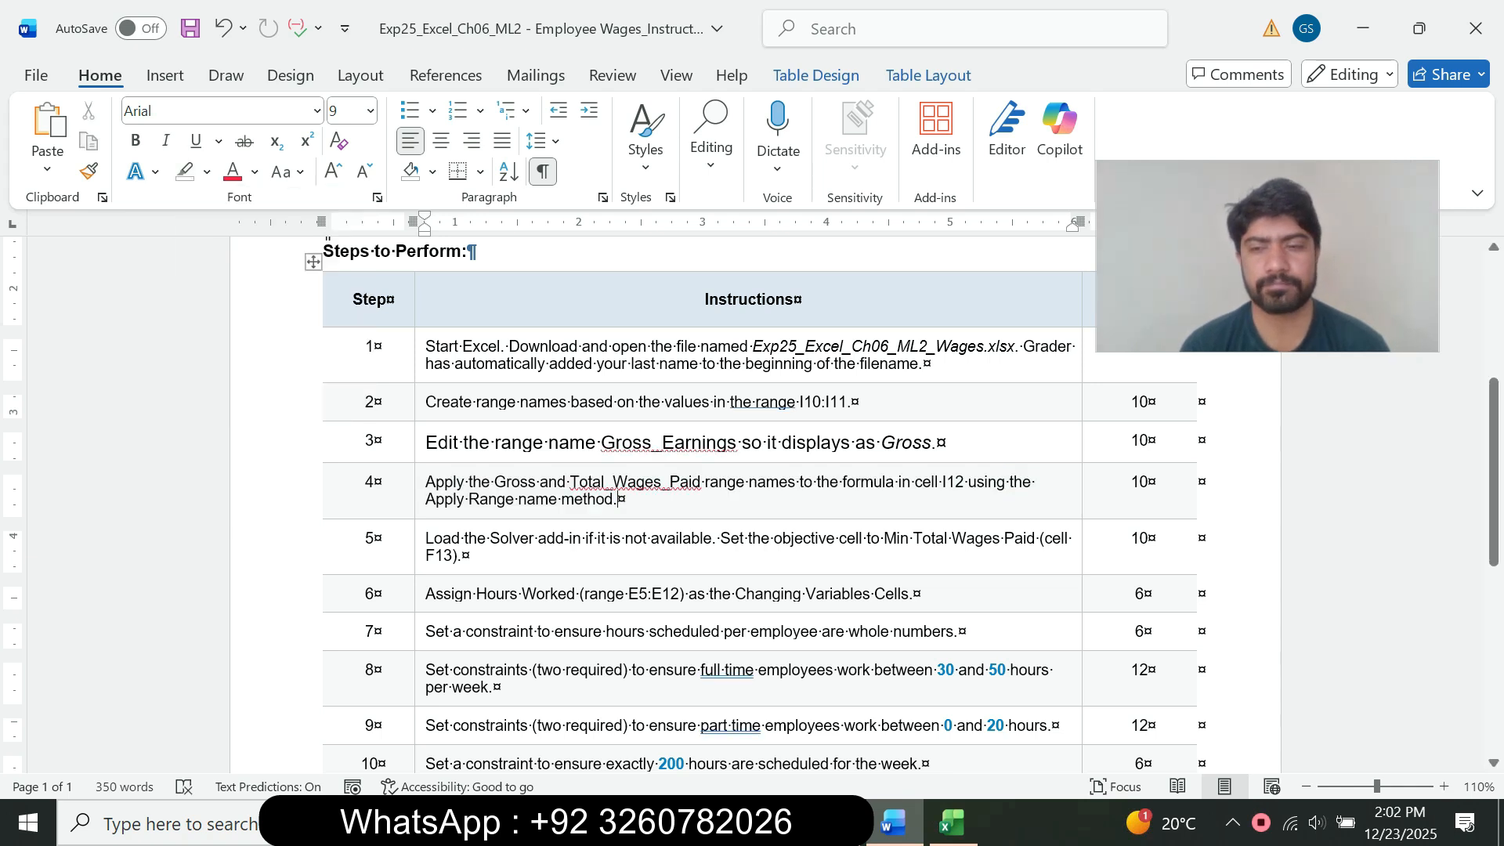
Step: Enlarge the step 5 instruction text to 14 pt and highlight it in turquoise
{"action": "left_click", "coordinate": [420, 541]}
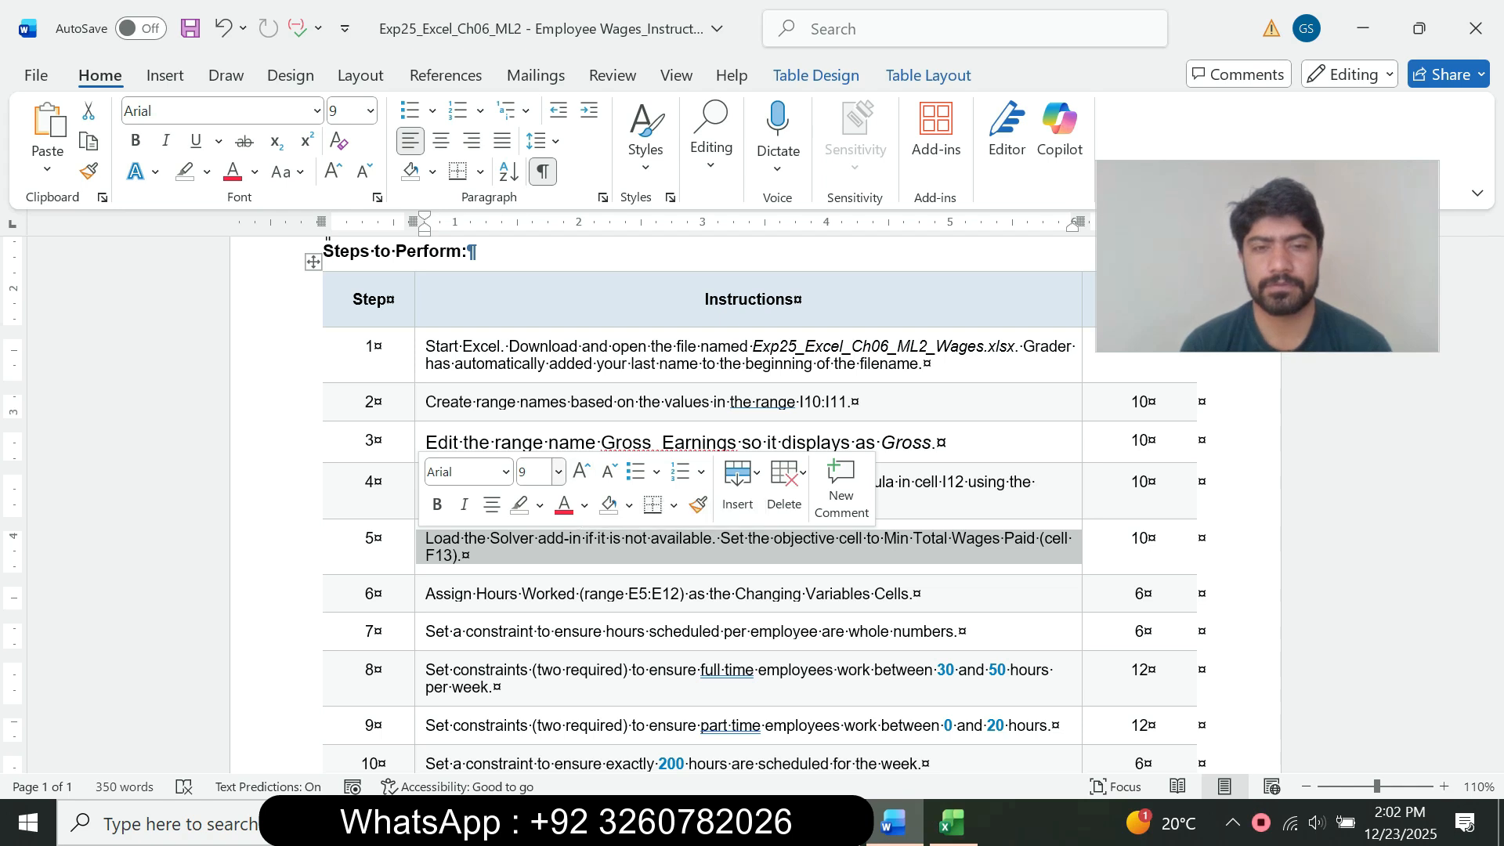
{"action": "left_click", "coordinate": [558, 472]}
{"action": "left_click", "coordinate": [538, 162]}
{"action": "left_click", "coordinate": [207, 171]}
{"action": "left_click", "coordinate": [260, 254]}
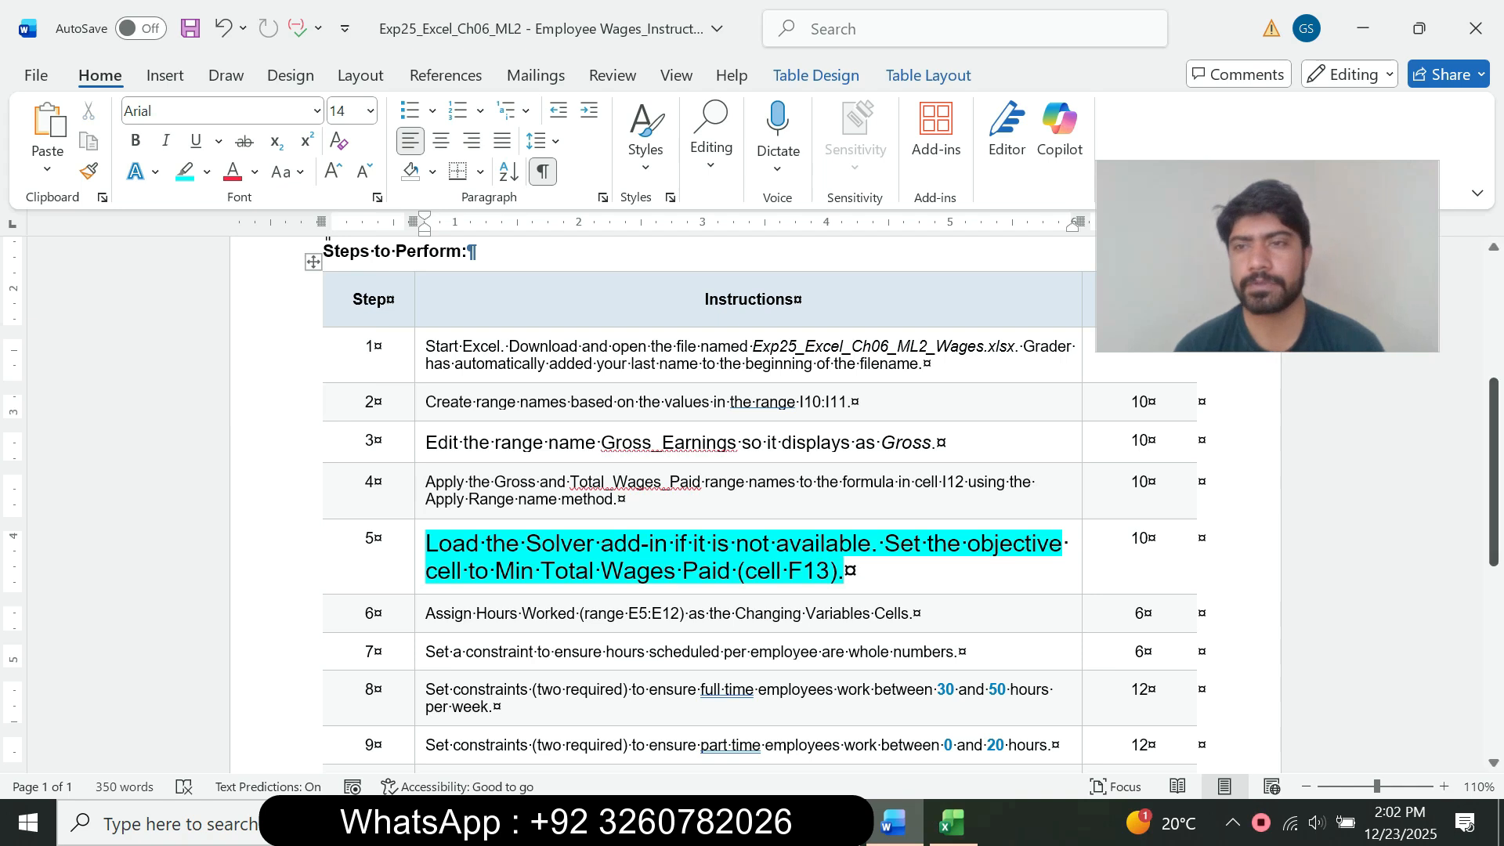
{"action": "scroll", "coordinate": [752, 501], "scroll_direction": "down", "scroll_amount": 3}
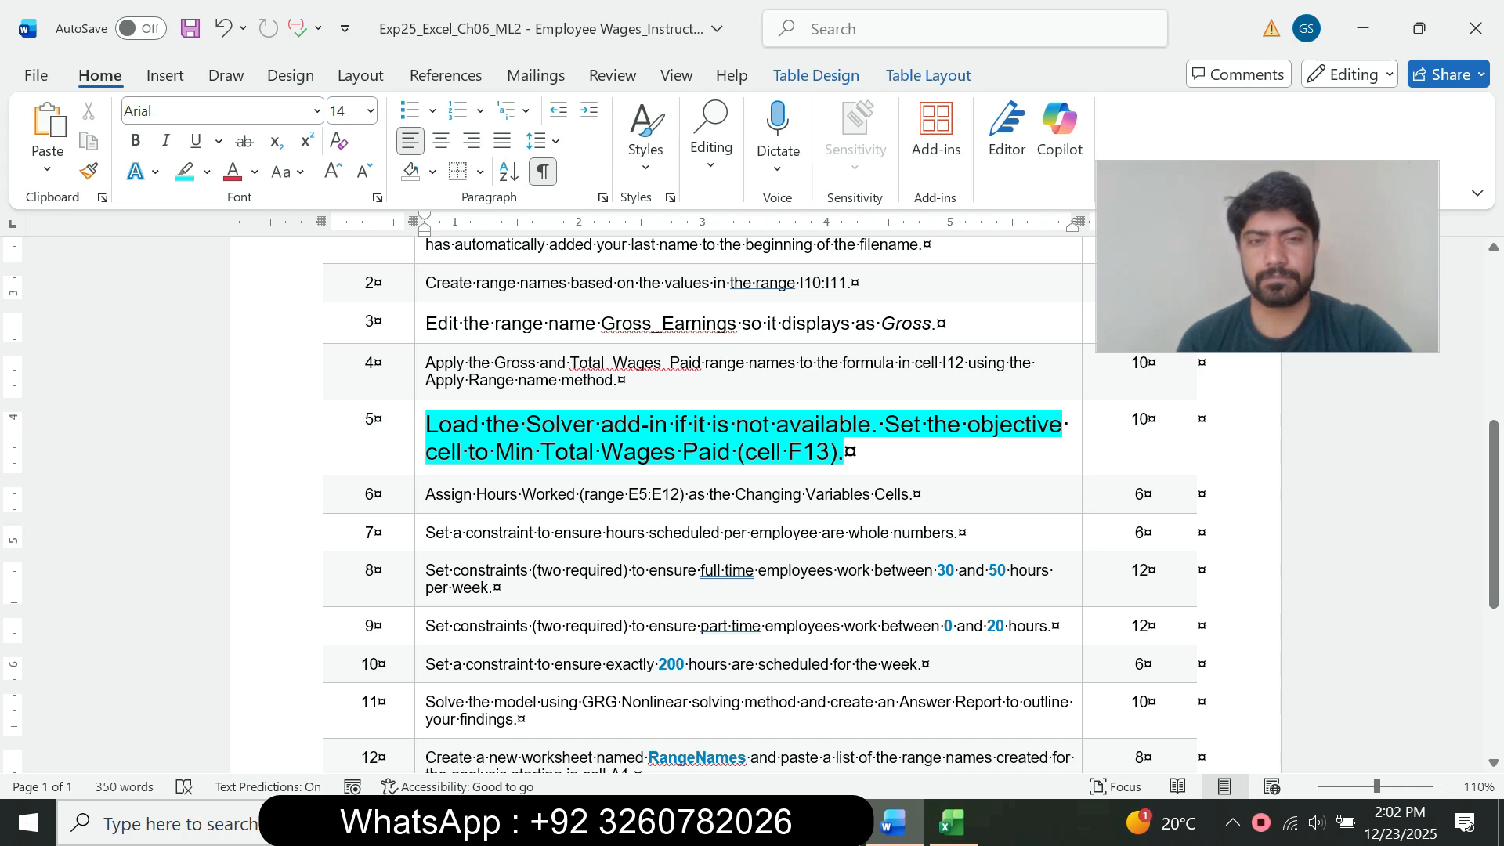
Step: Return to the Excel workbook and open the Solver parameters
{"action": "left_click", "coordinate": [951, 823]}
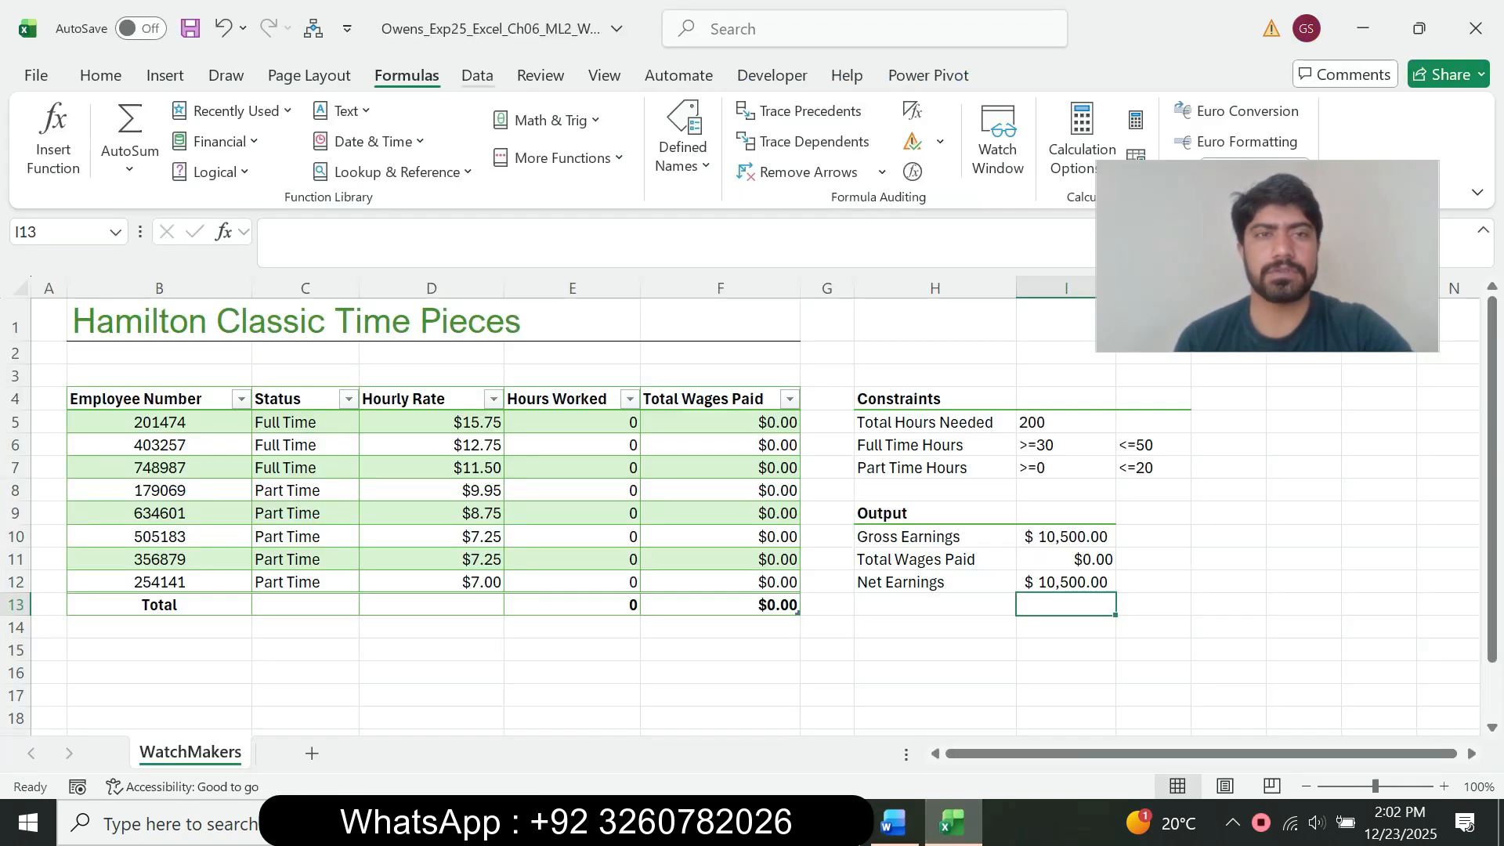
{"action": "left_click", "coordinate": [477, 76]}
{"action": "left_click_drag", "start_coordinate": [1267, 256], "coordinate": [1220, 338]}
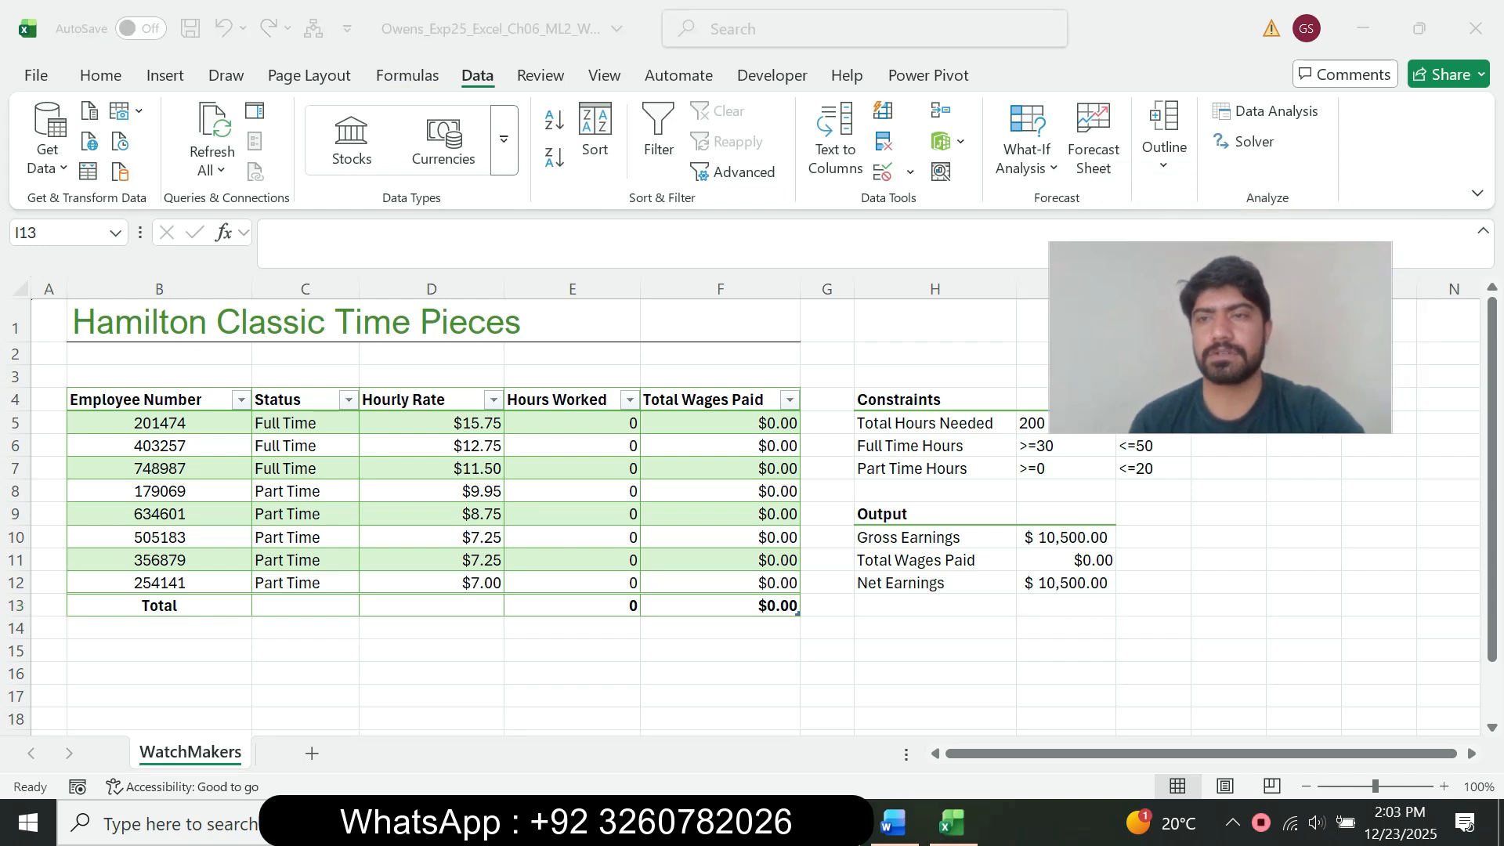
{"action": "left_click", "coordinate": [1245, 142]}
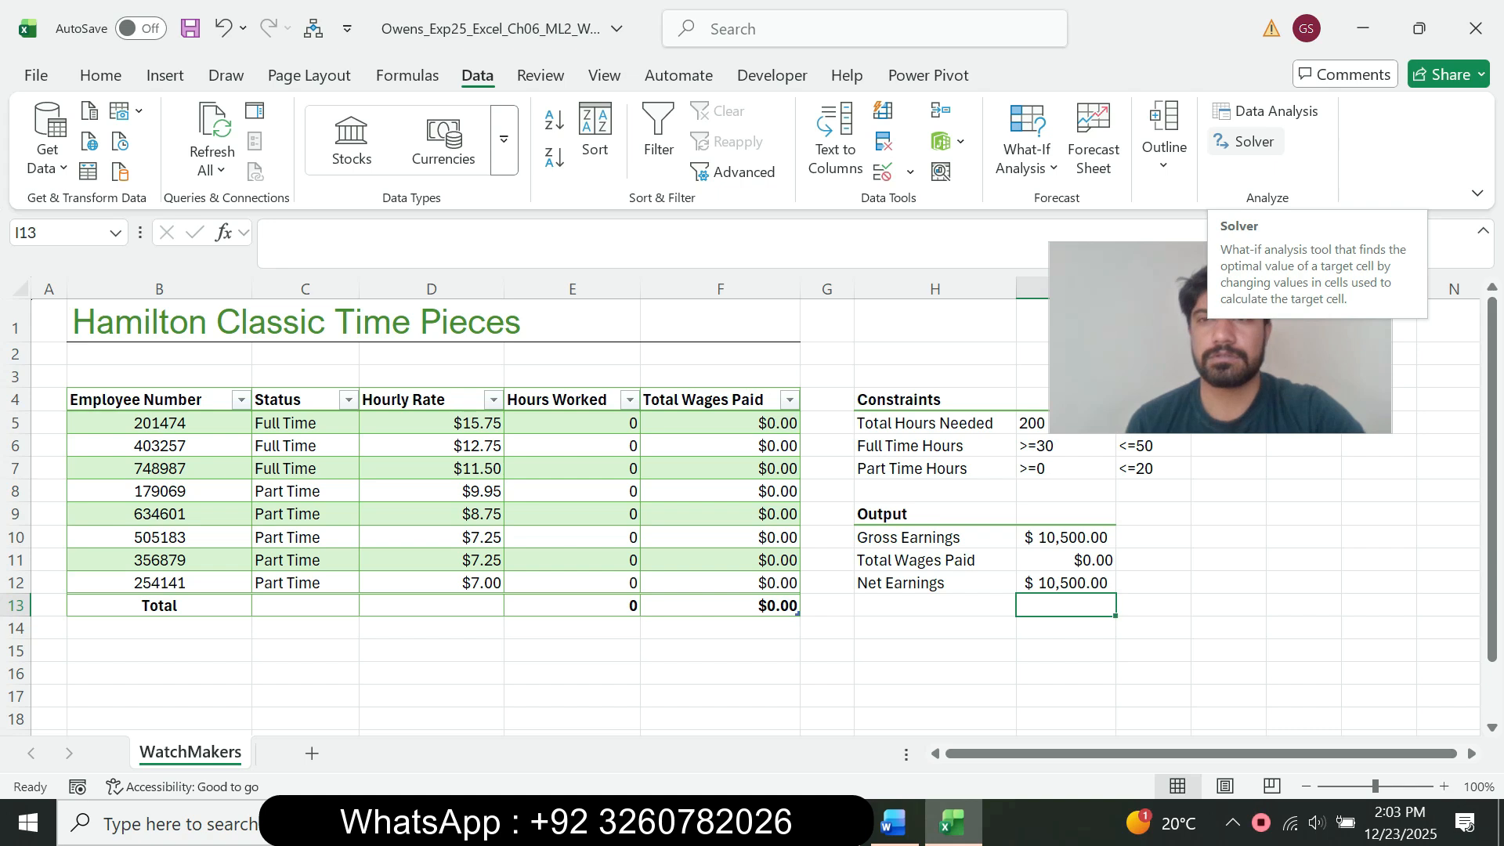
{"action": "left_click", "coordinate": [1244, 141]}
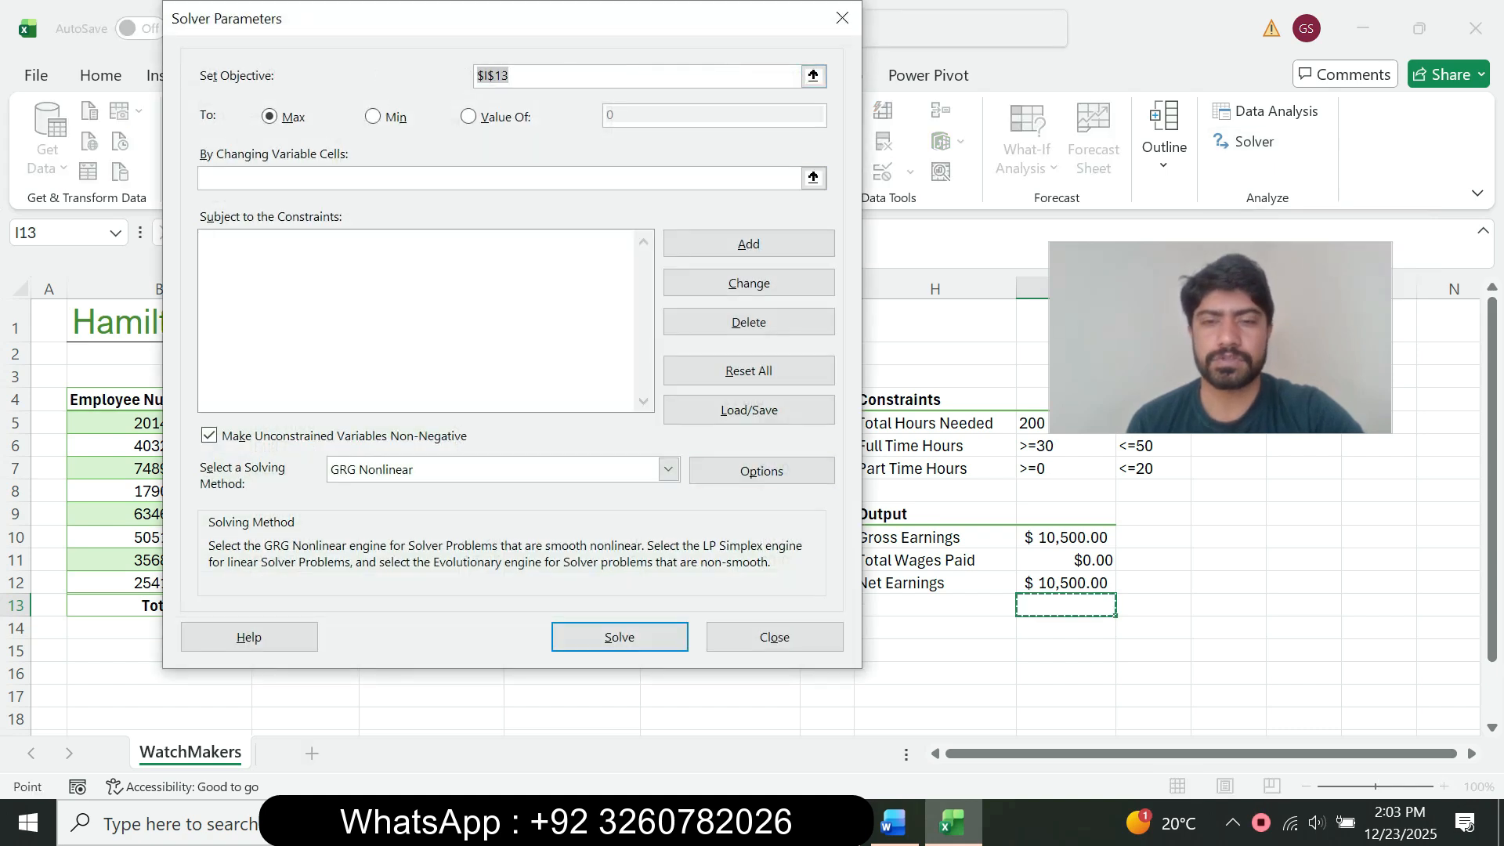
Step: Following the step 5 instruction in Word, set the Solver objective to cell $F$13 with the Min option
{"action": "key", "text": "alt+Tab"}
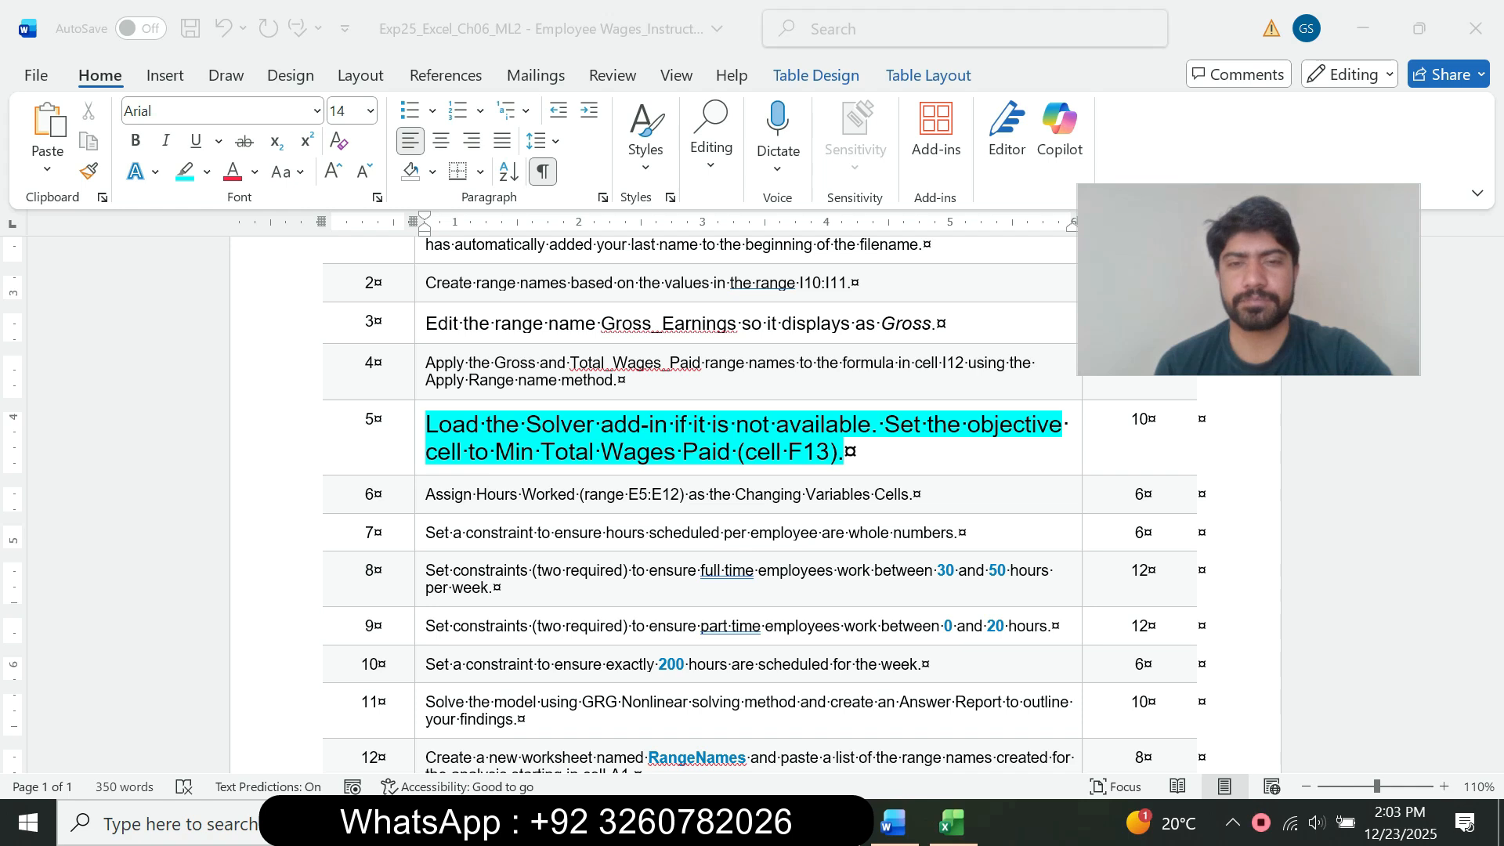
{"action": "left_click", "coordinate": [953, 822]}
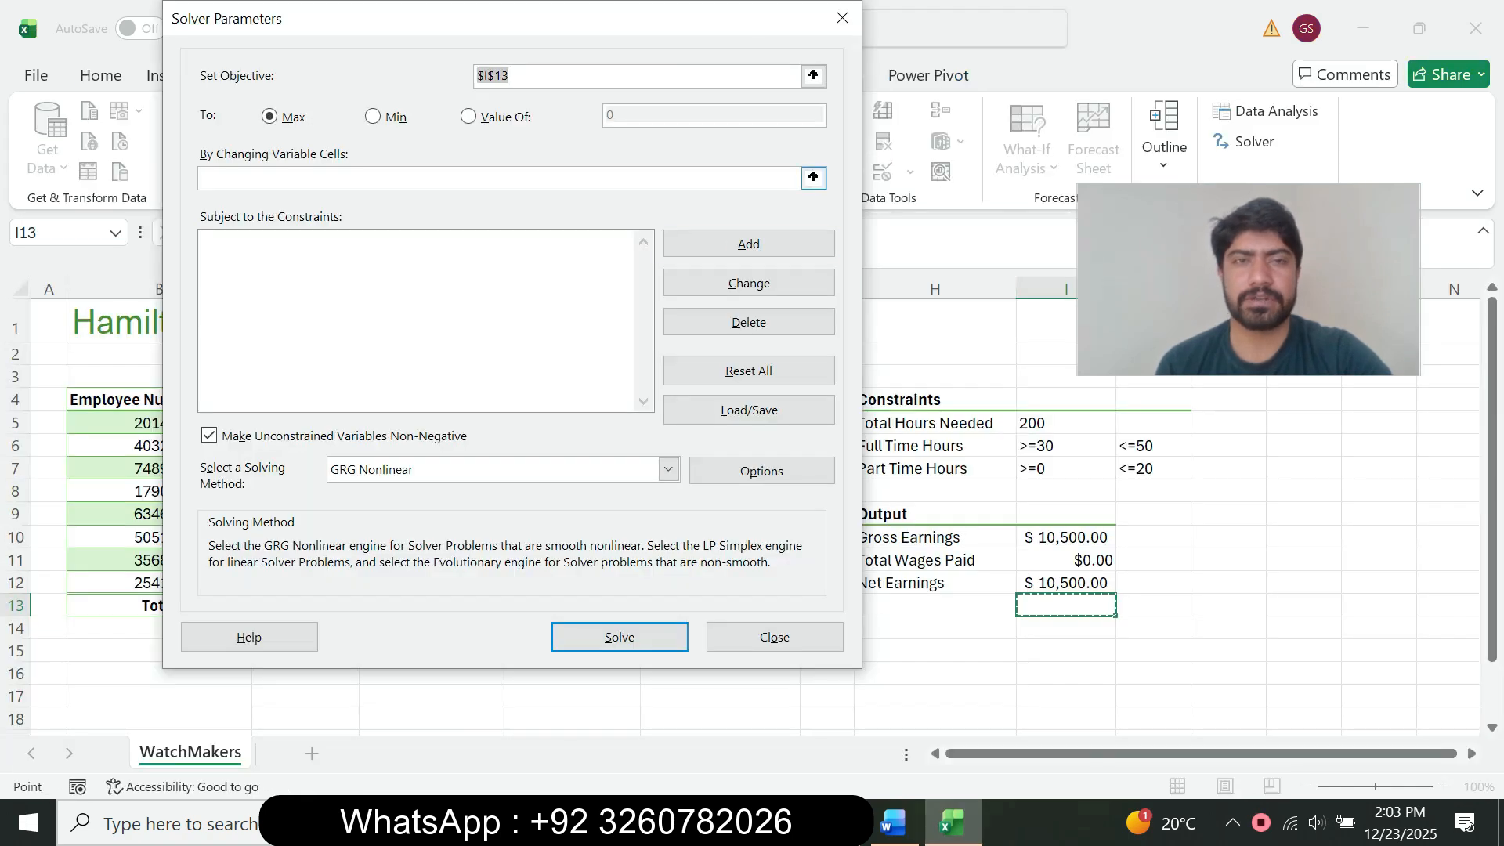
{"action": "left_click", "coordinate": [488, 76]}
{"action": "key", "text": "BackSpace"}
{"action": "type", "text": "F"}
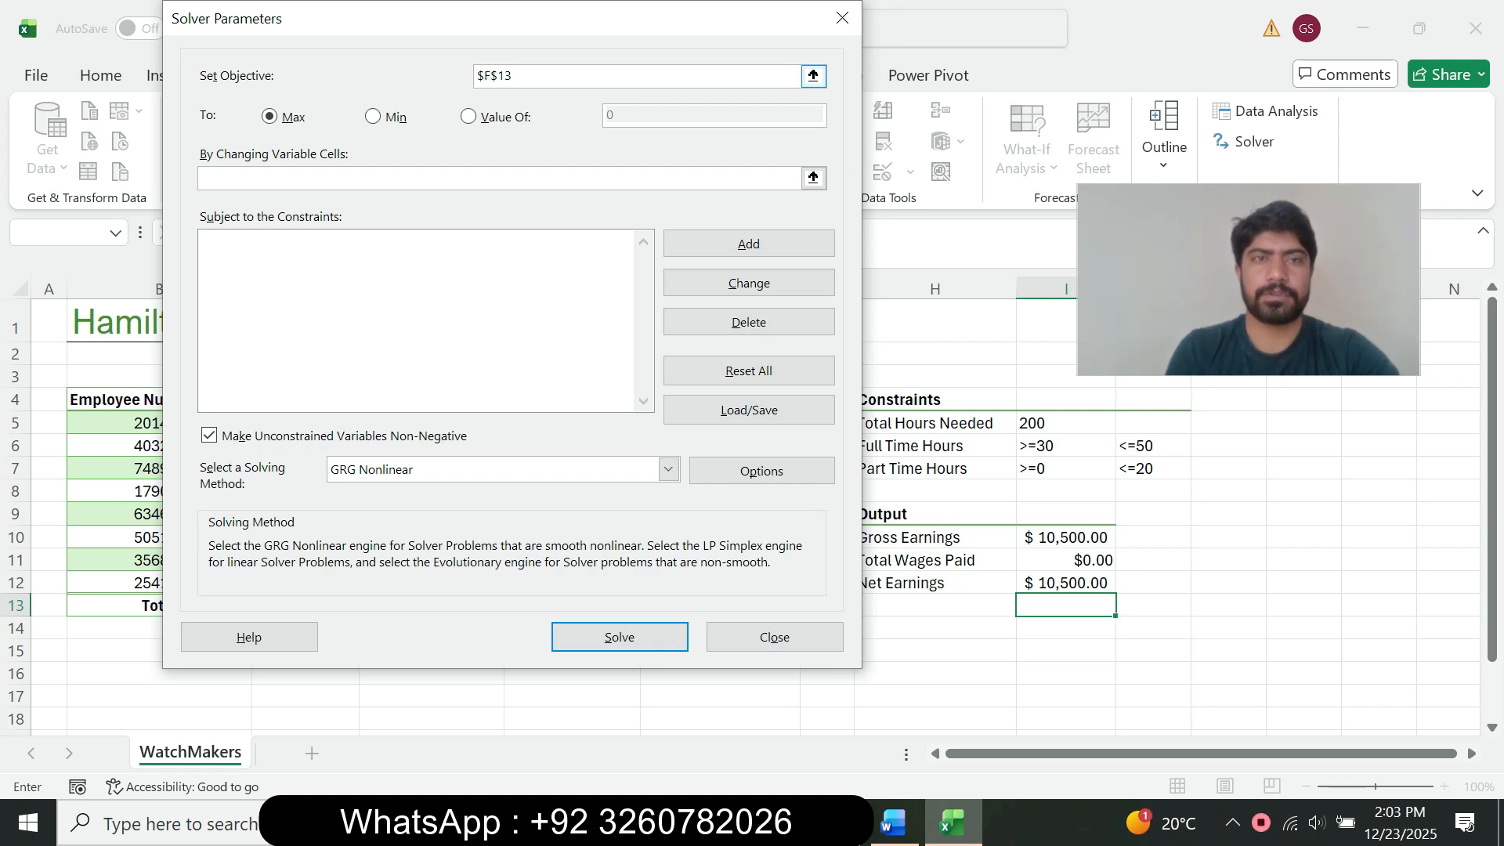
{"action": "left_click", "coordinate": [893, 822]}
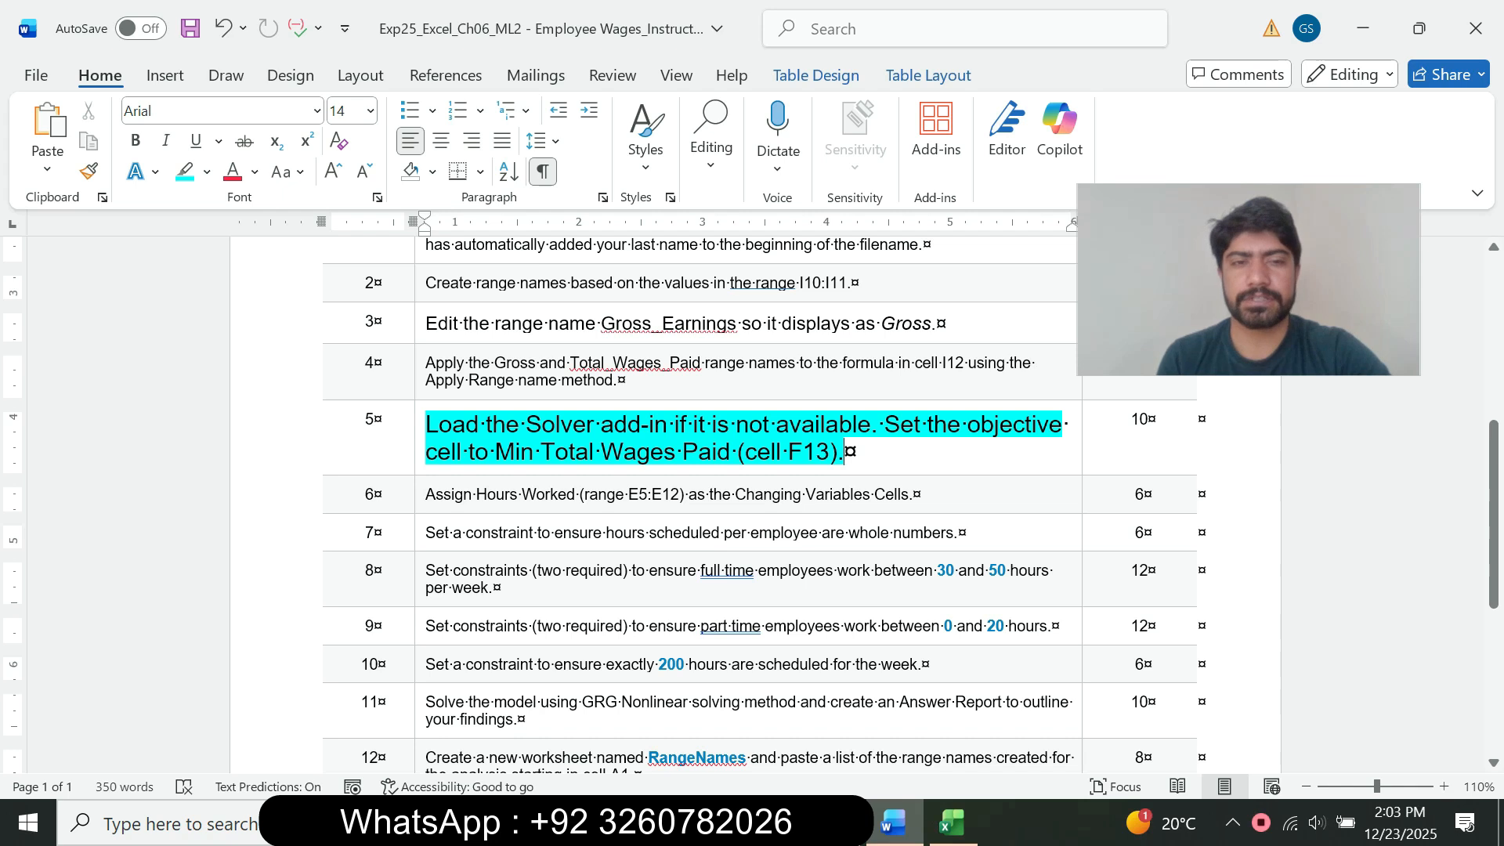
{"action": "left_click_drag", "start_coordinate": [425, 451], "coordinate": [681, 451]}
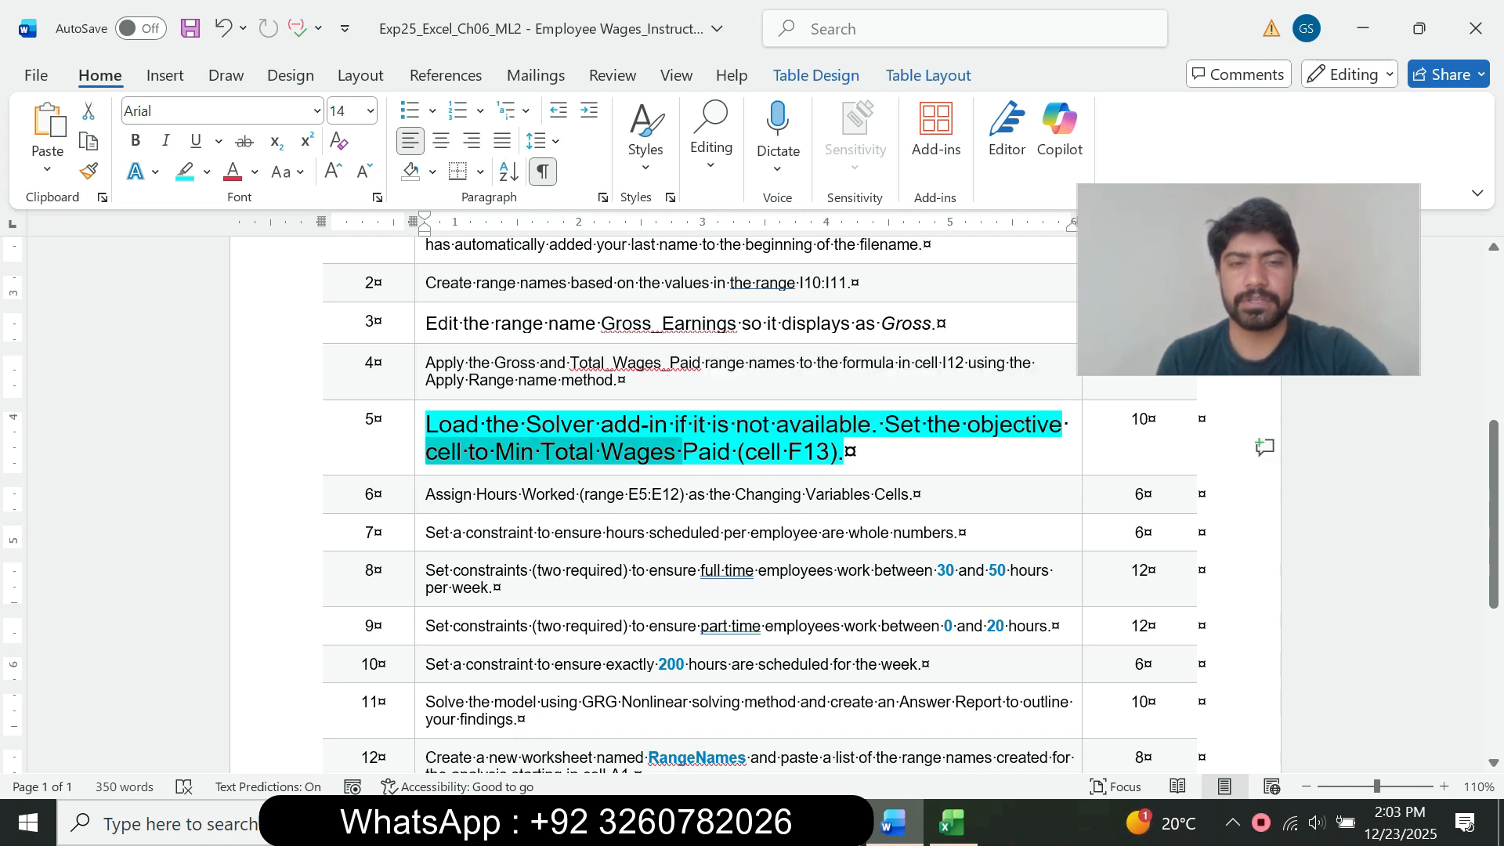
{"action": "left_click", "coordinate": [951, 822]}
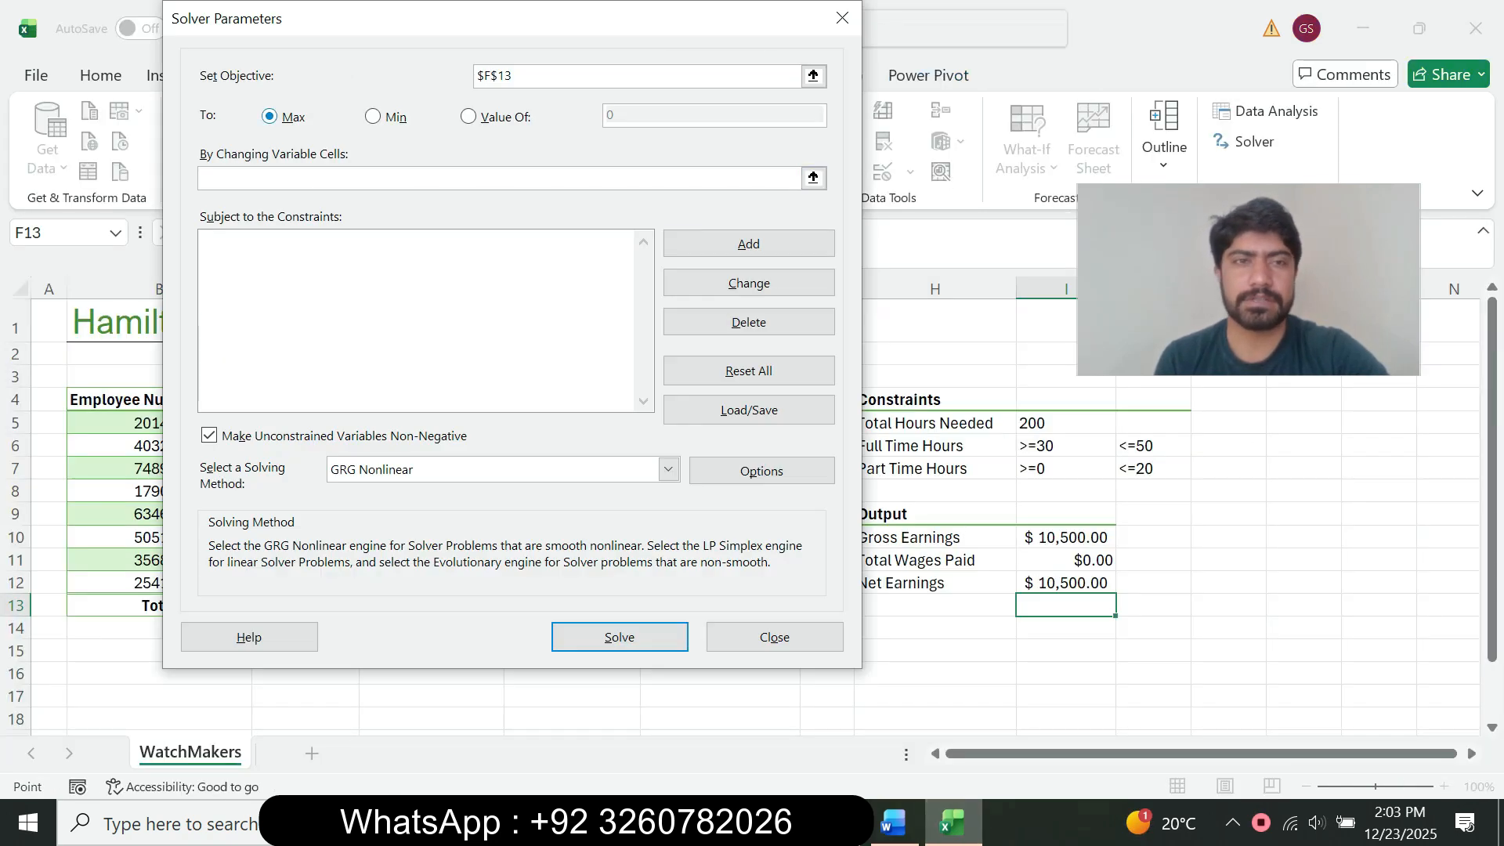
{"action": "left_click", "coordinate": [374, 117]}
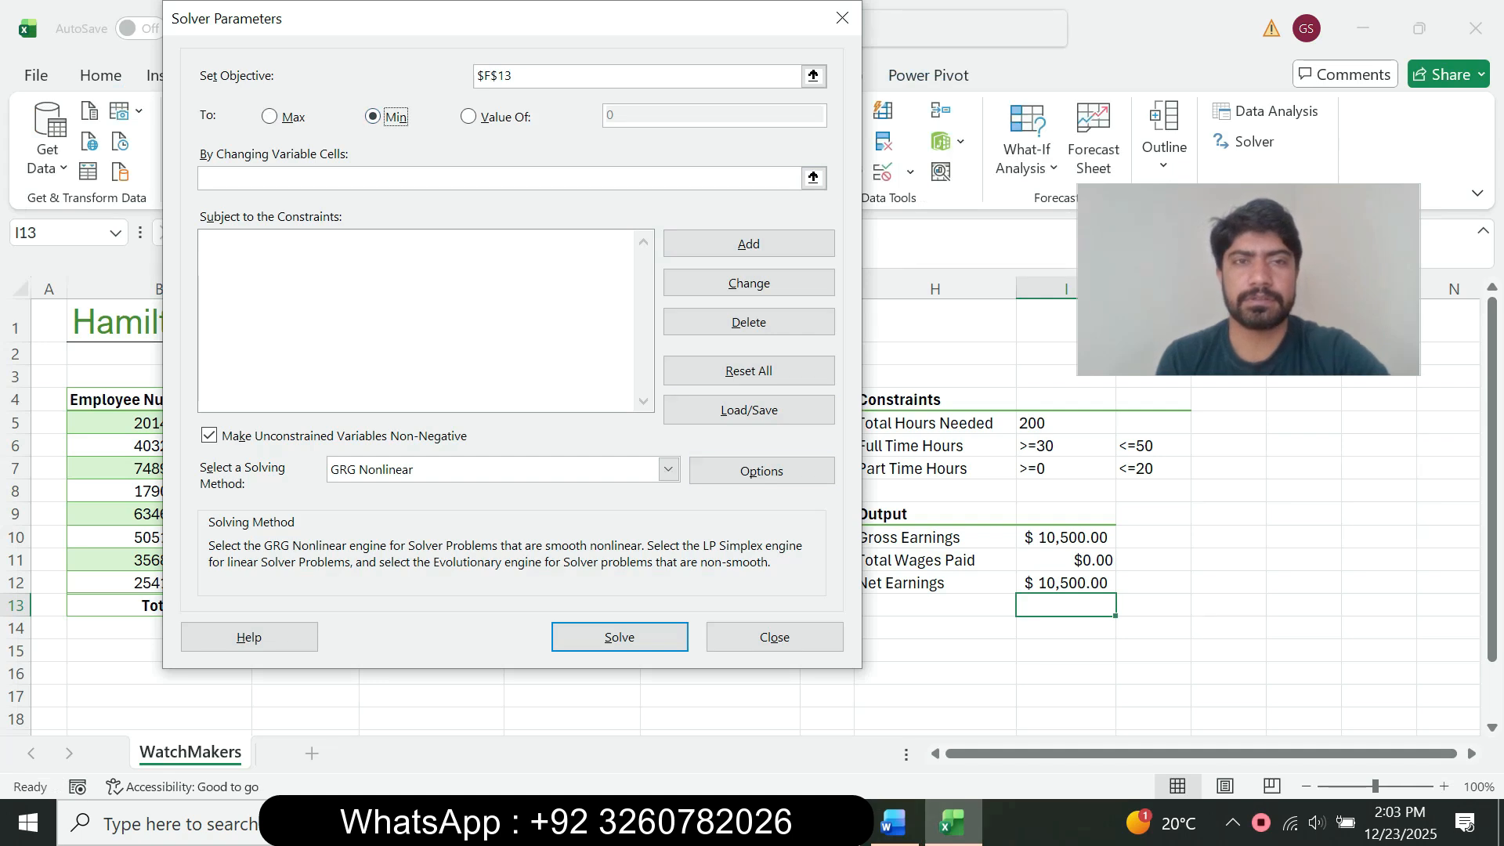
Step: Compare the step 5 instruction in Word with the Solver objective settings in Excel
{"action": "left_click", "coordinate": [893, 823]}
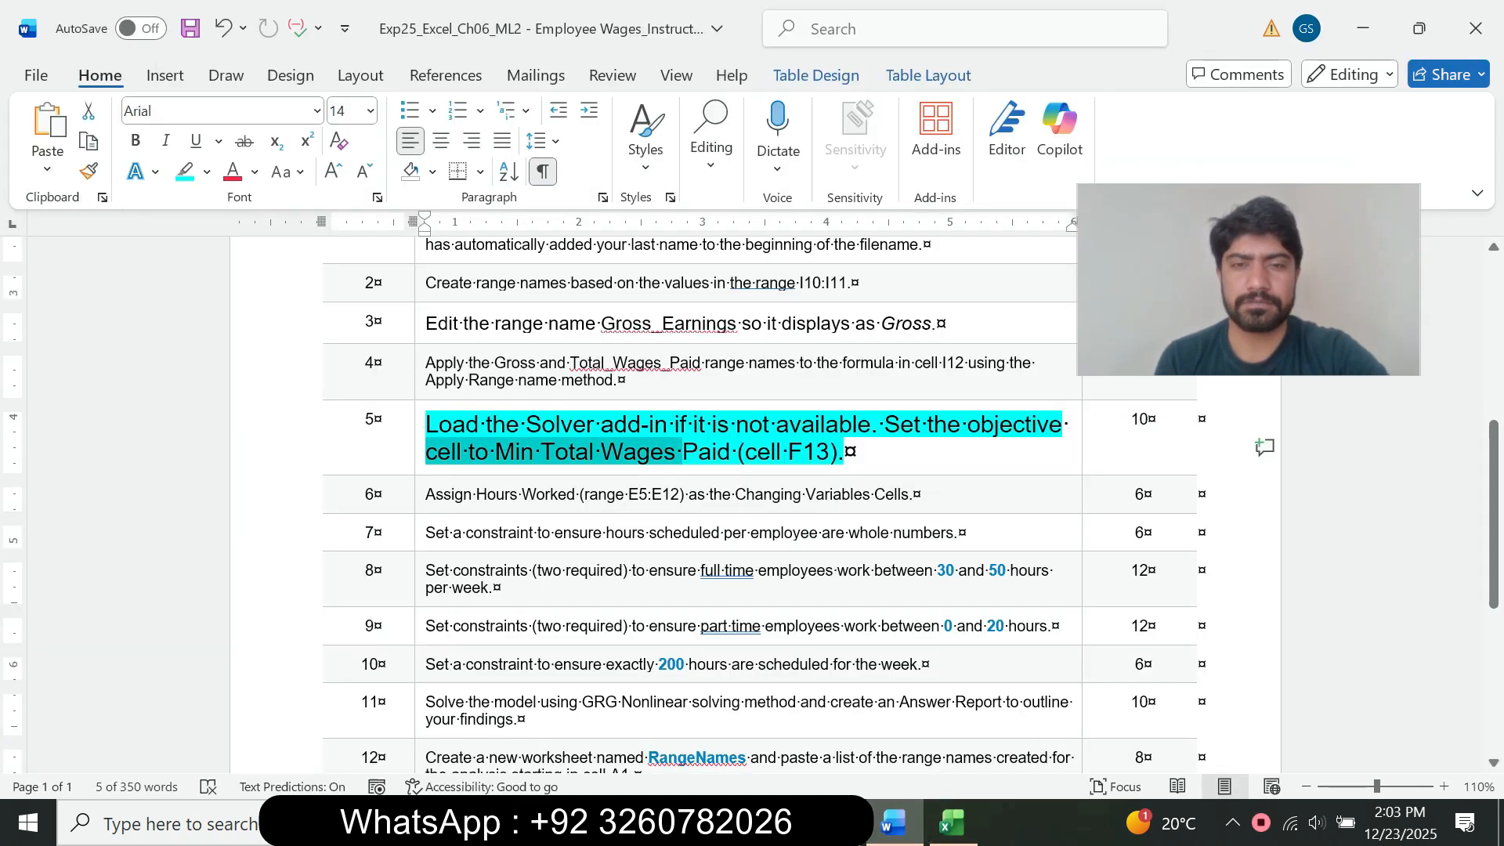
{"action": "left_click_drag", "start_coordinate": [426, 423], "coordinate": [736, 427]}
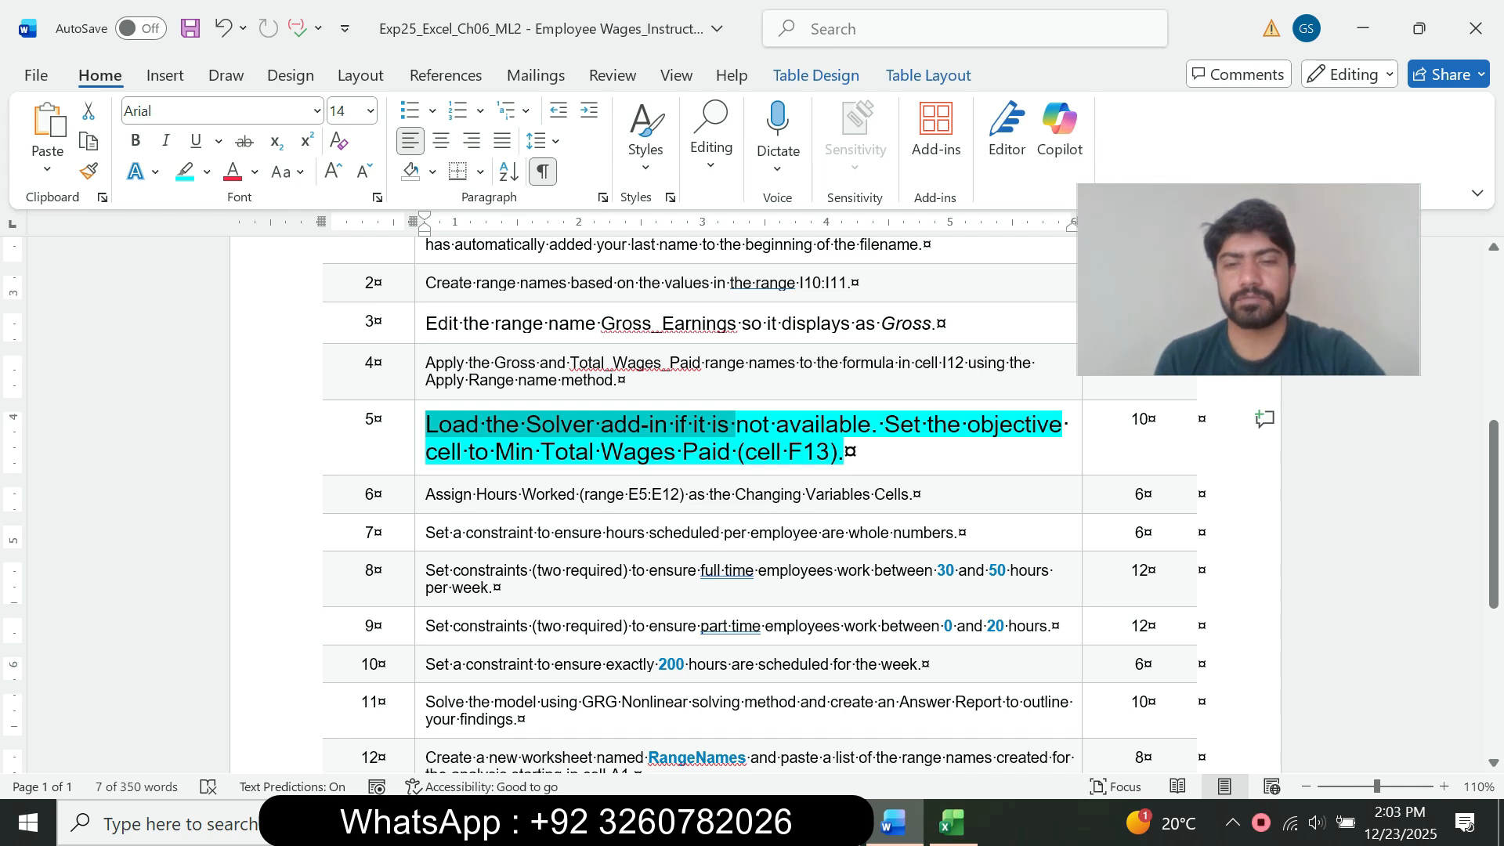
{"action": "left_click", "coordinate": [952, 822]}
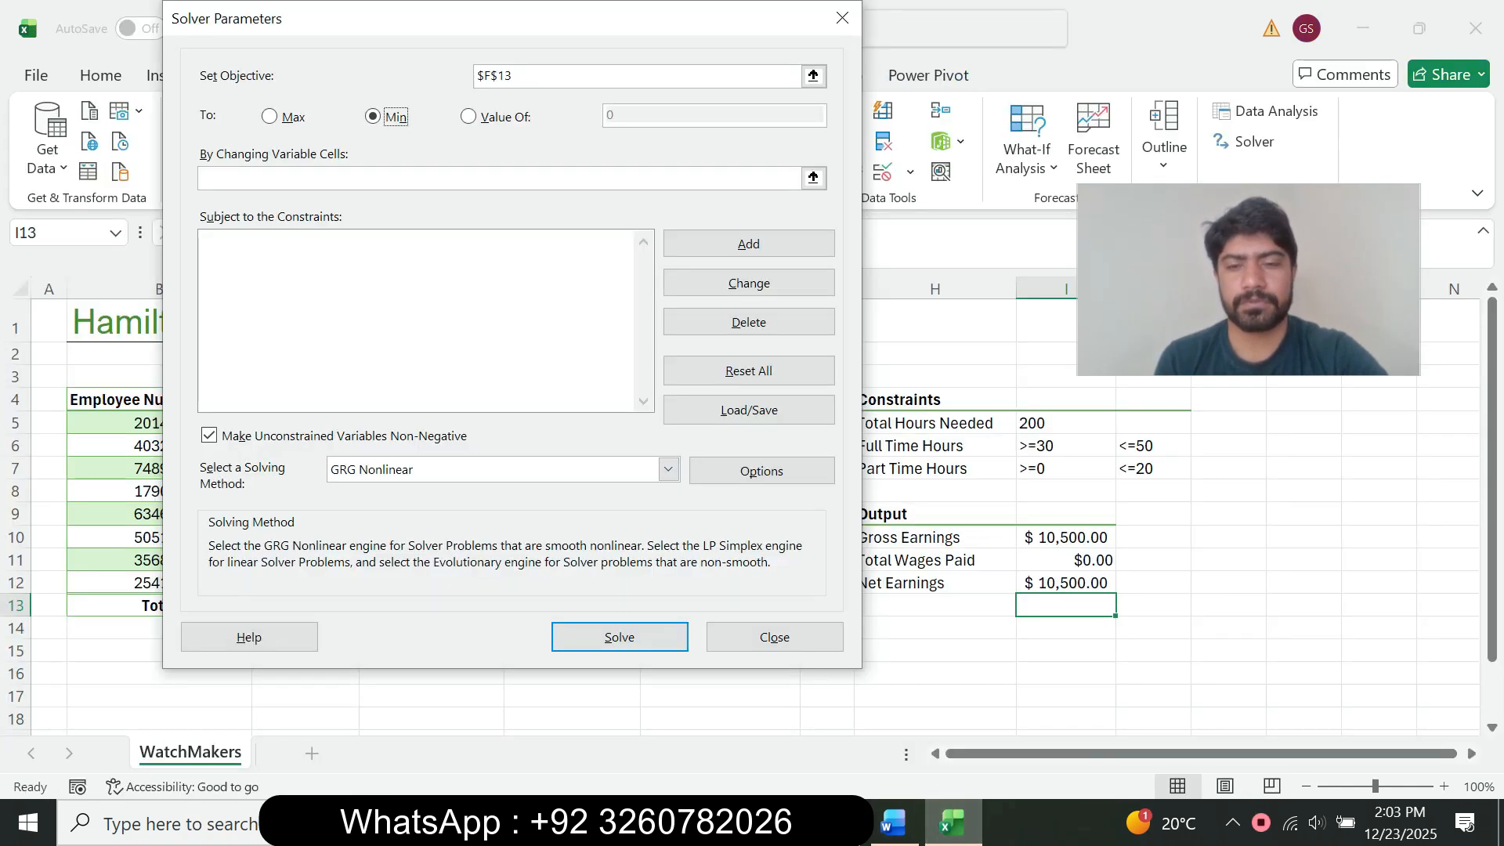
{"action": "left_click", "coordinate": [893, 822]}
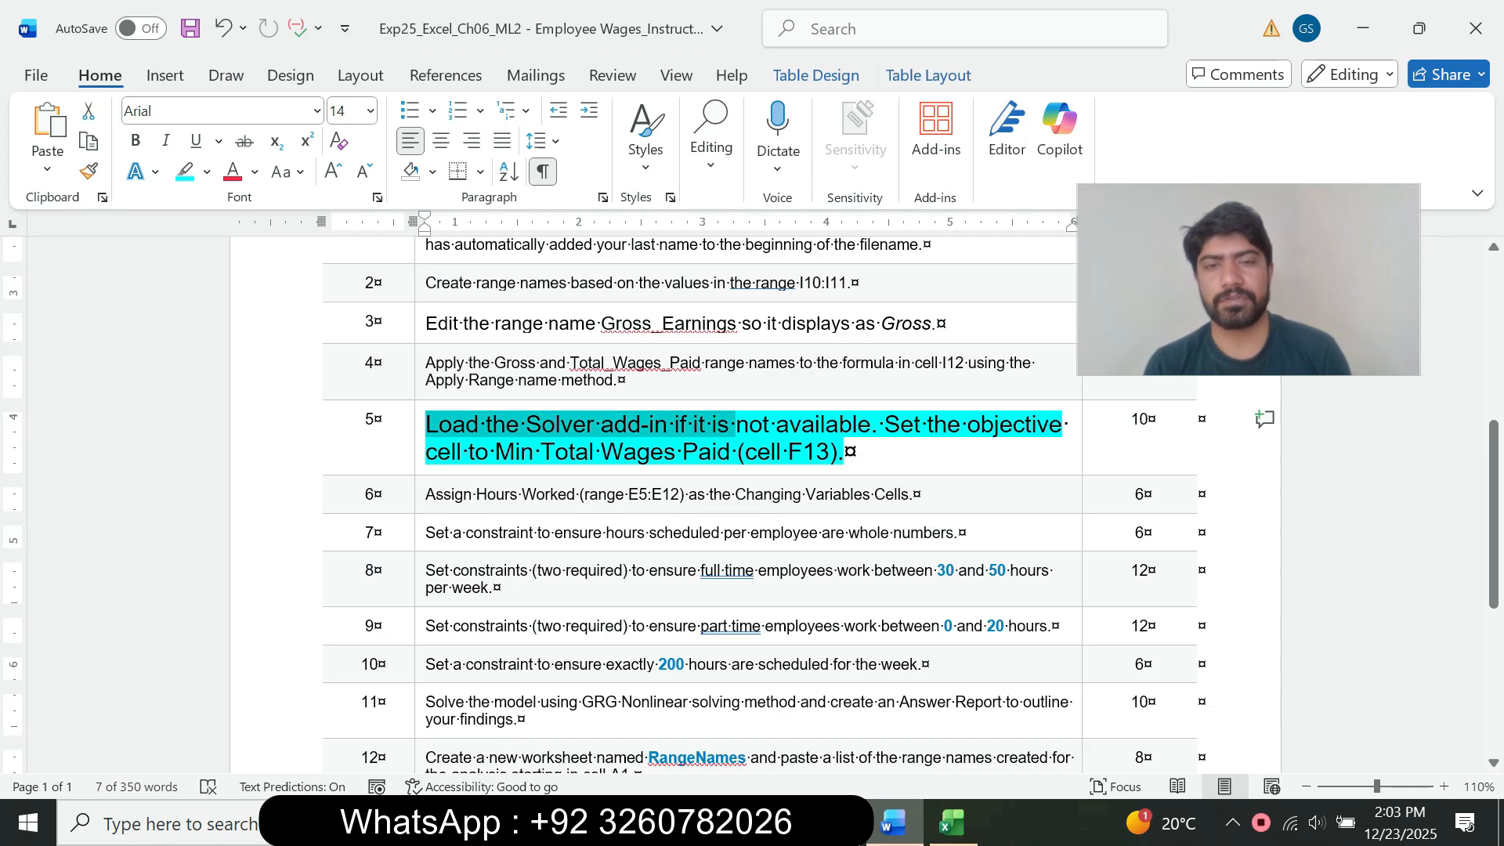
{"action": "left_click", "coordinate": [952, 822]}
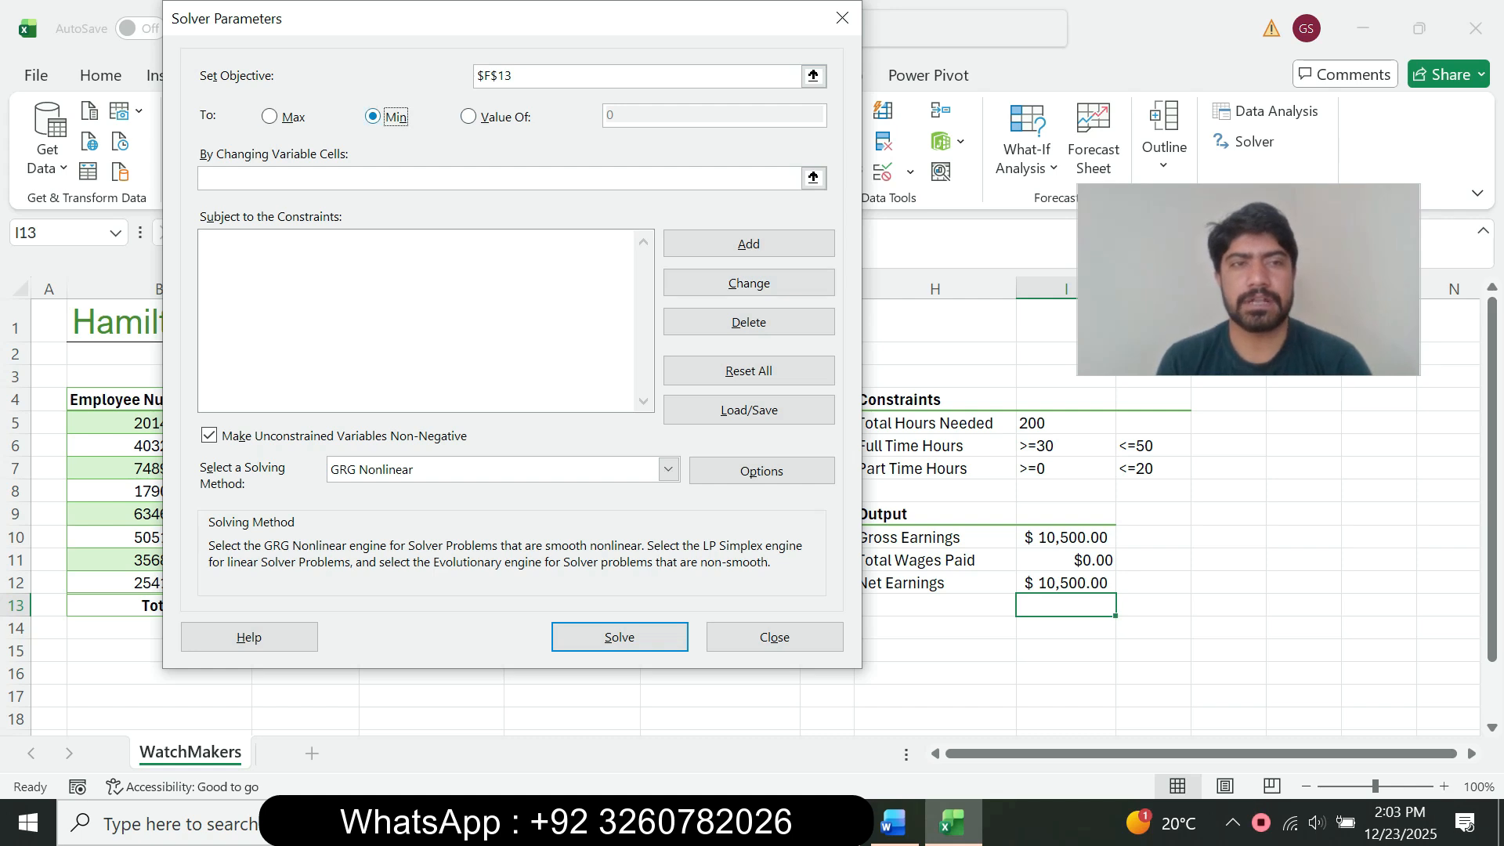
Step: Switch to Word, set the step 5 instruction text back to 9 pt and remove its highlight
{"action": "left_click", "coordinate": [893, 823]}
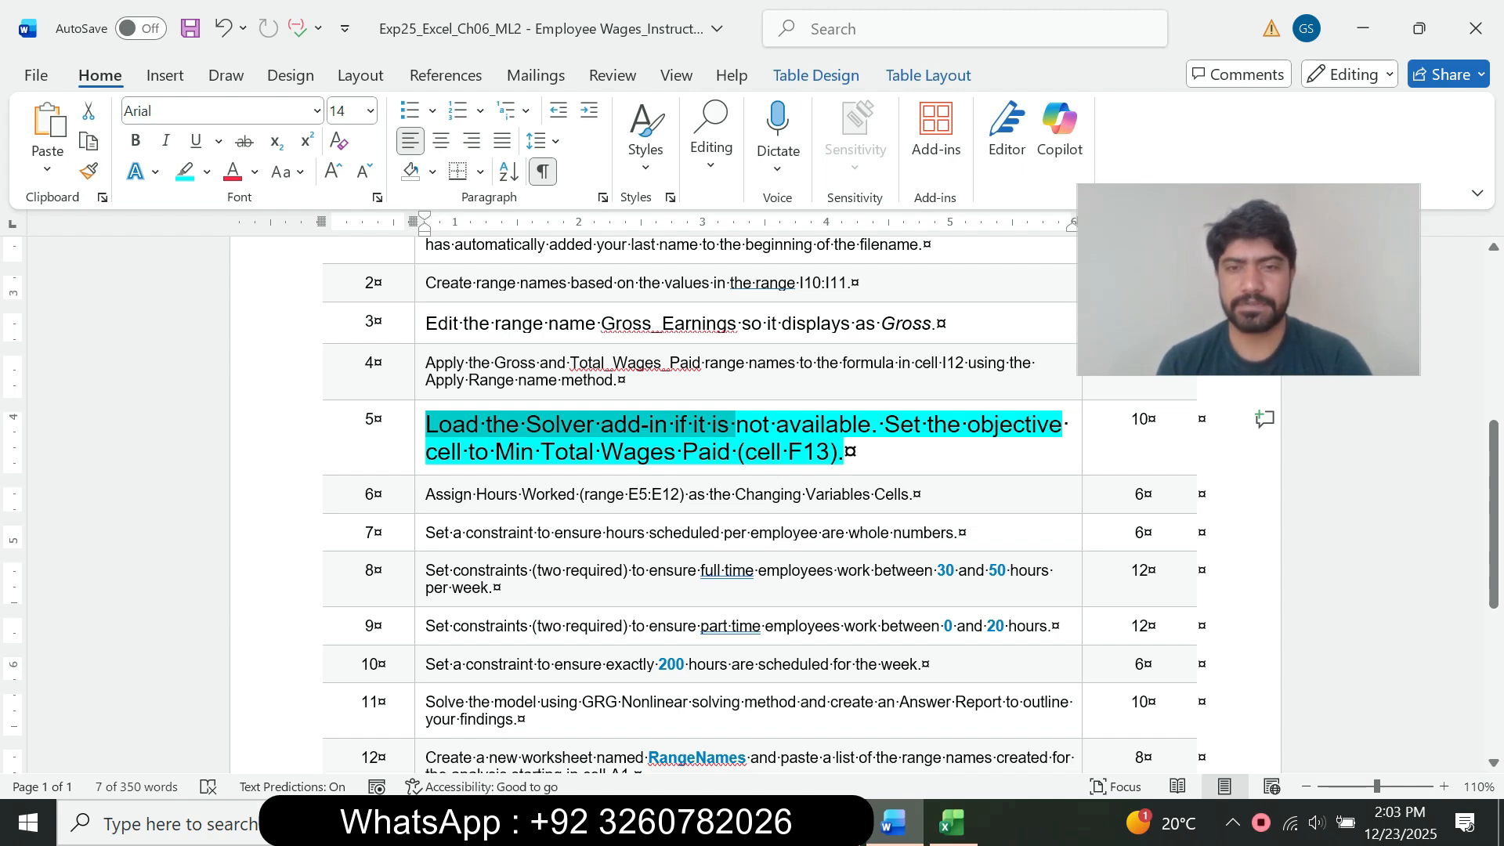
{"action": "left_click_drag", "start_coordinate": [735, 427], "coordinate": [858, 454]}
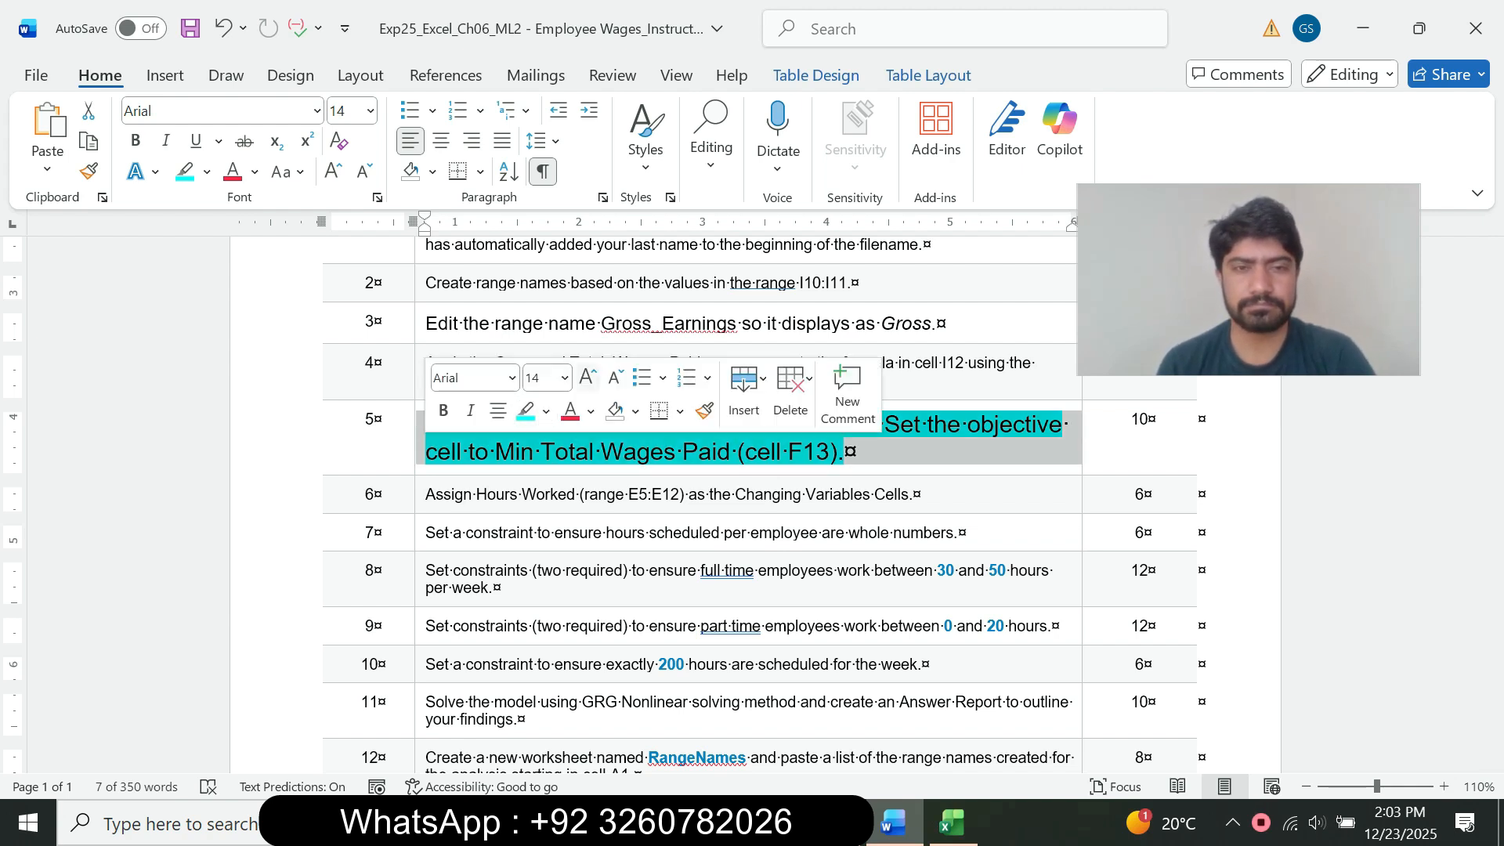
{"action": "left_click", "coordinate": [540, 379]}
{"action": "left_click", "coordinate": [565, 378]}
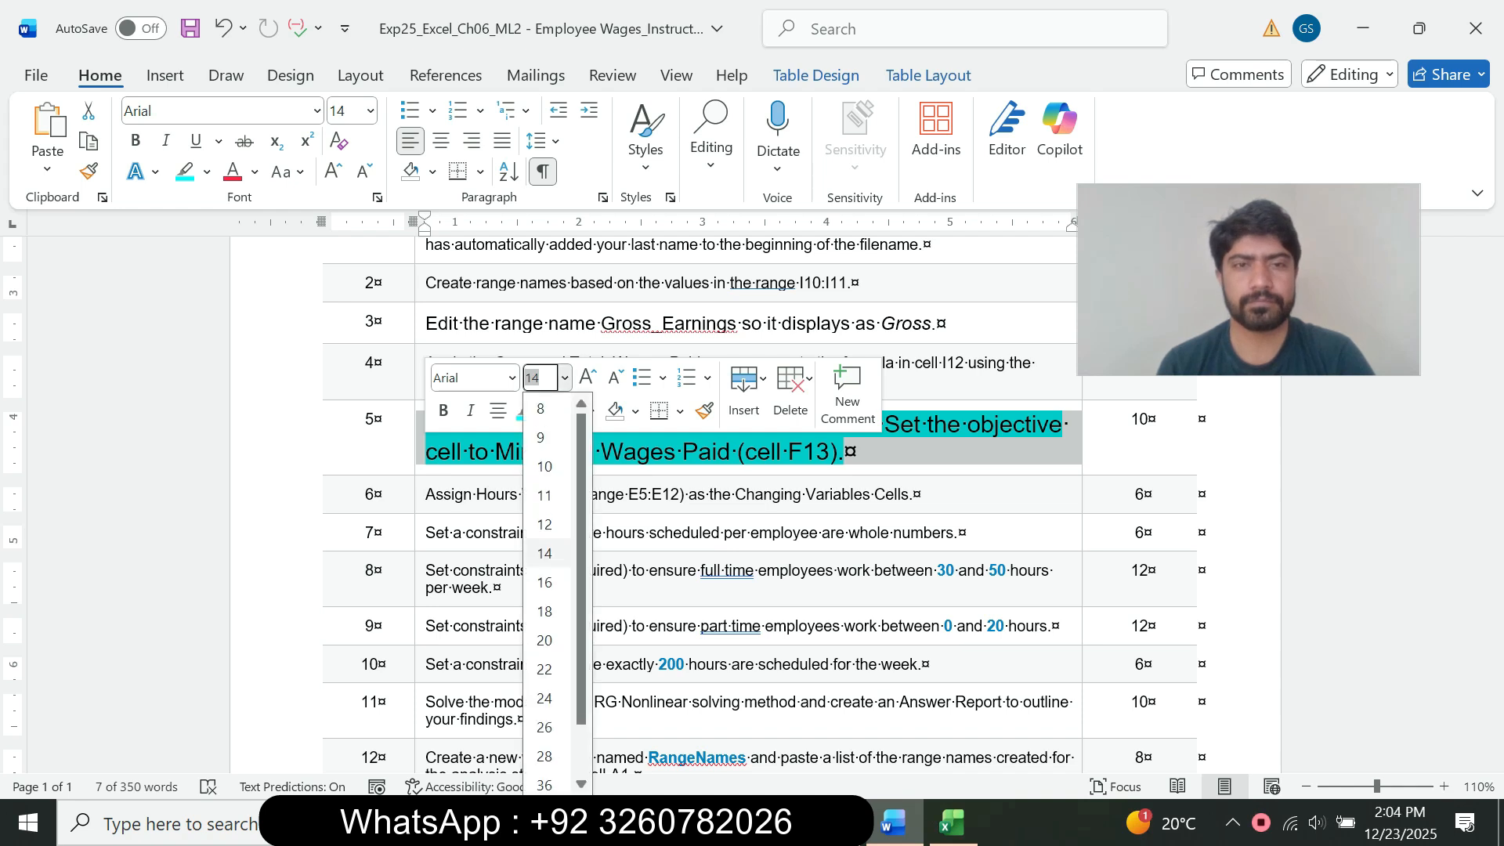
{"action": "left_click", "coordinate": [543, 436]}
{"action": "left_click", "coordinate": [546, 410]}
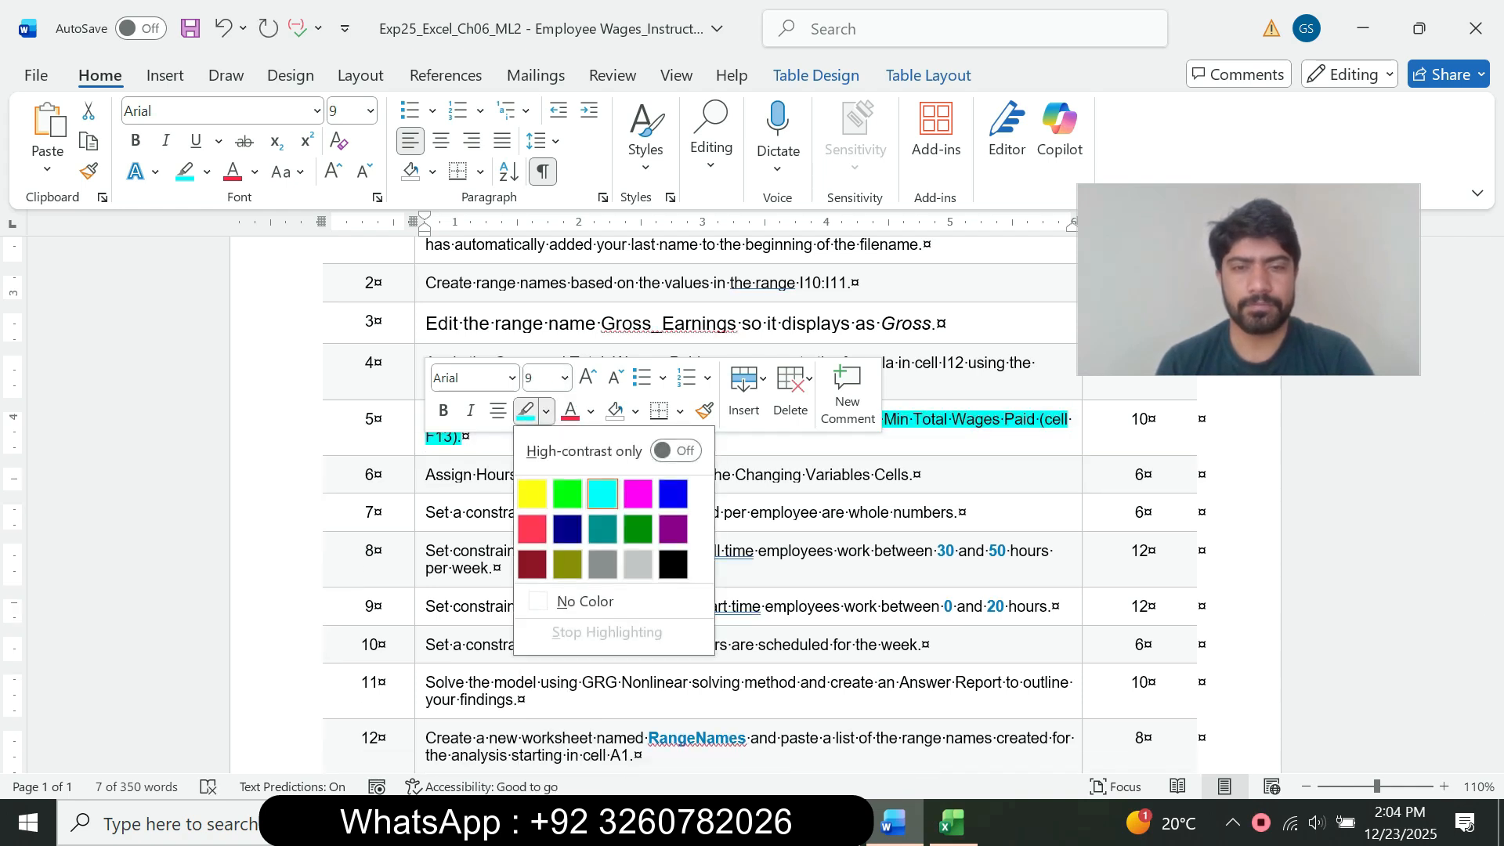
{"action": "left_click", "coordinate": [599, 601]}
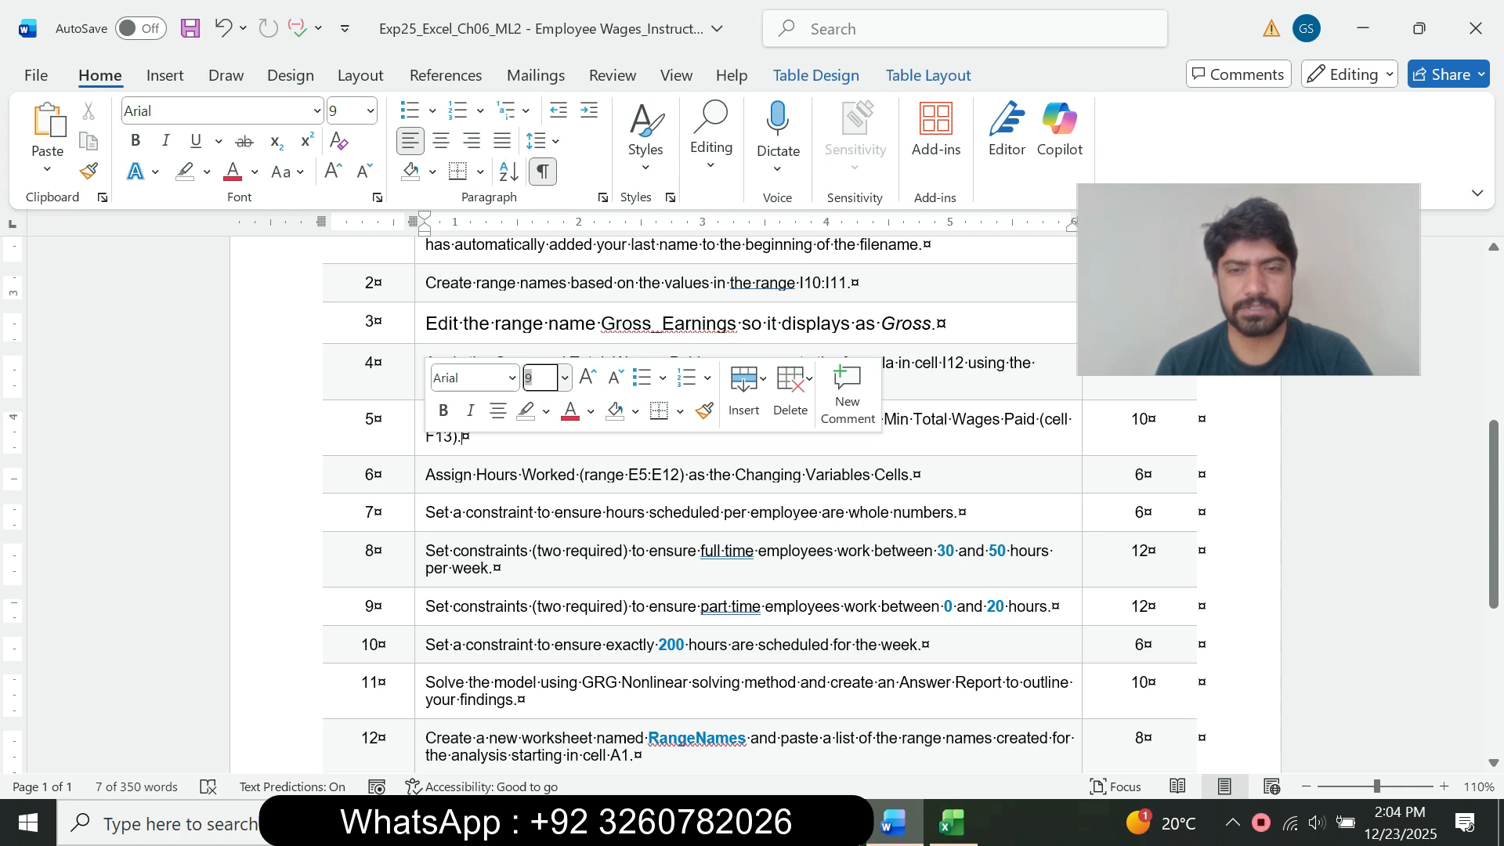
Step: Enlarge the step 6 instruction text to 12 pt, highlight it in turquoise, and select the E5:E12 range reference in it
{"action": "left_click", "coordinate": [421, 475]}
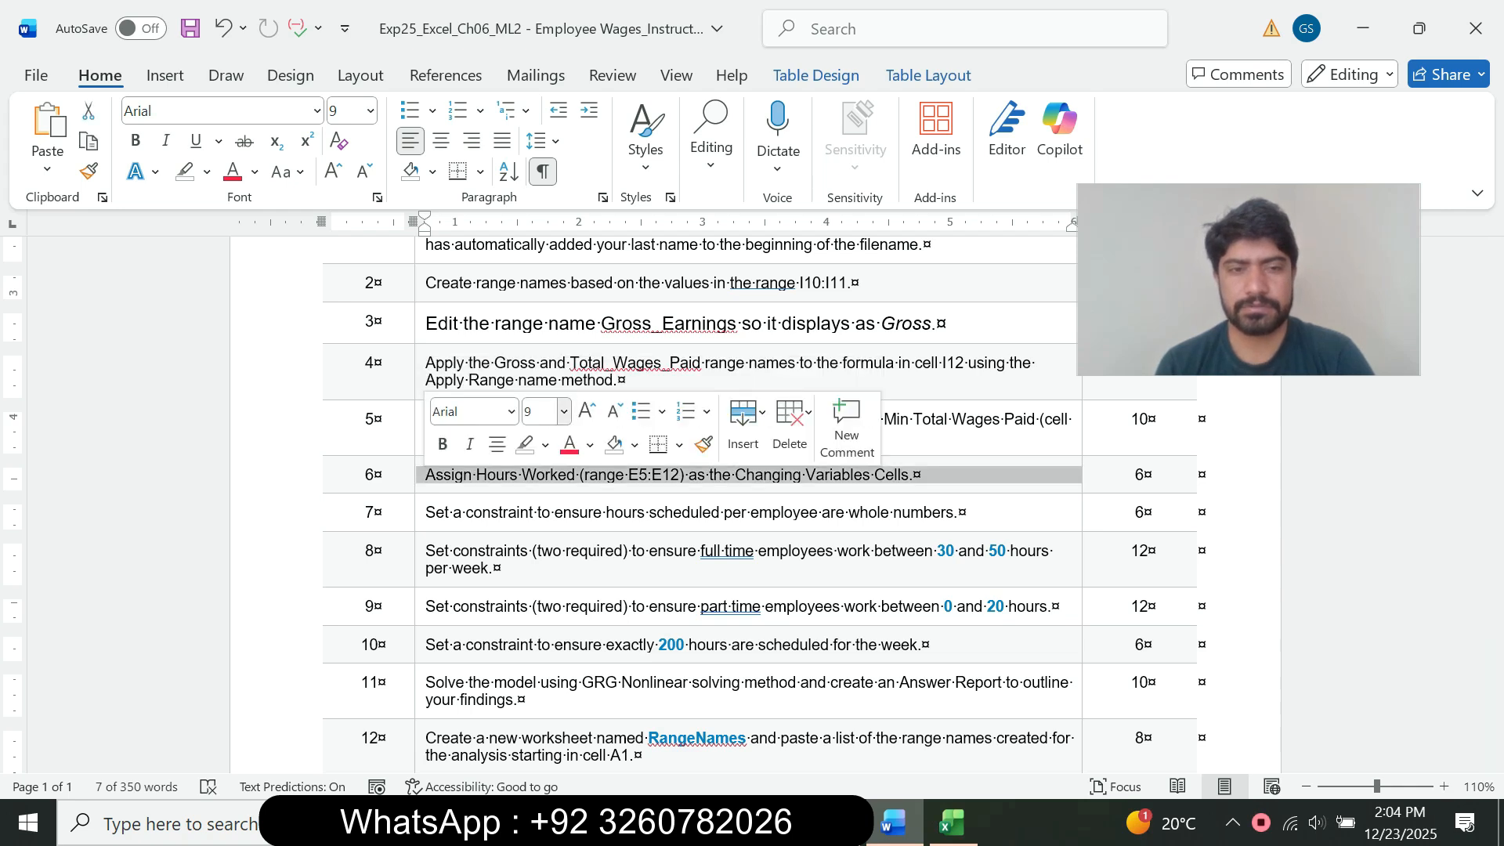
{"action": "left_click", "coordinate": [564, 411]}
{"action": "left_click", "coordinate": [544, 133]}
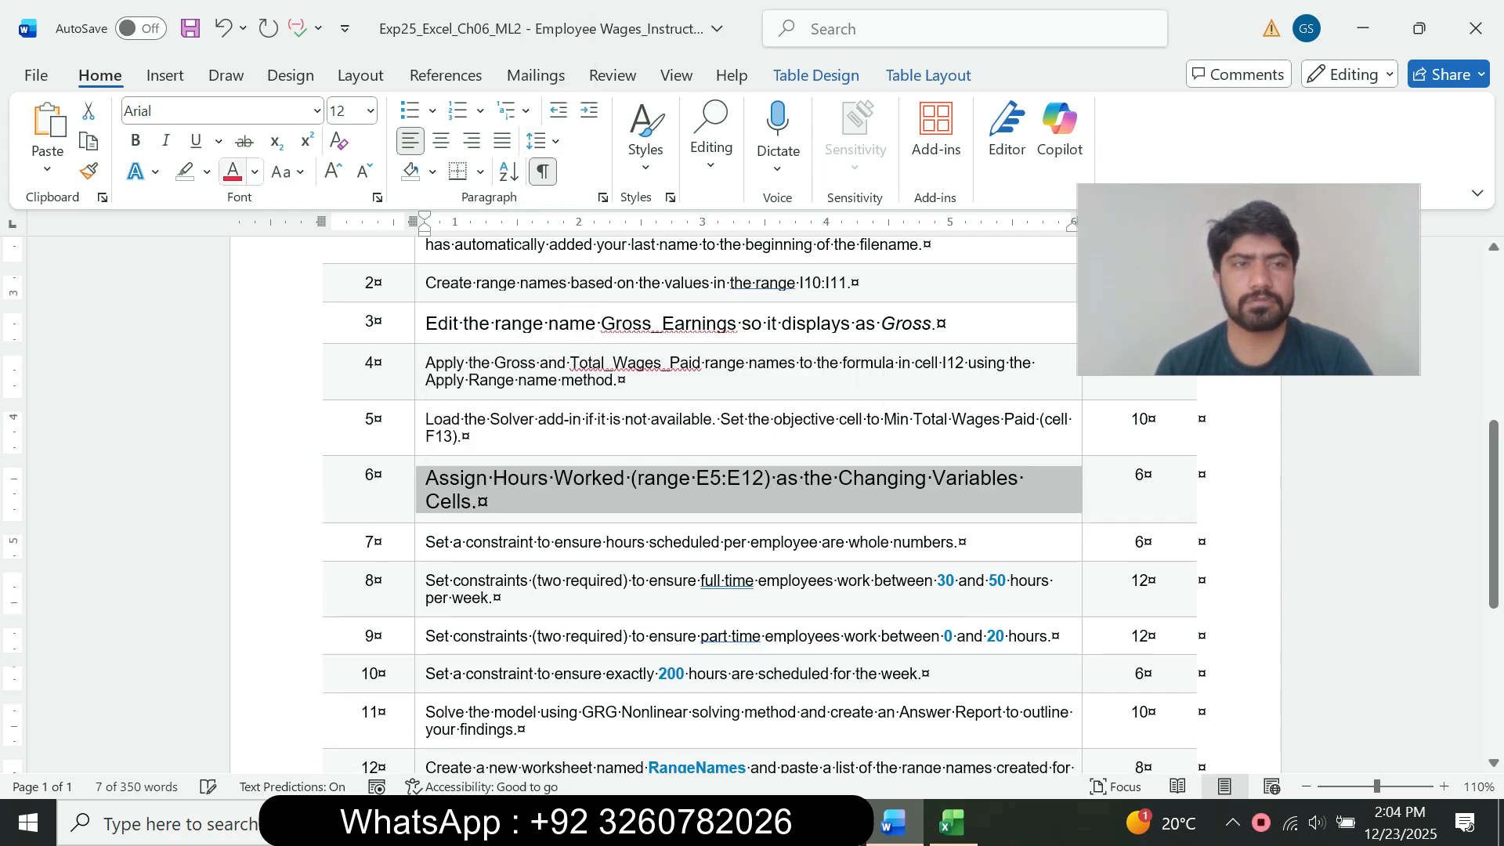
{"action": "left_click", "coordinate": [207, 172]}
{"action": "left_click", "coordinate": [260, 254]}
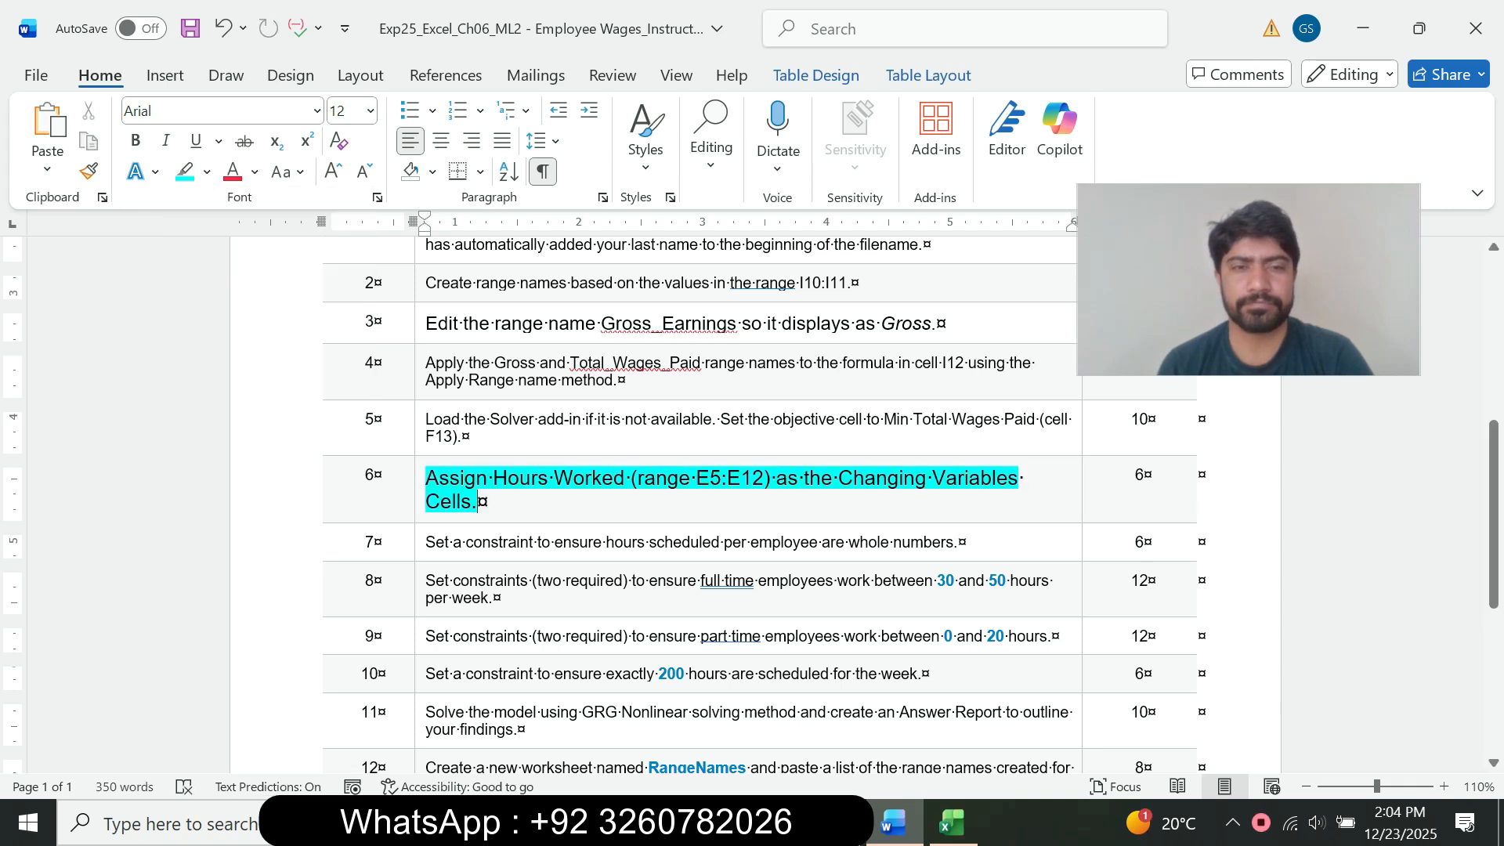
{"action": "left_click_drag", "start_coordinate": [439, 478], "coordinate": [477, 503]}
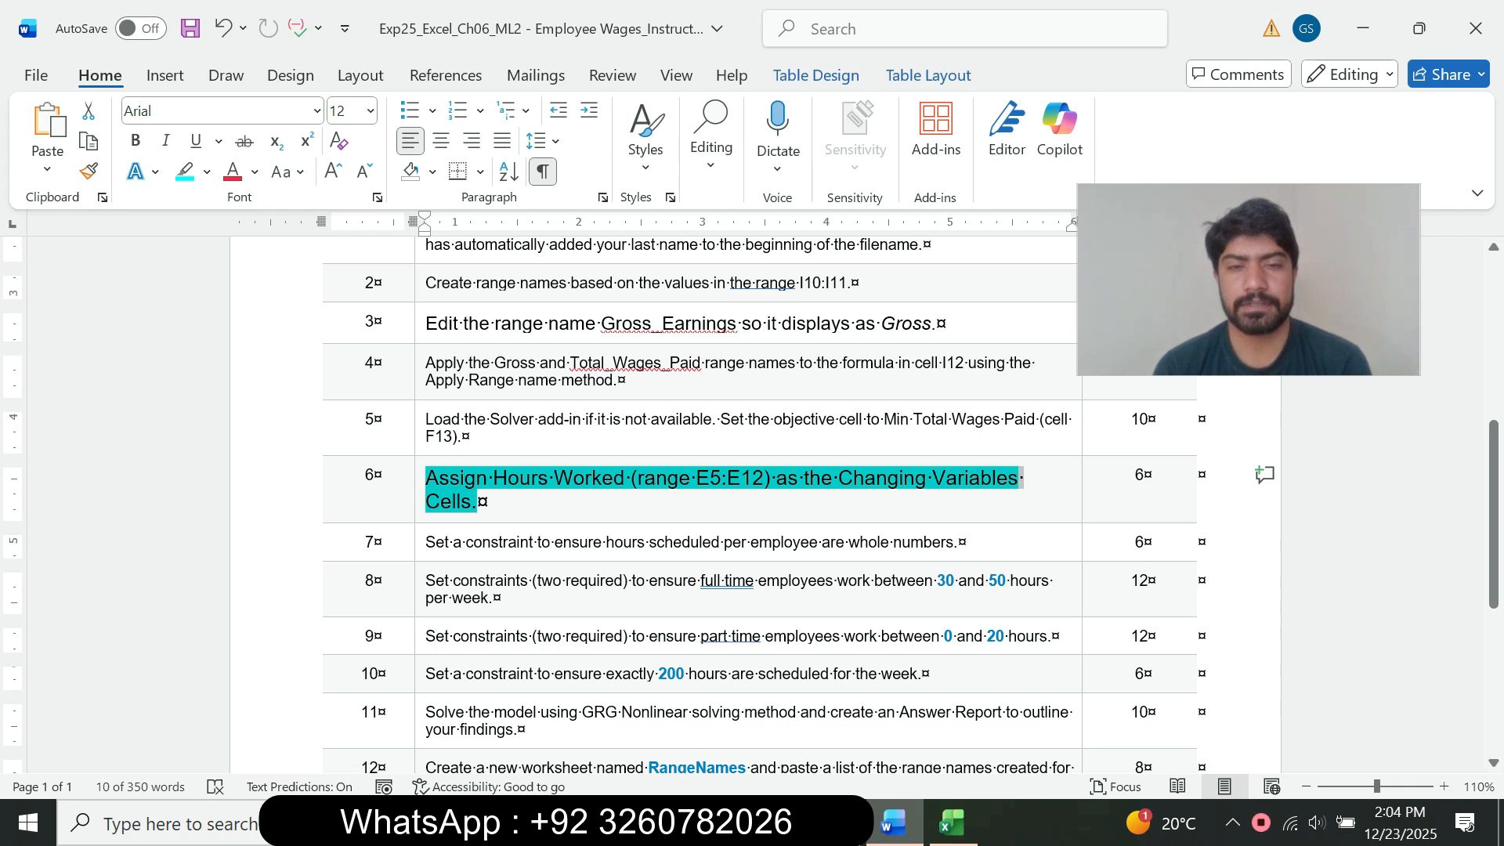
{"action": "left_click", "coordinate": [696, 477]}
{"action": "left_click_drag", "start_coordinate": [695, 478], "coordinate": [764, 478]}
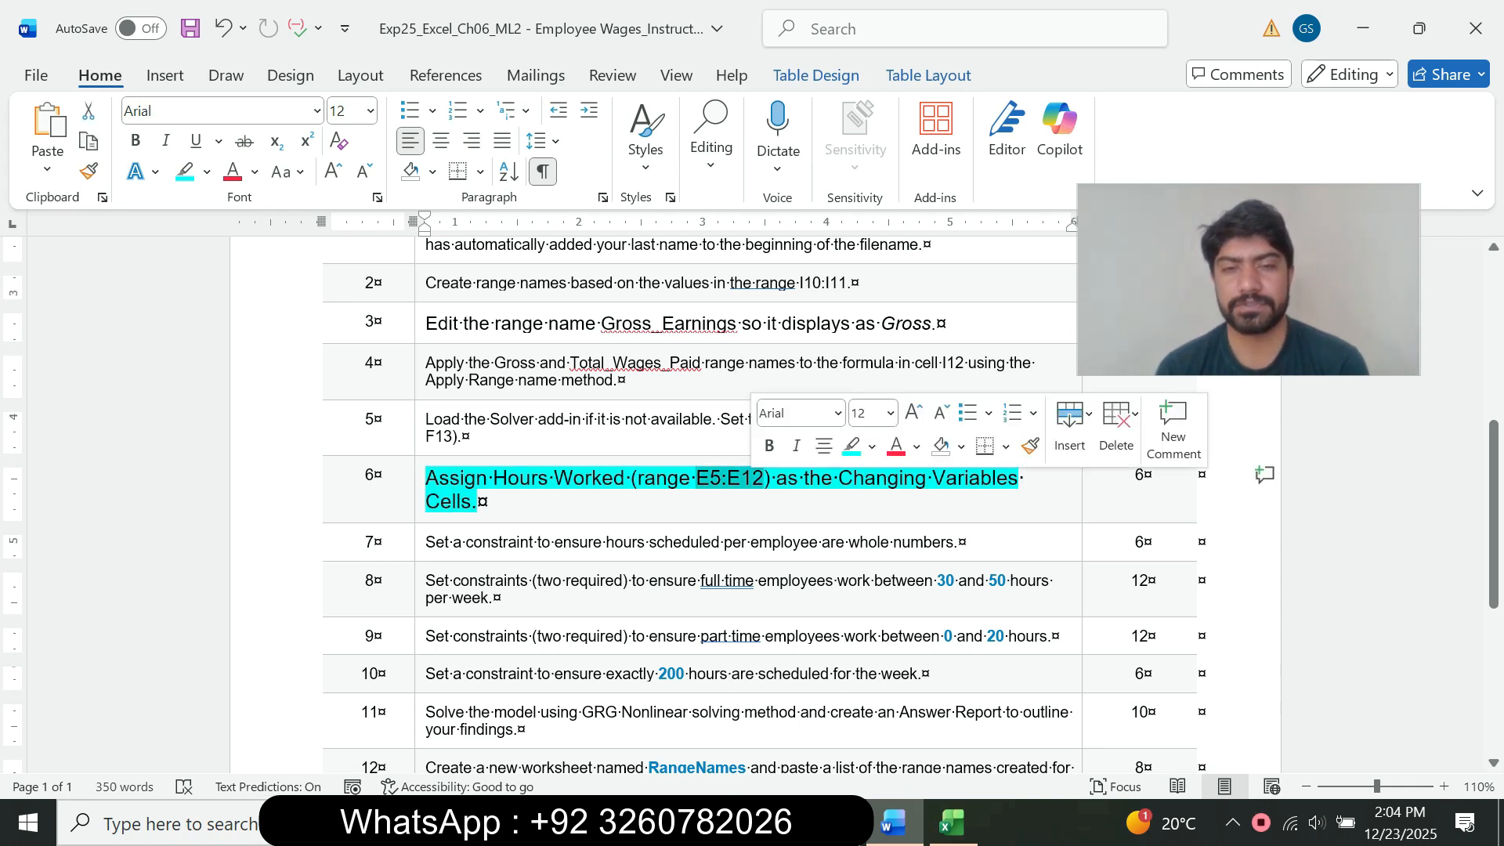
Step: In Excel, set Solver's changing variable cells to the Hours Worked range $E$5:$E$12 and check them against step 6 in Word
{"action": "key", "text": "alt+Tab"}
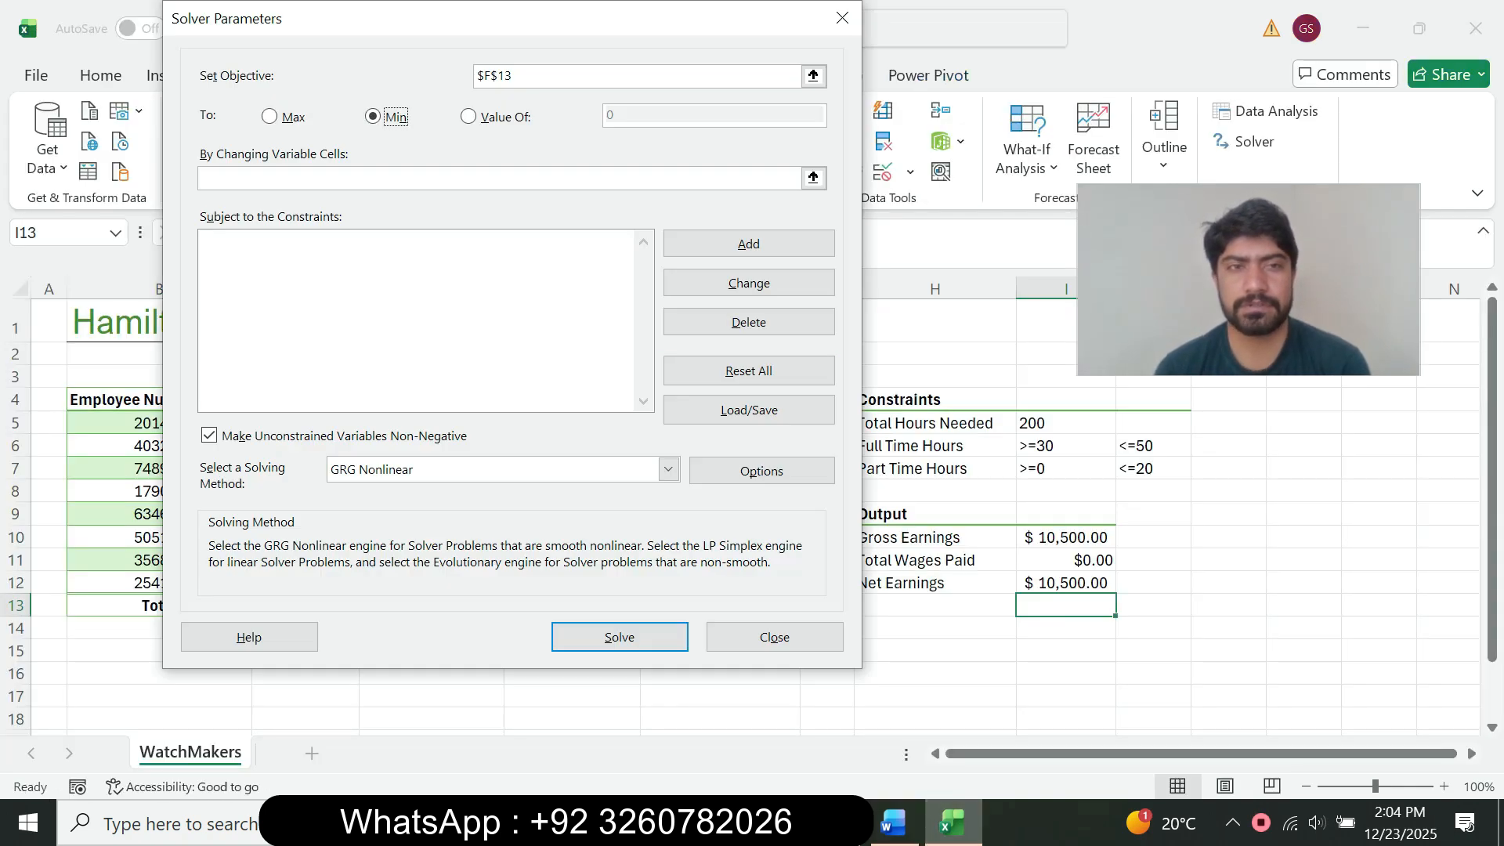
{"action": "left_click", "coordinate": [813, 179]}
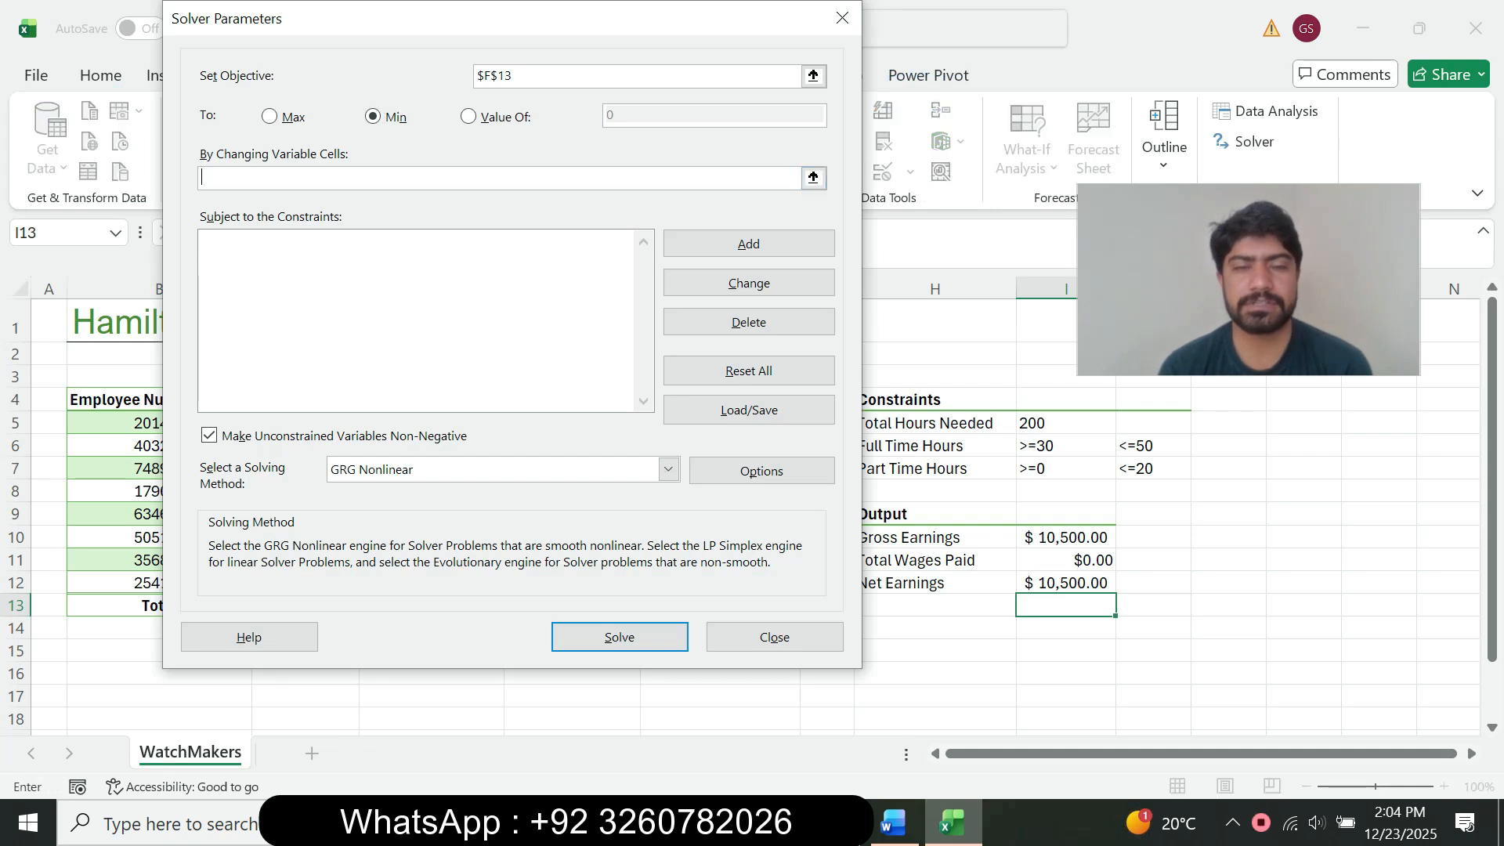
{"action": "key", "text": "alt+Tab"}
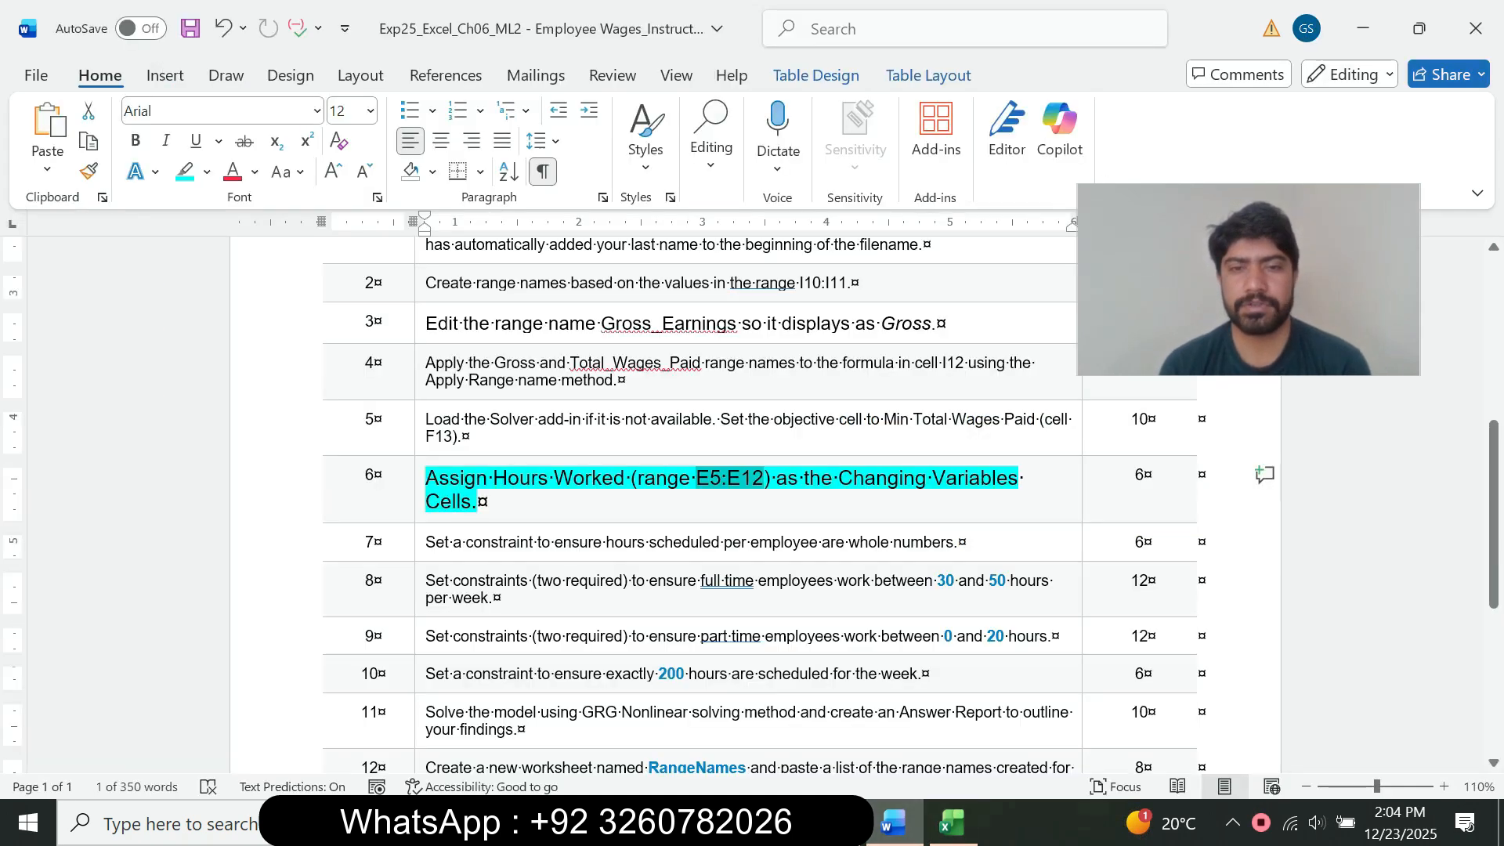
{"action": "key", "text": "alt+Tab"}
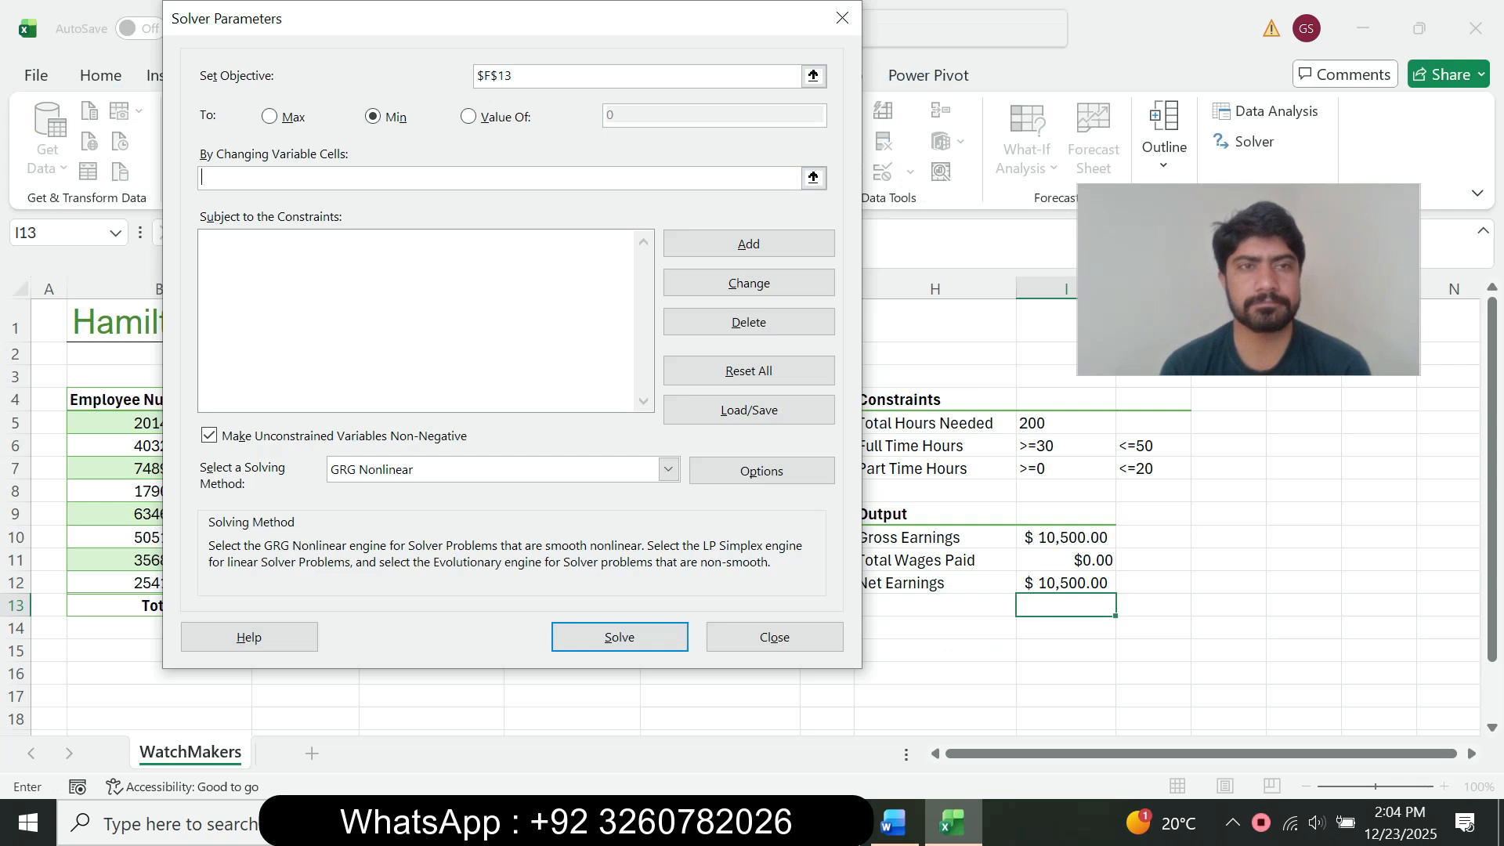
{"action": "left_click_drag", "start_coordinate": [329, 18], "coordinate": [998, 173]}
{"action": "left_click", "coordinate": [1463, 332]}
{"action": "left_click_drag", "start_coordinate": [572, 422], "coordinate": [619, 583]}
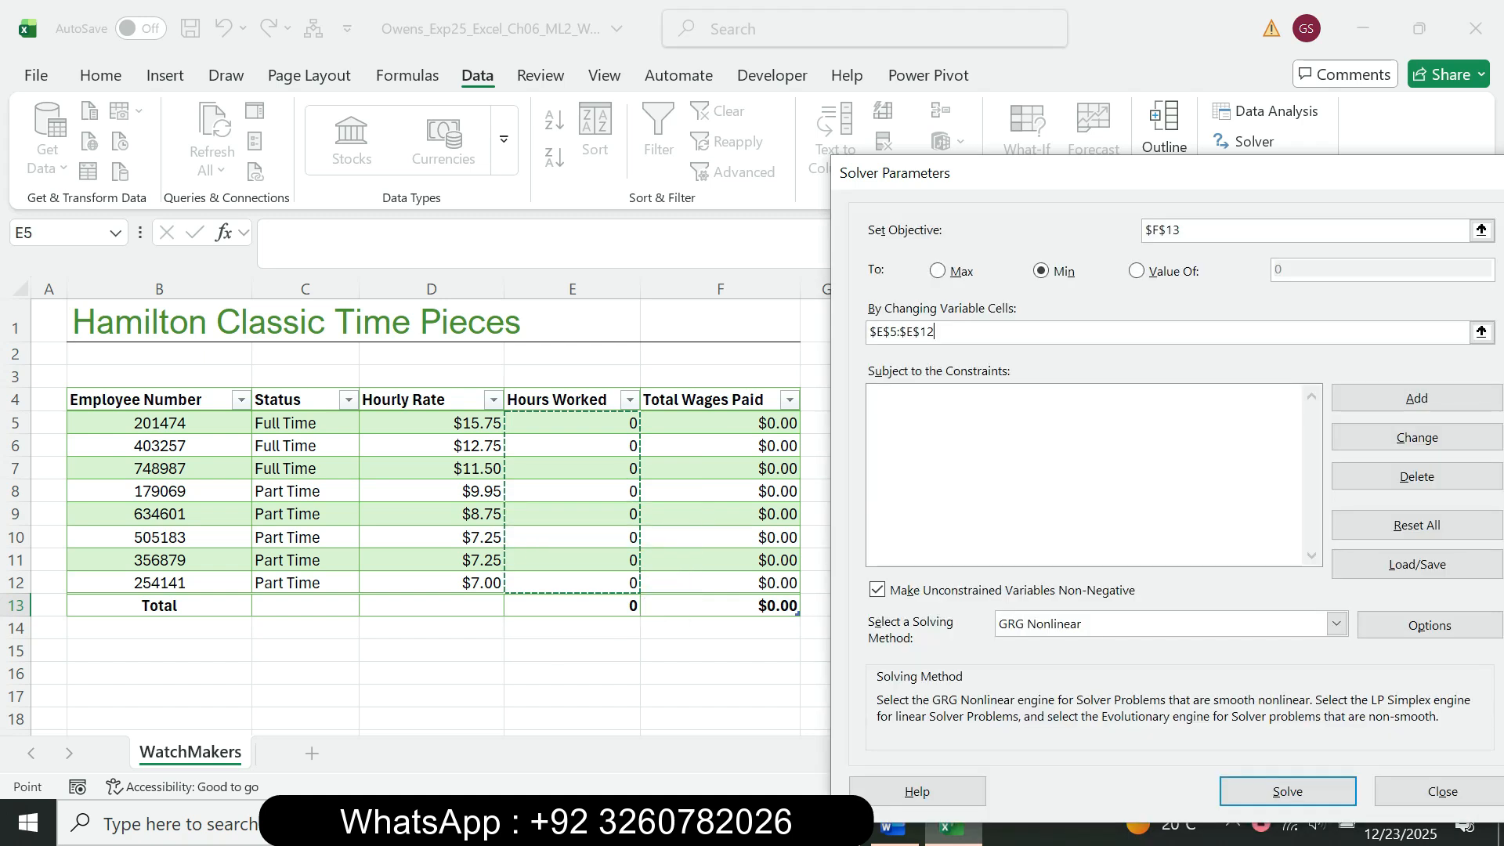
{"action": "left_click_drag", "start_coordinate": [1175, 169], "coordinate": [431, 33]}
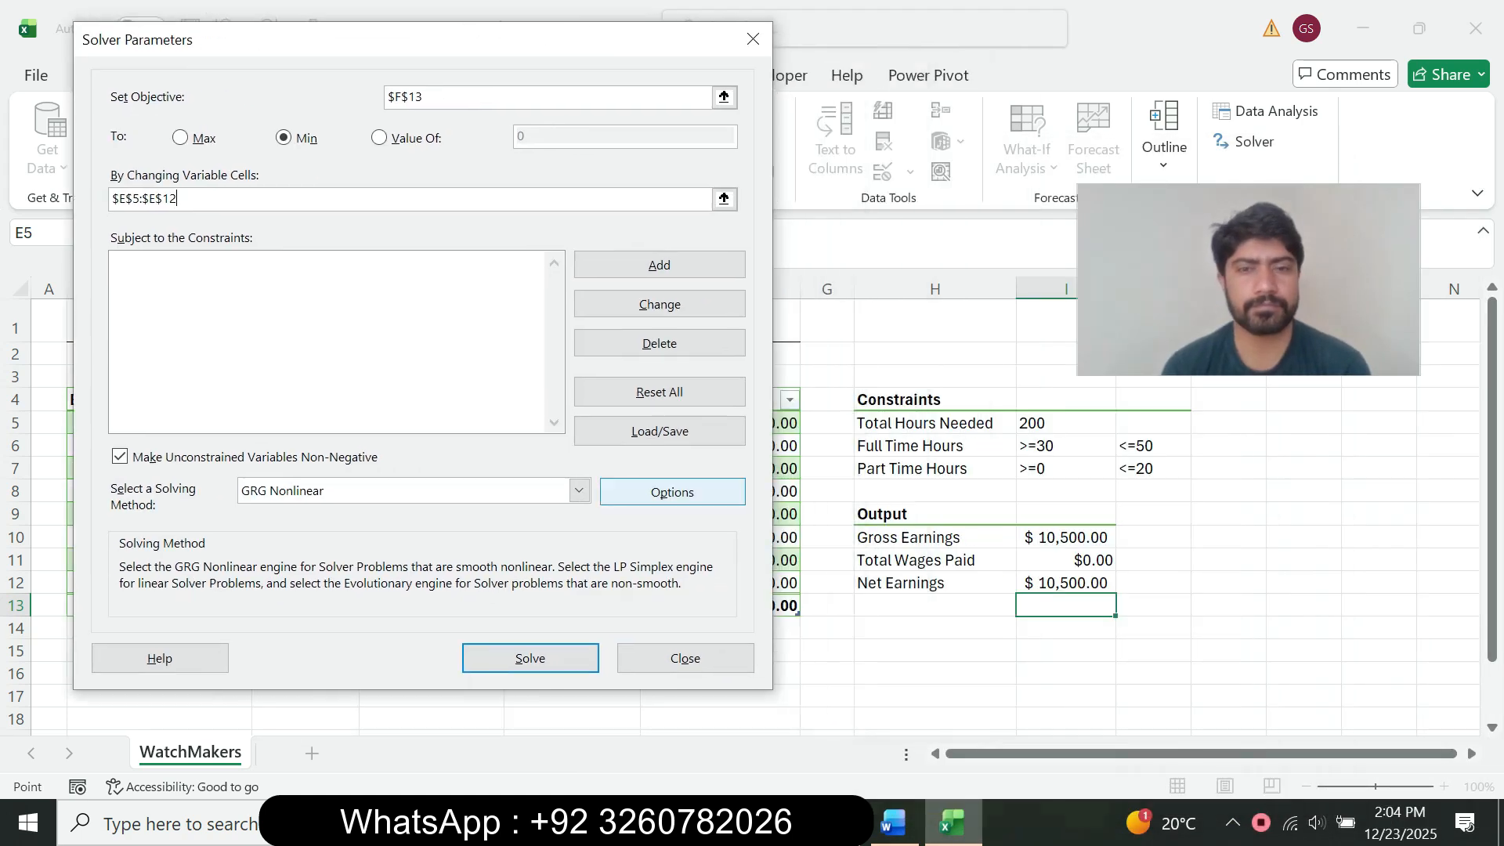
{"action": "left_click", "coordinate": [892, 823]}
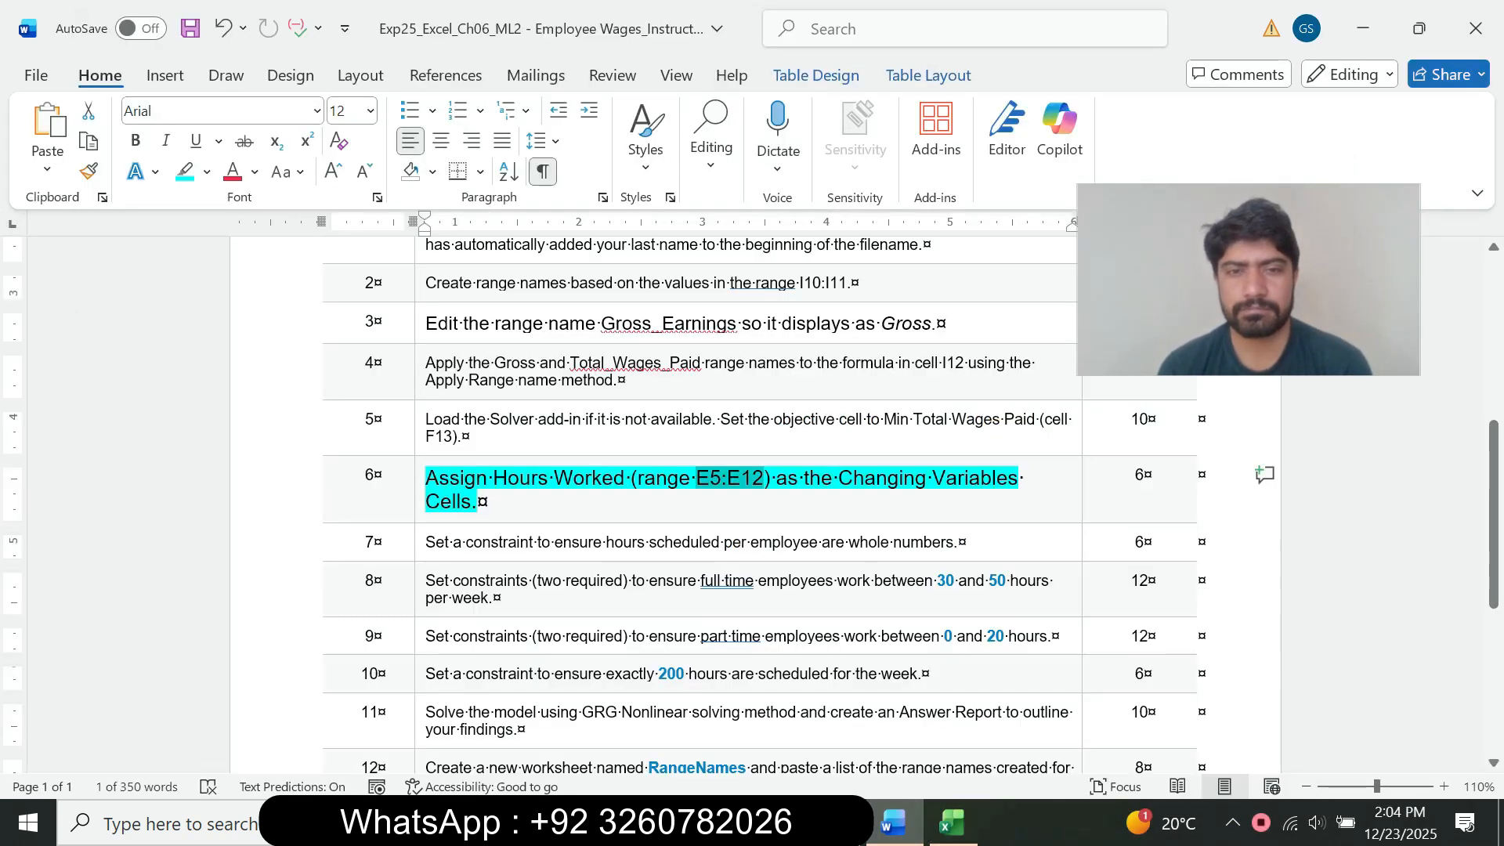
{"action": "left_click", "coordinate": [952, 823]}
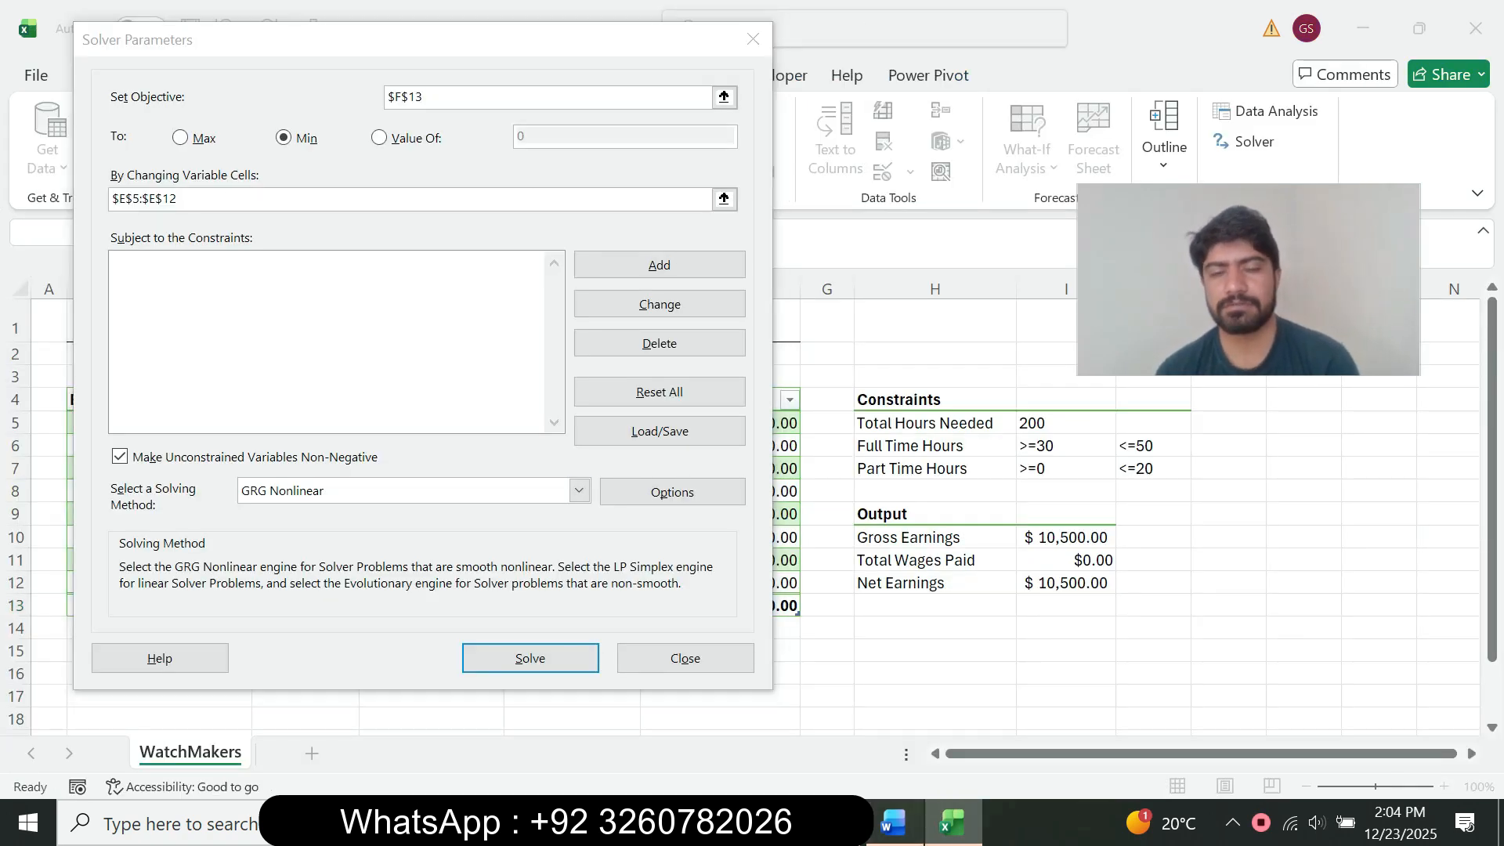
Step: Return to Word, set the step 6 instruction text to 9 pt and clear its highlight
{"action": "left_click", "coordinate": [893, 823]}
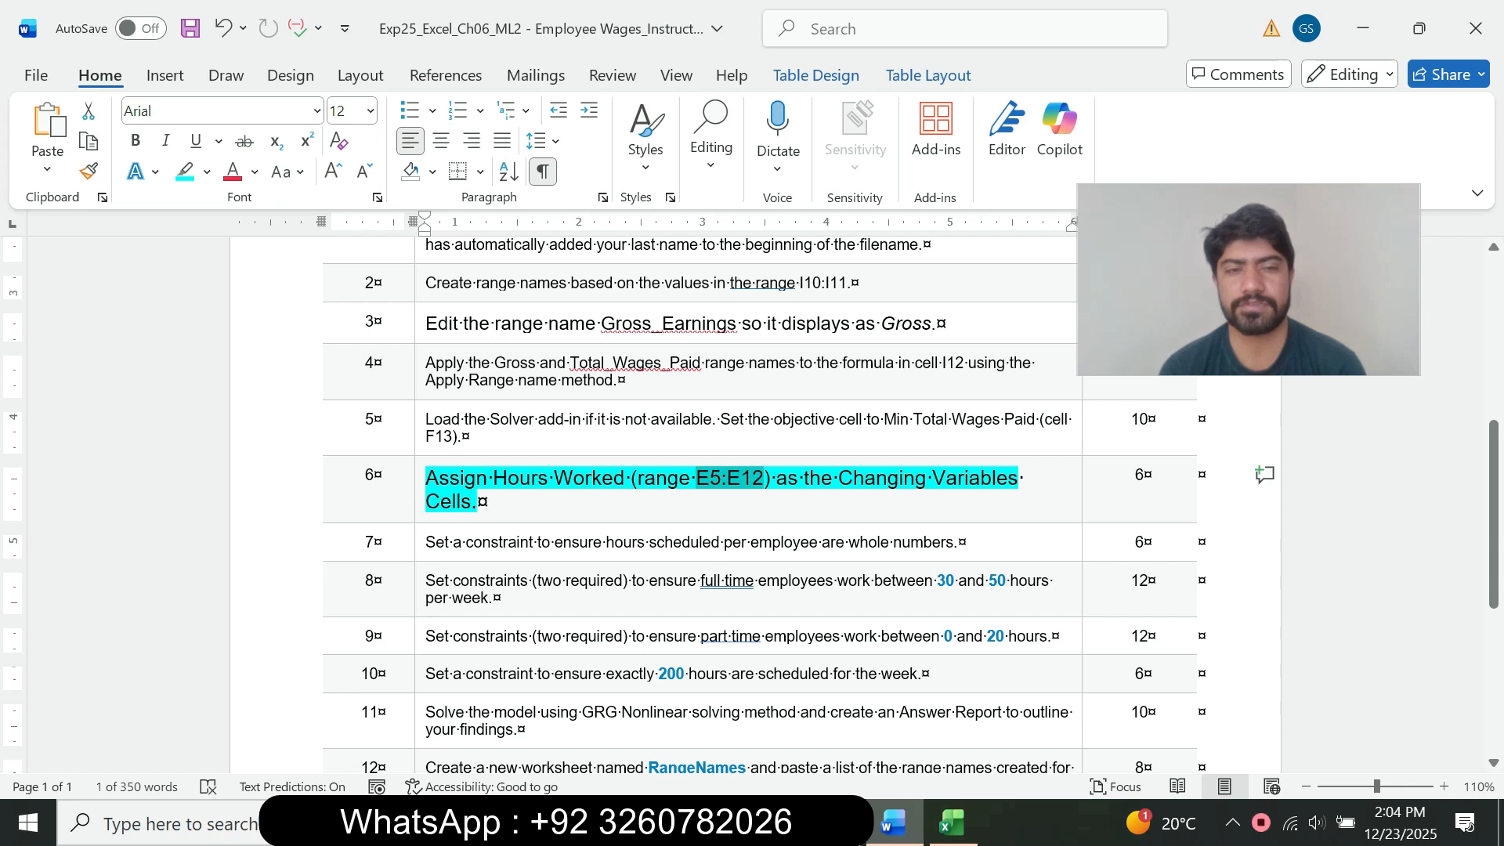
{"action": "left_click", "coordinate": [421, 506]}
{"action": "left_click", "coordinate": [560, 439]}
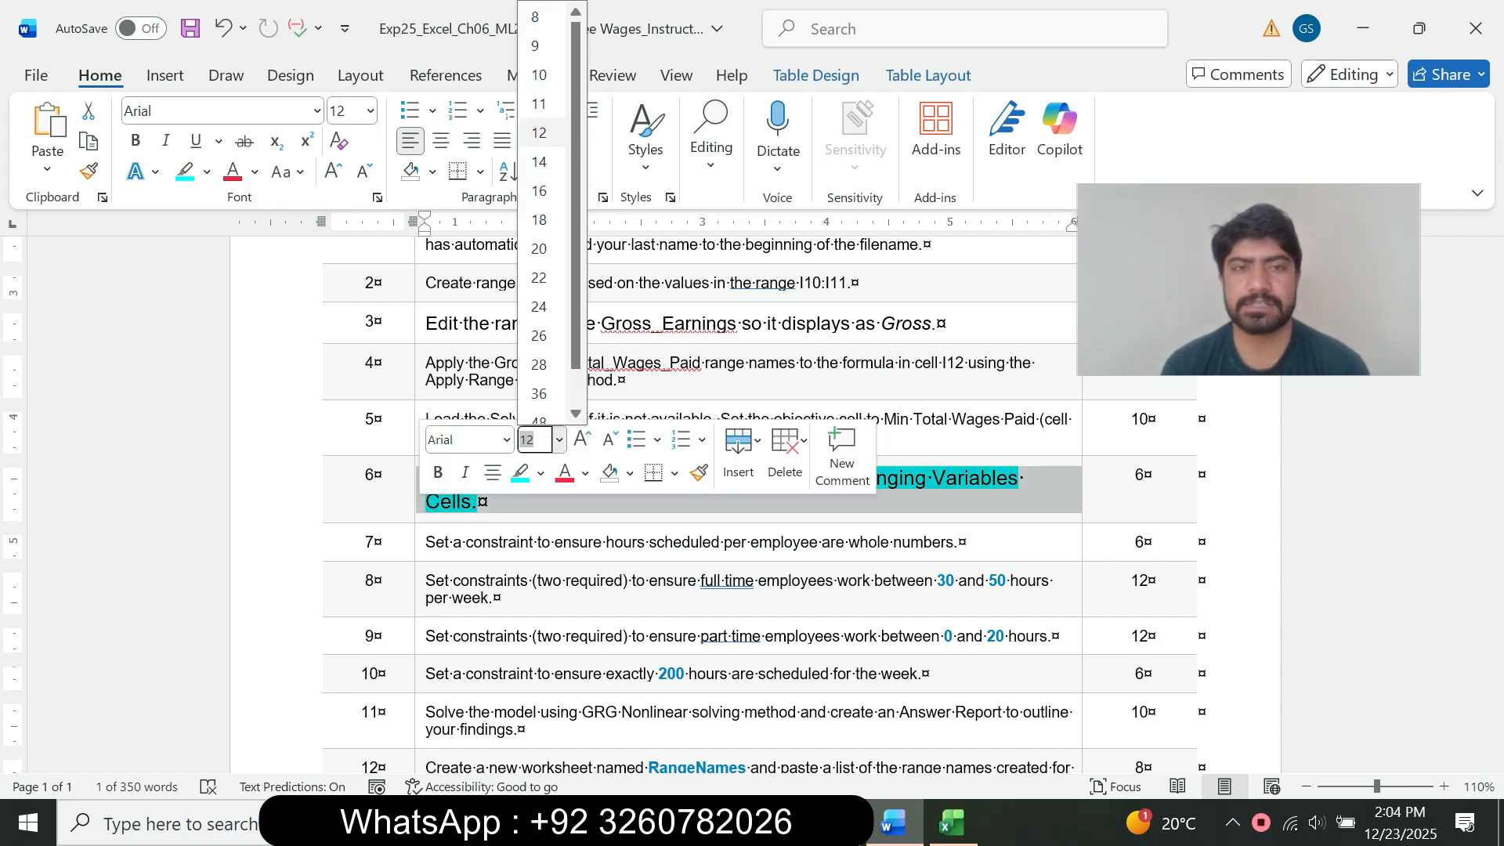
{"action": "left_click", "coordinate": [536, 45]}
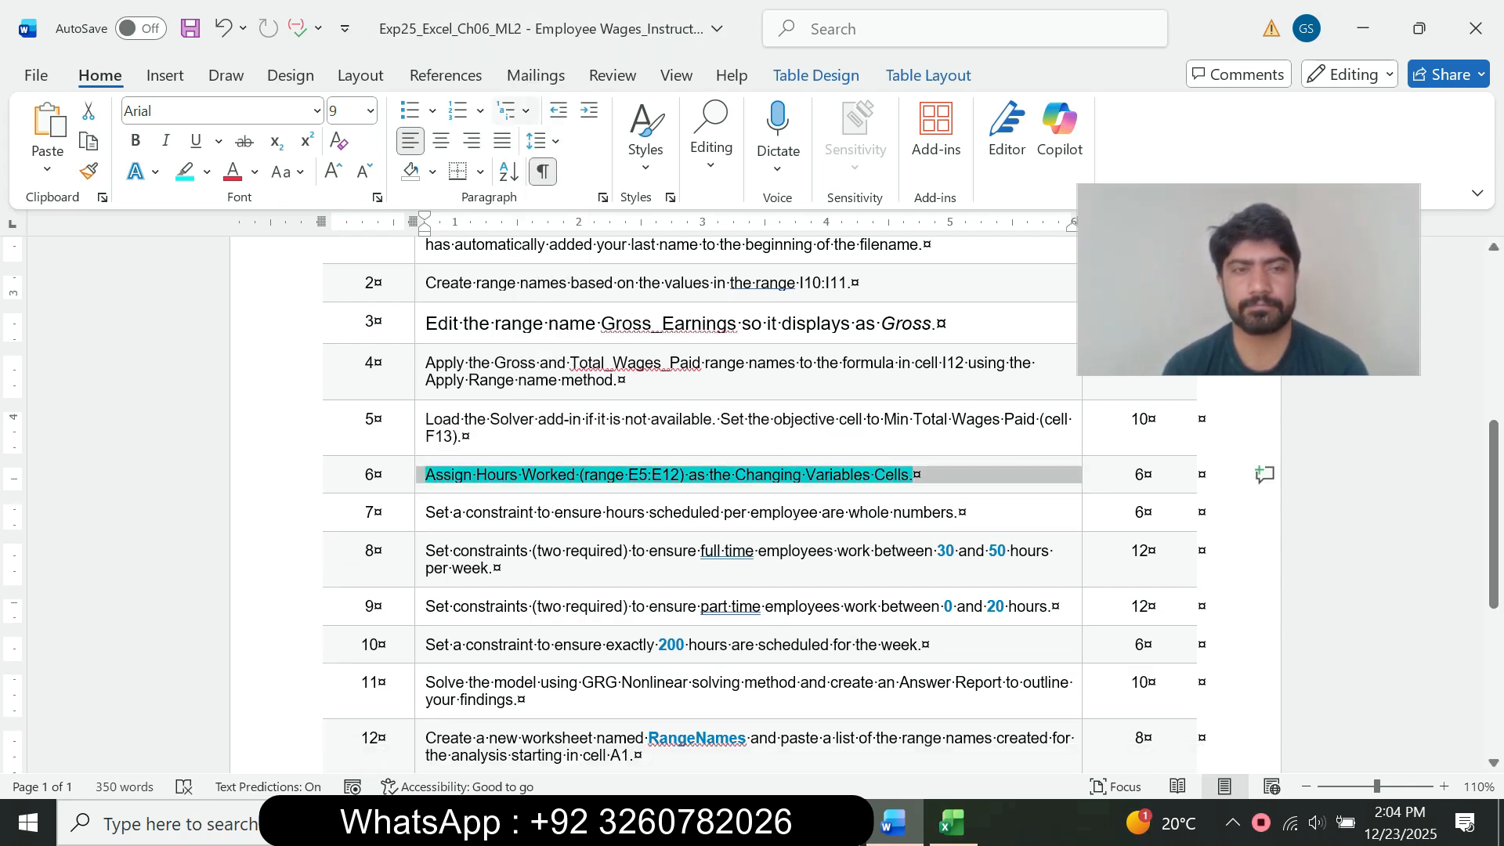
{"action": "left_click", "coordinate": [207, 172]}
{"action": "left_click", "coordinate": [231, 360]}
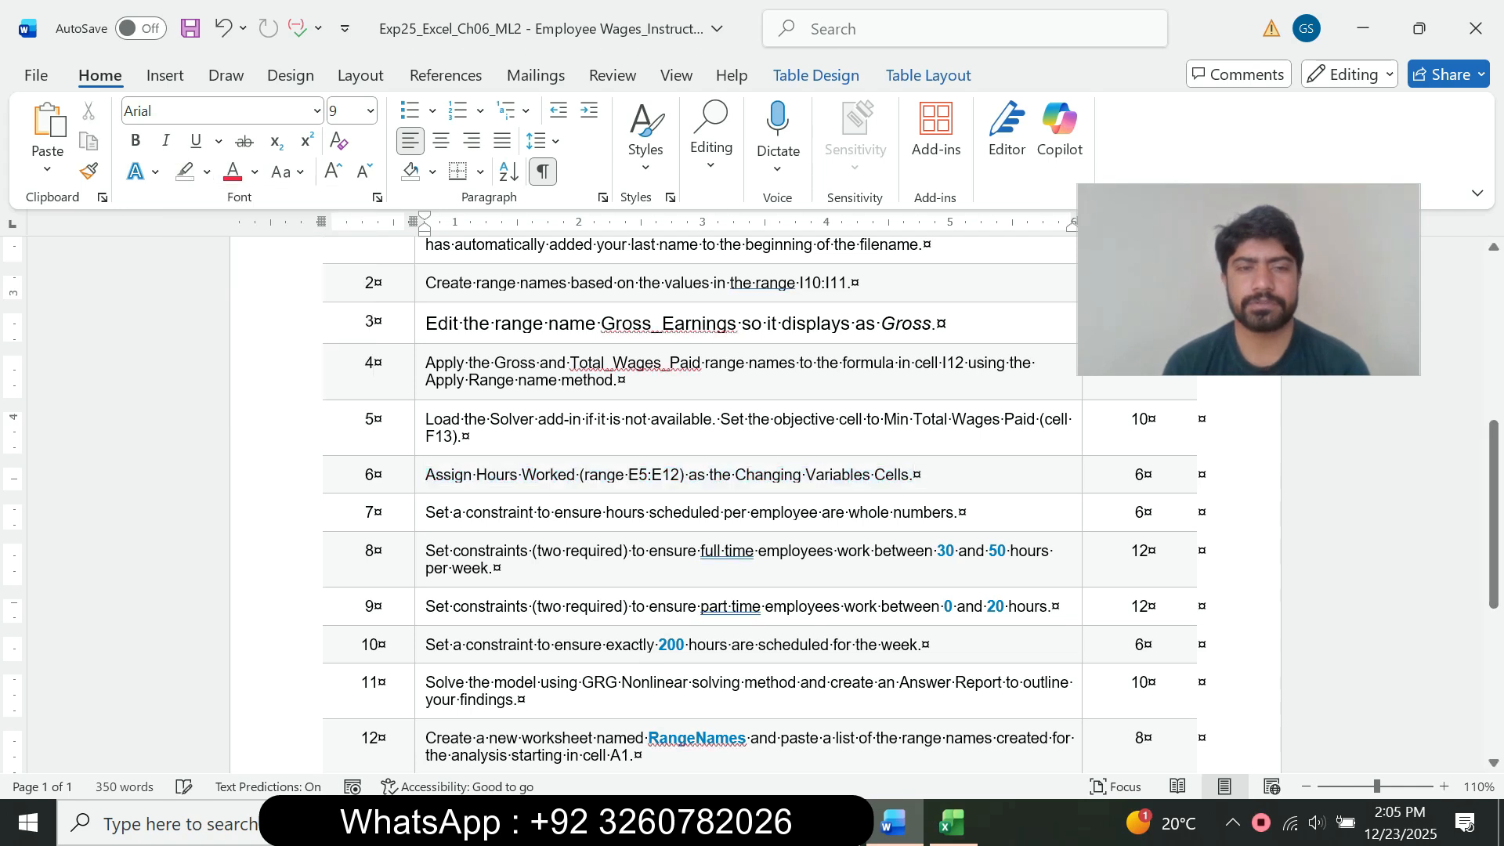
Step: Highlight the instruction document in turquoise, first steps 7 to 13, and the text from step 6 up to the title
{"action": "left_click_drag", "start_coordinate": [428, 513], "coordinate": [971, 771]}
{"action": "left_click_drag", "start_coordinate": [586, 631], "coordinate": [582, 647]}
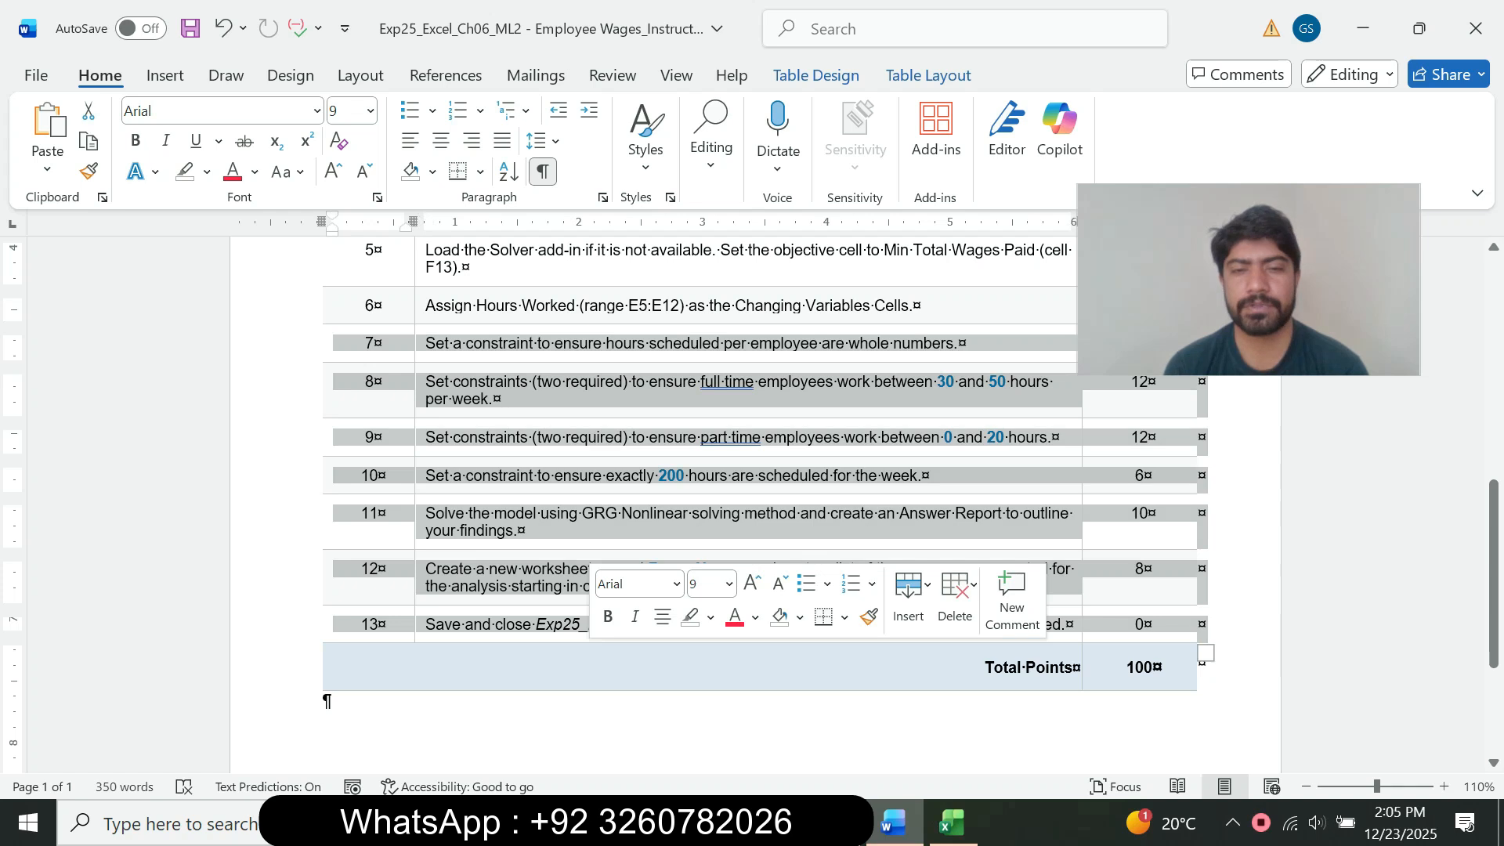
{"action": "left_click", "coordinate": [710, 617]}
{"action": "left_click", "coordinate": [769, 435]}
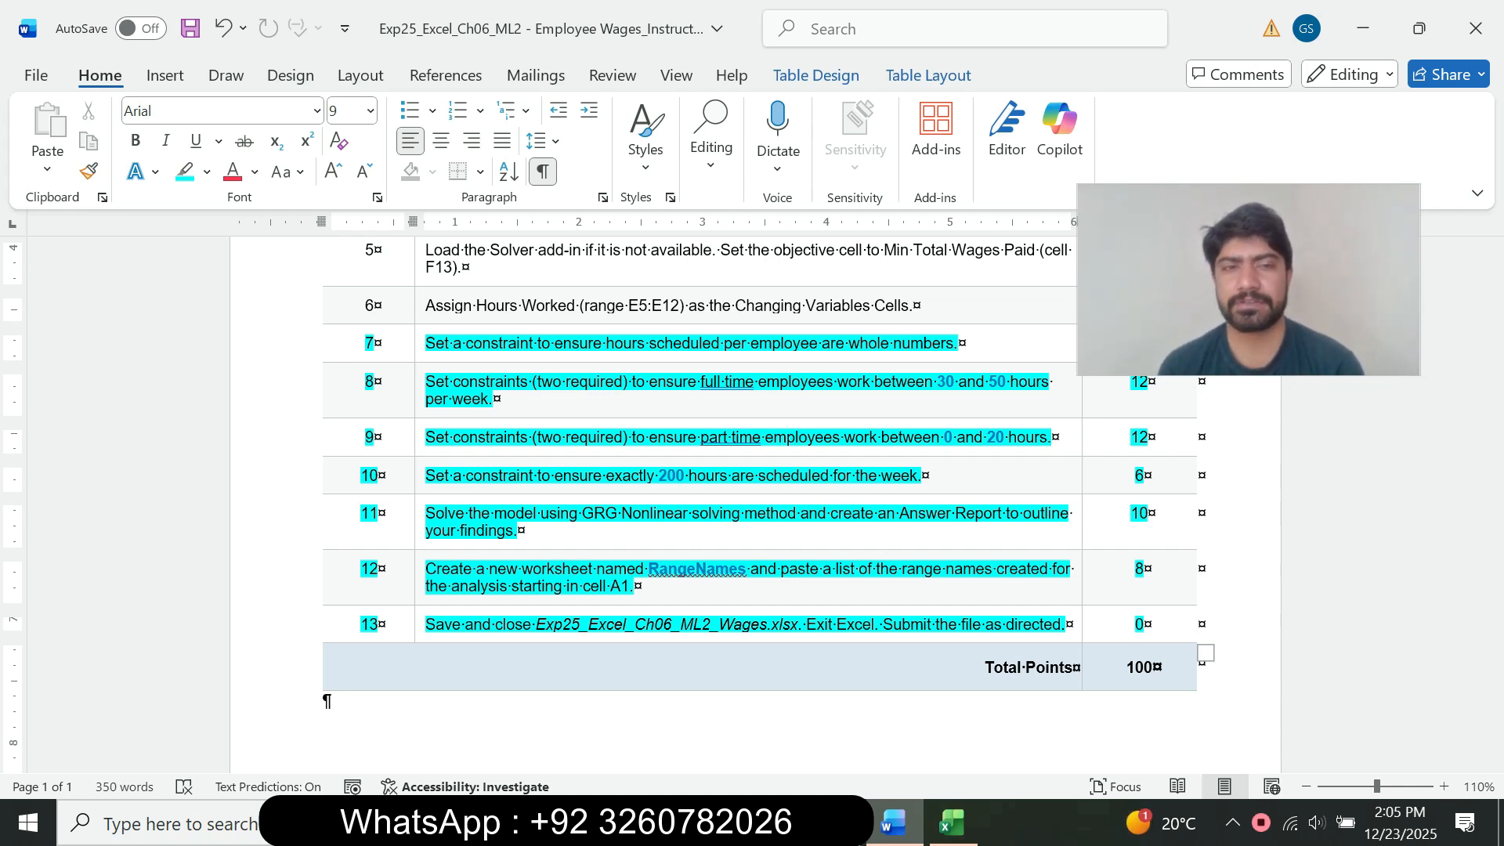
{"action": "left_click_drag", "start_coordinate": [918, 305], "coordinate": [498, 329]}
{"action": "left_click", "coordinate": [605, 249]}
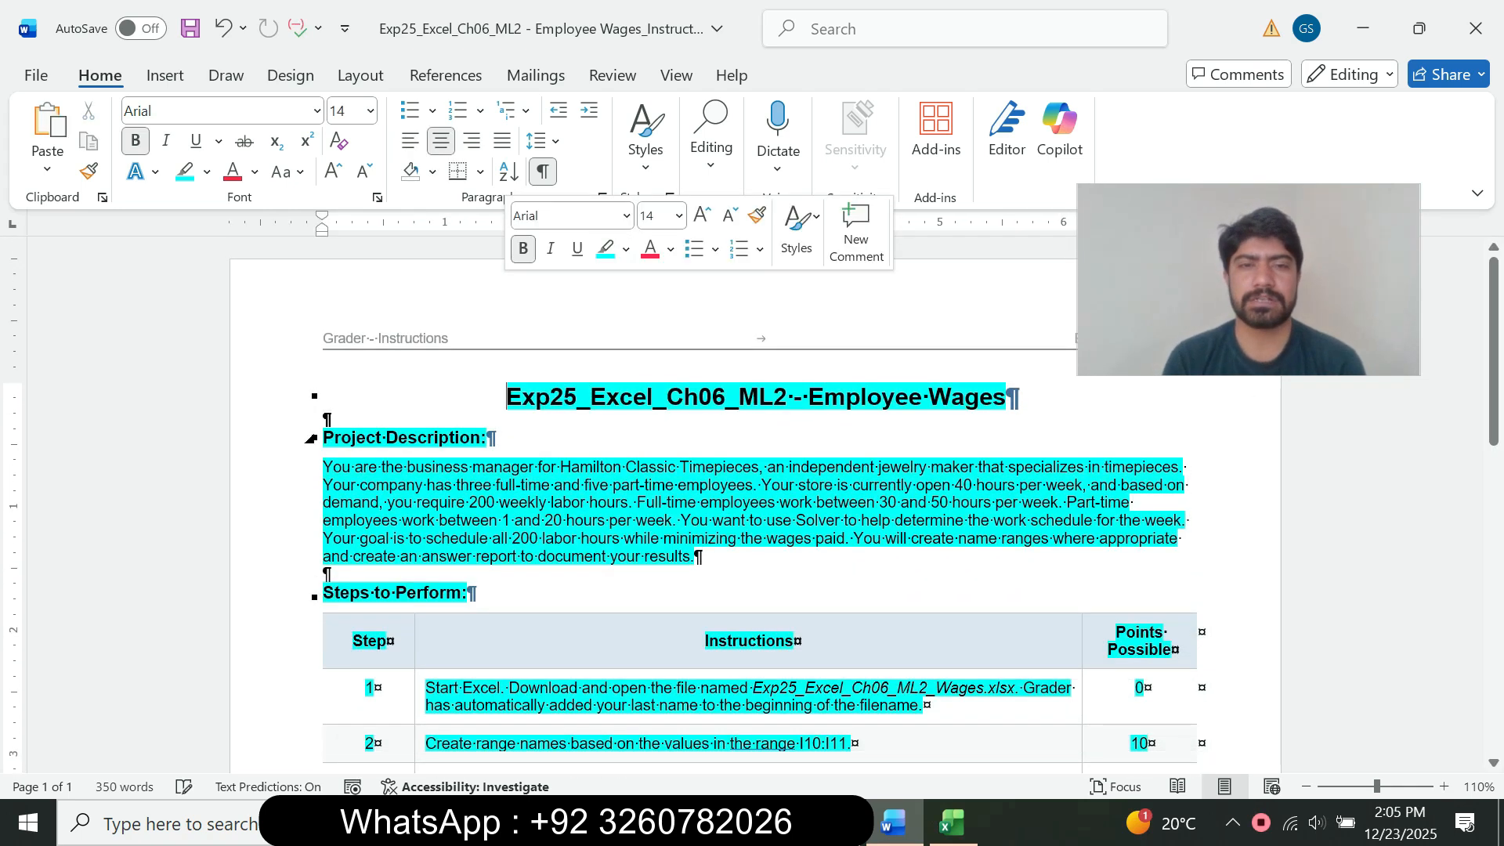